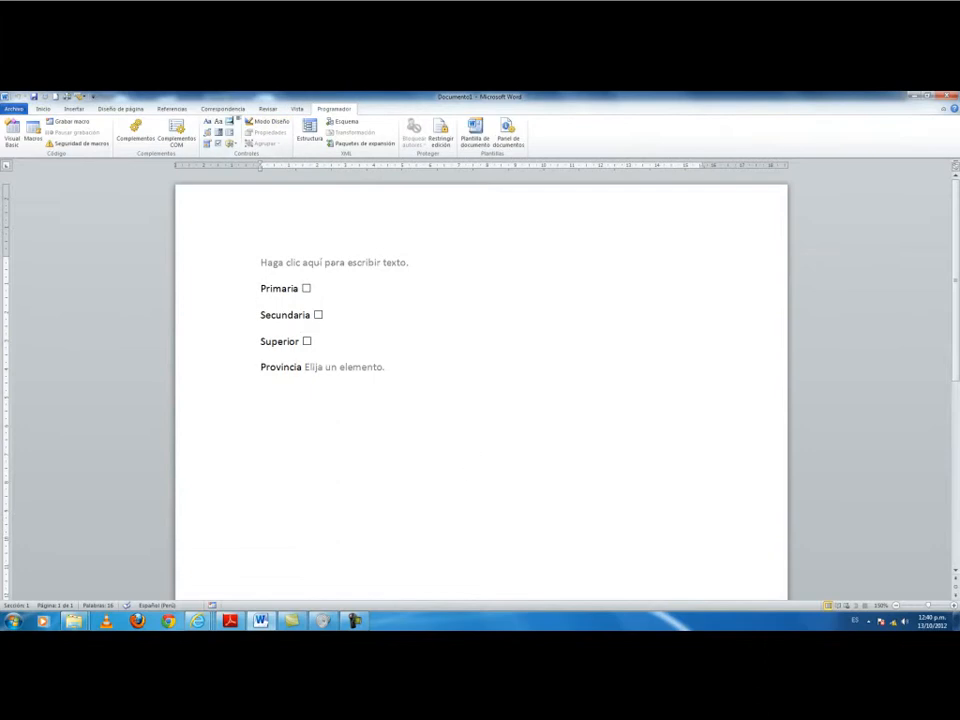
Add a 'Foto' label on a new line beneath the Provincia drop-down.
key("Return")
scroll(481, 392, "down", 1)
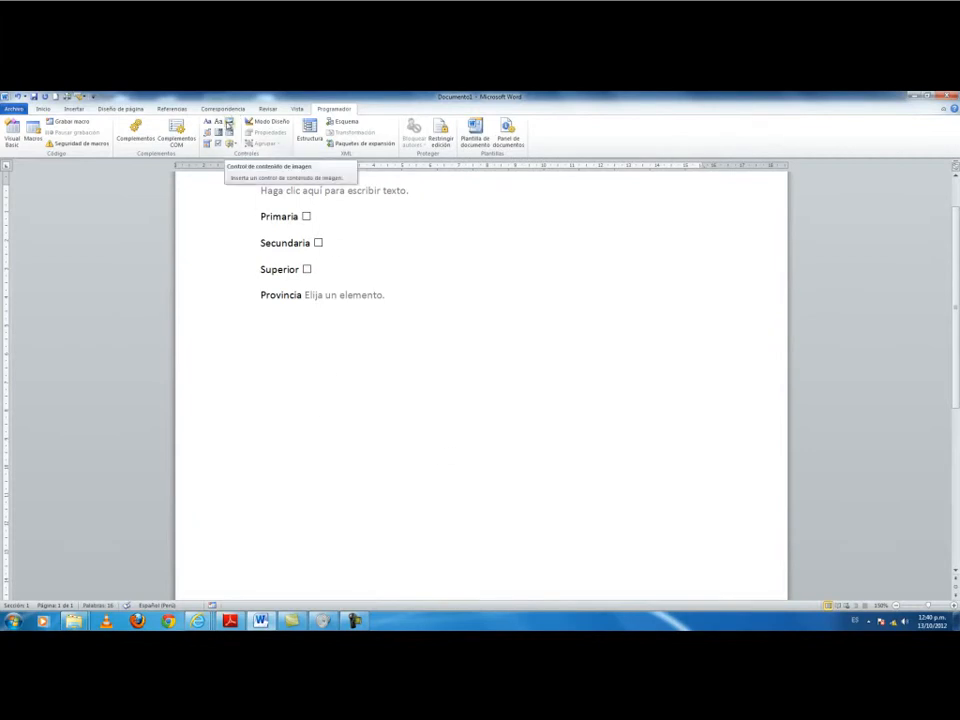
type("Foto")
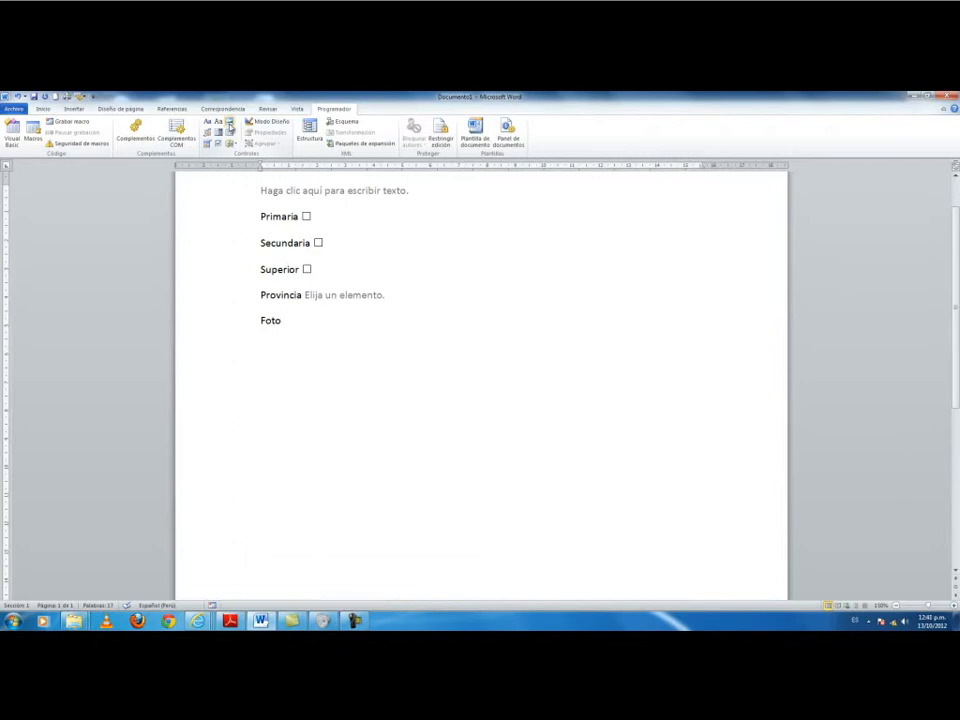
Insert a picture content control after the label and title it Foto.
left_click(229, 123)
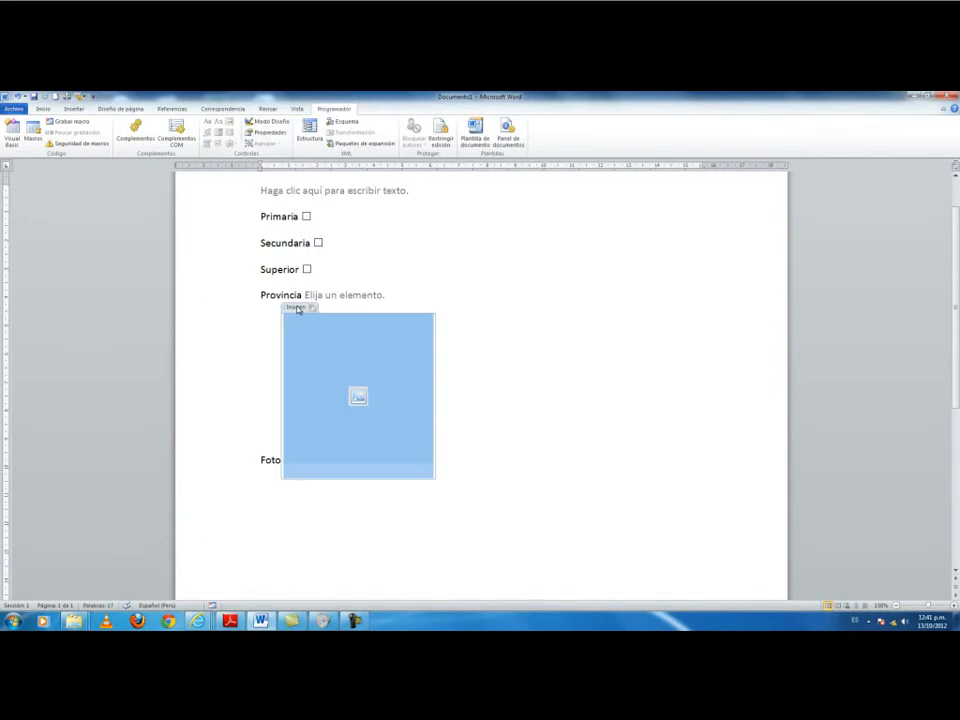
left_click(277, 141)
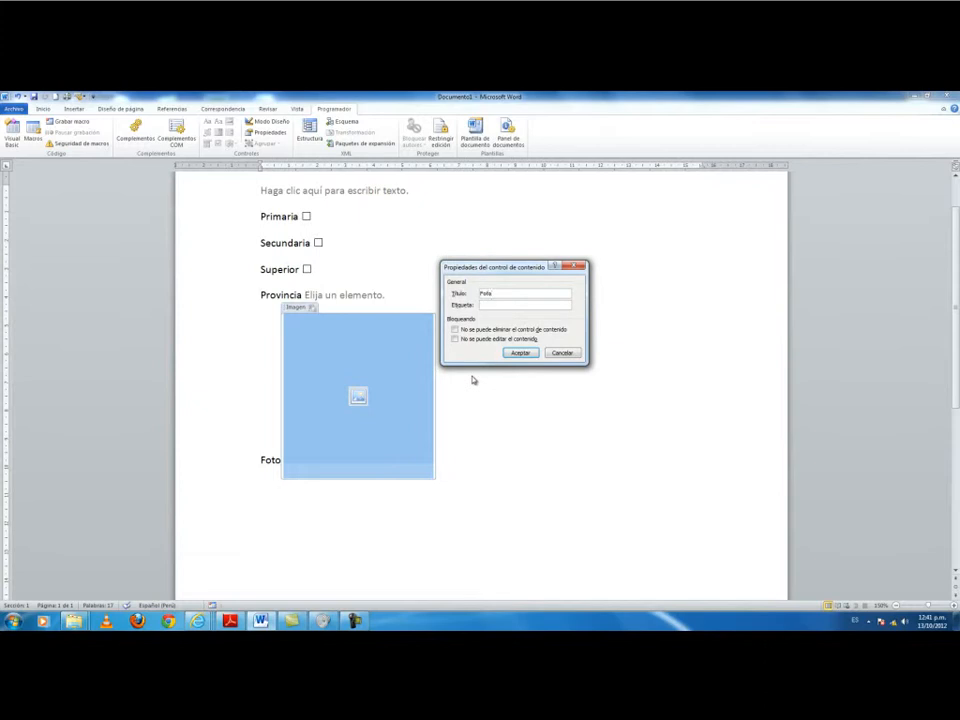
left_click(520, 352)
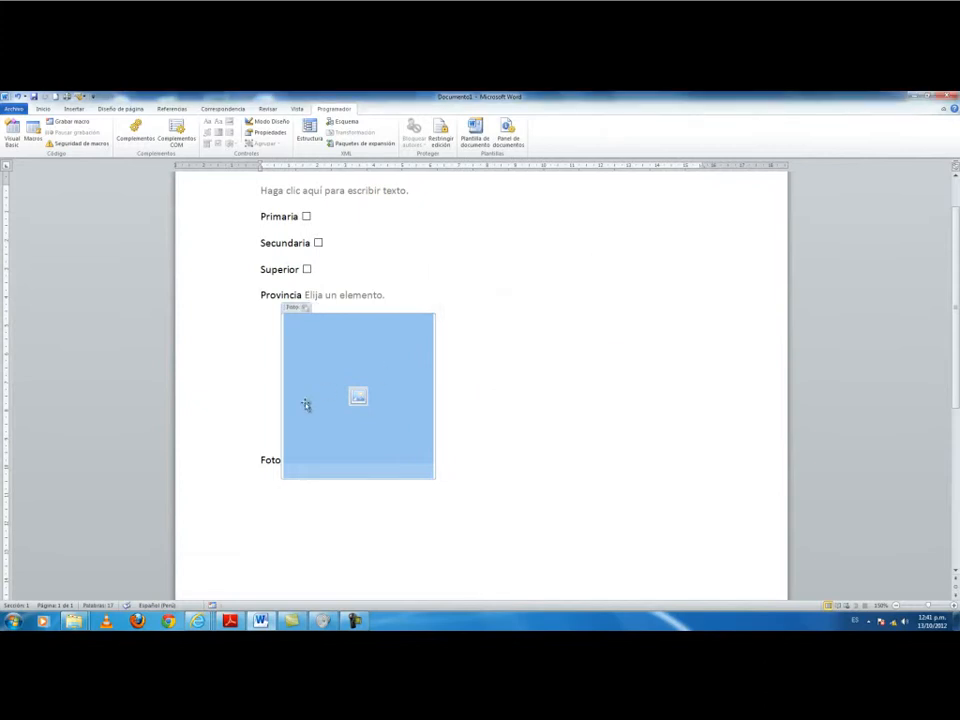
Fill the Foto control with the portrait photo, then start a new blank document.
left_click(273, 460)
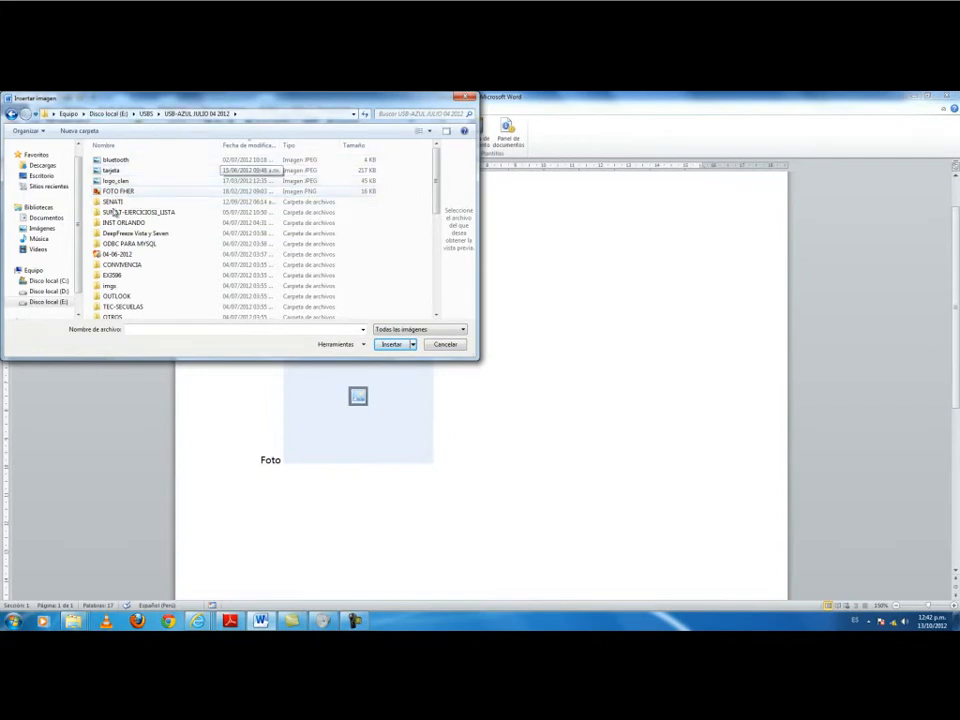
left_click(118, 190)
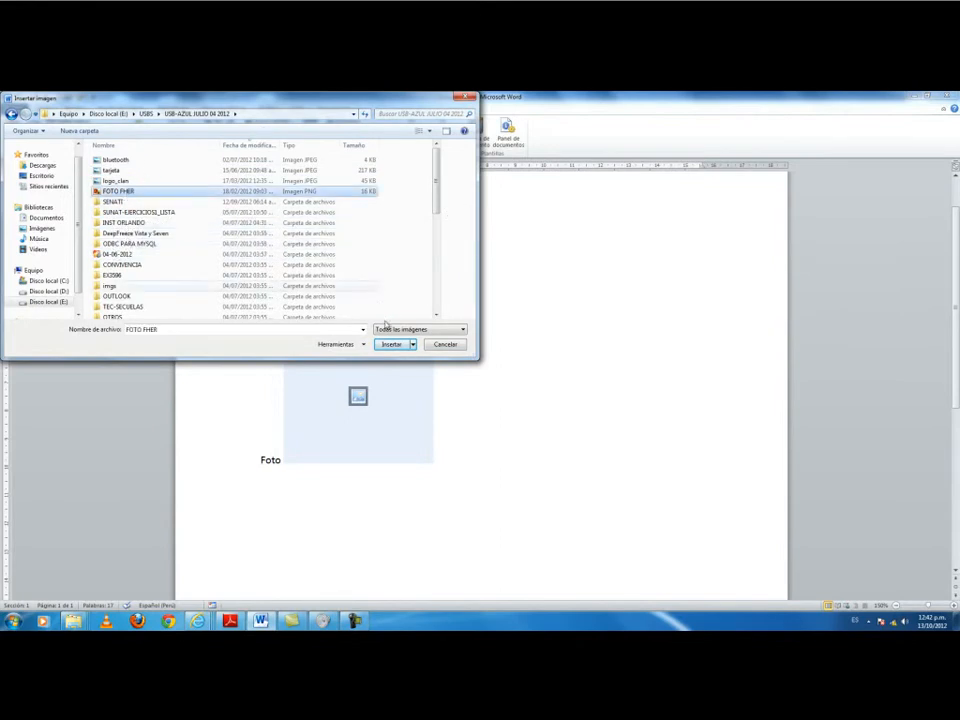
left_click(403, 347)
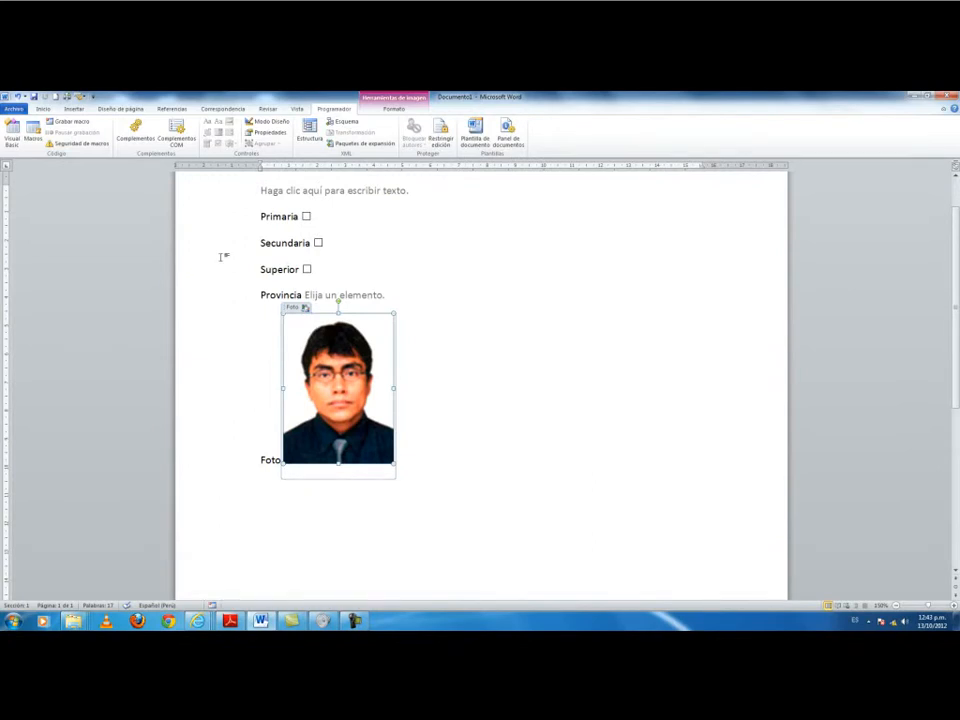
scroll(222, 257, "down", 2)
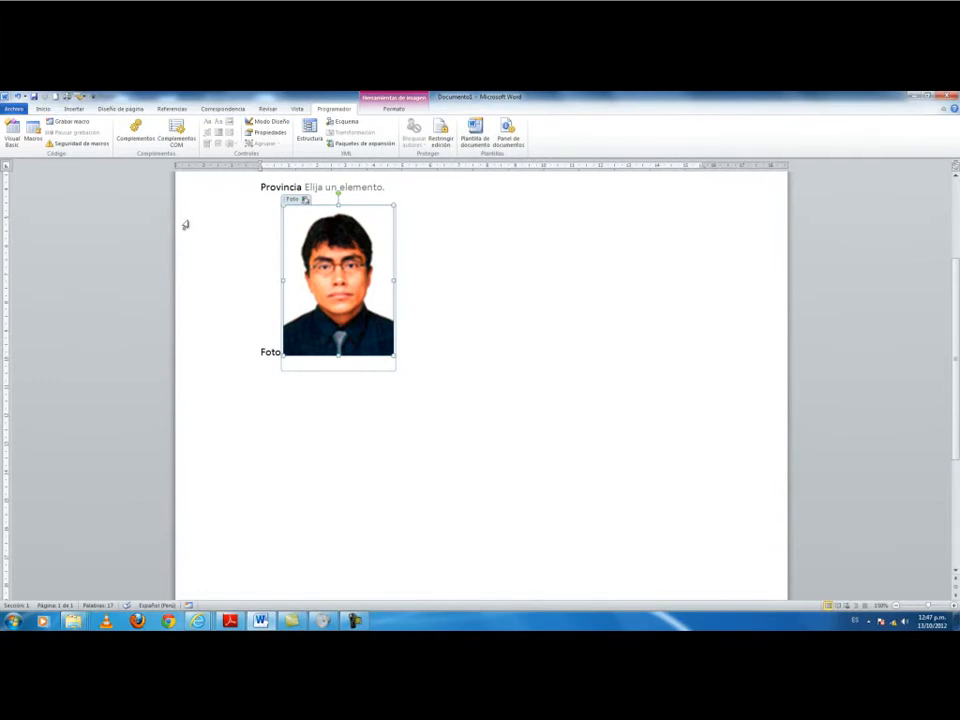
key("ctrl+n")
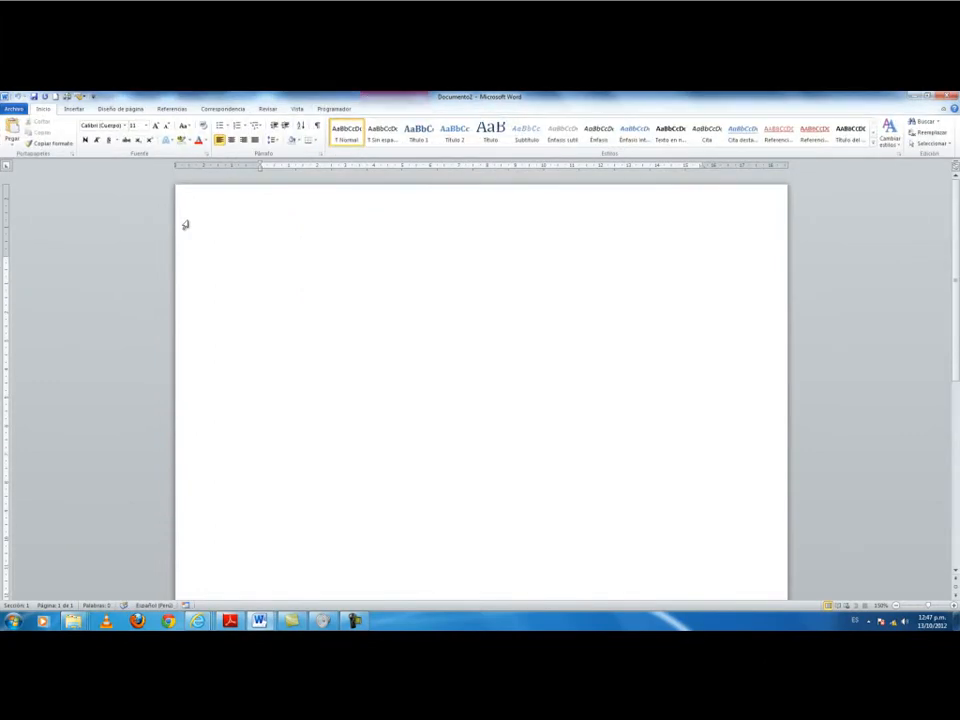
Download the 'Formulario de información de emergencia del empleado' template from Formularios > Empleo.
left_click(14, 108)
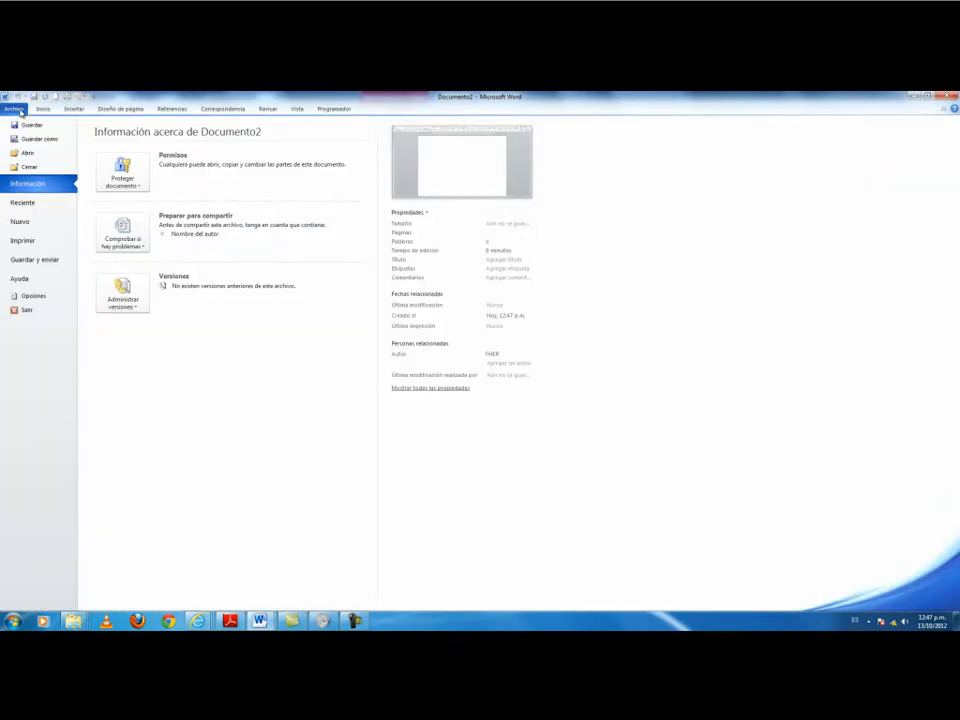
left_click(44, 228)
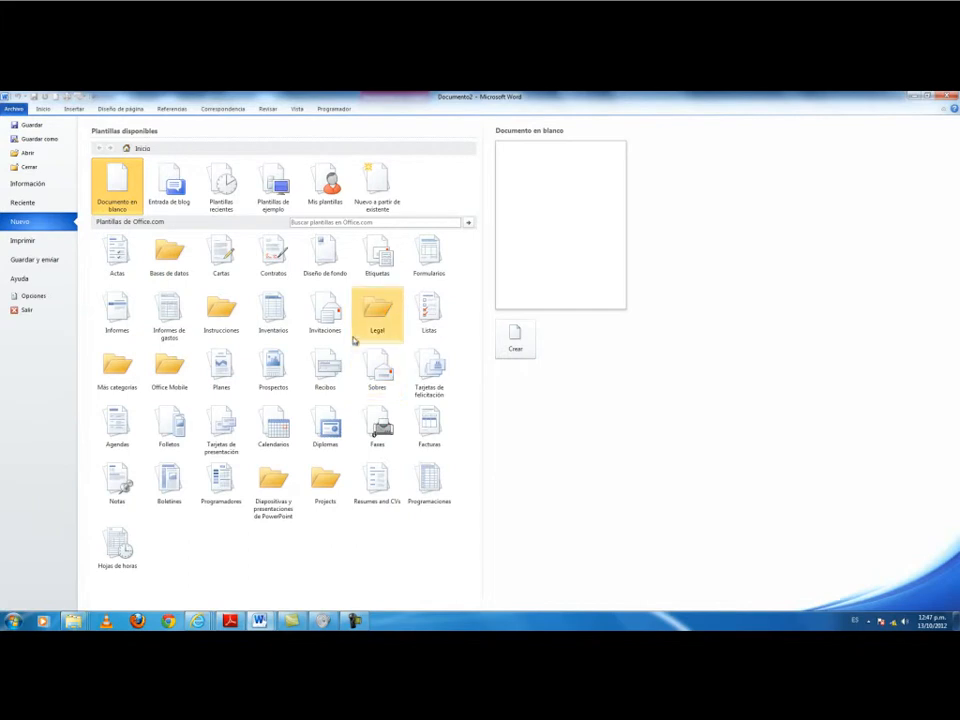
left_click(429, 251)
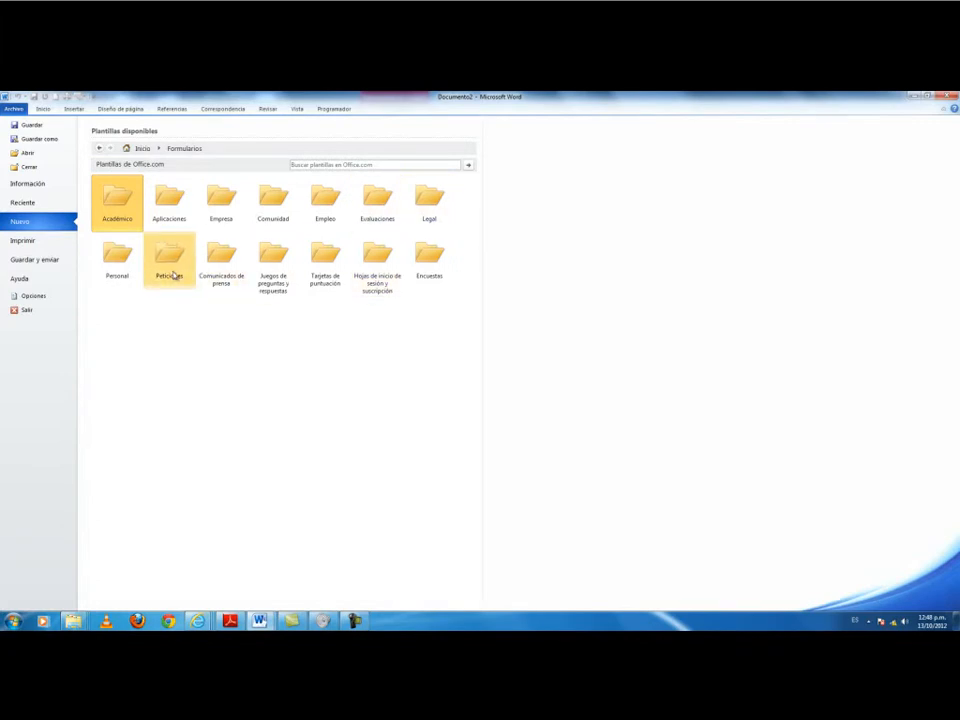
left_click(120, 263)
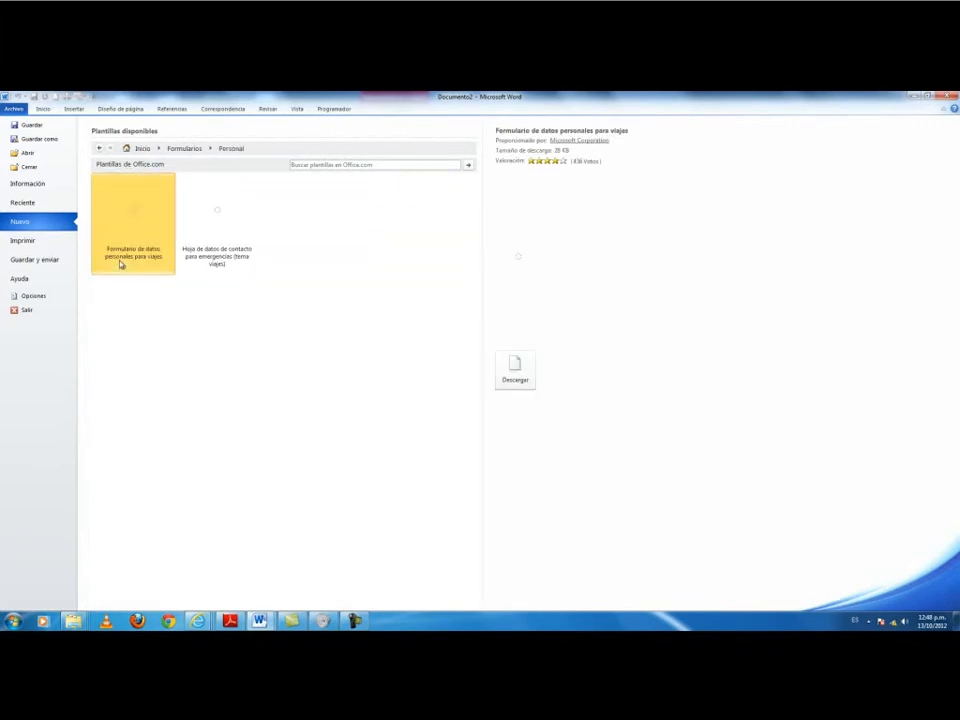
left_click(186, 241)
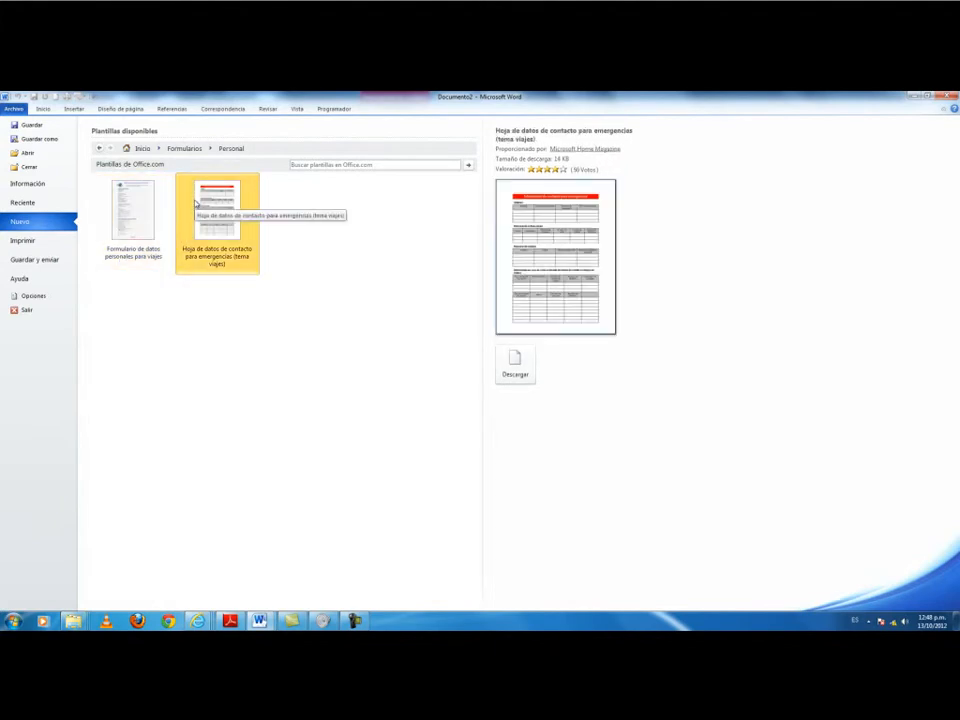
left_click(99, 149)
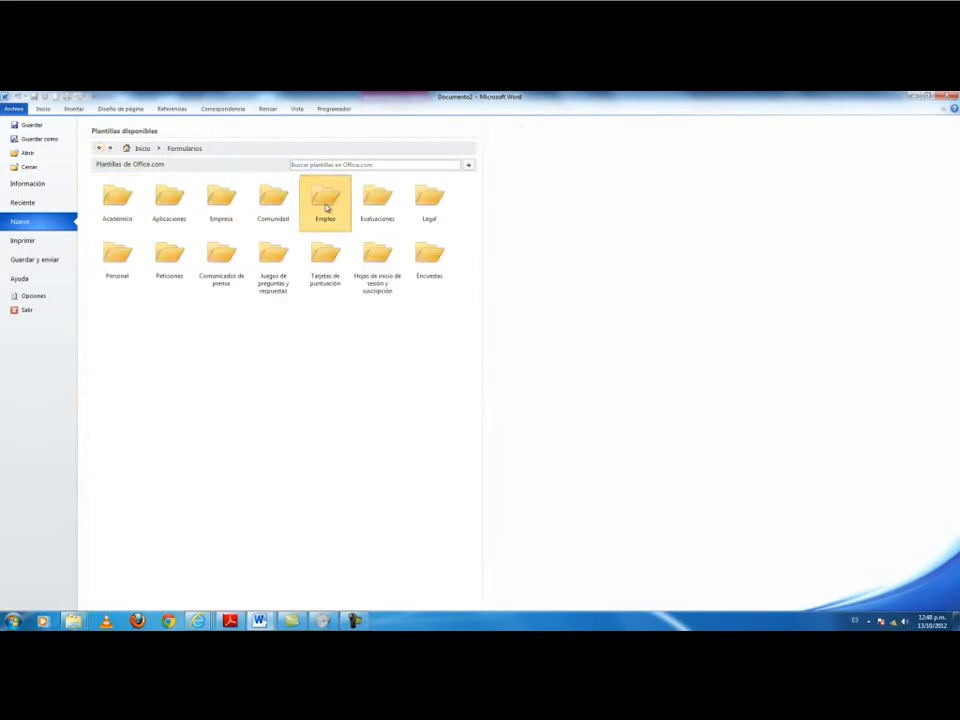
left_click(326, 204)
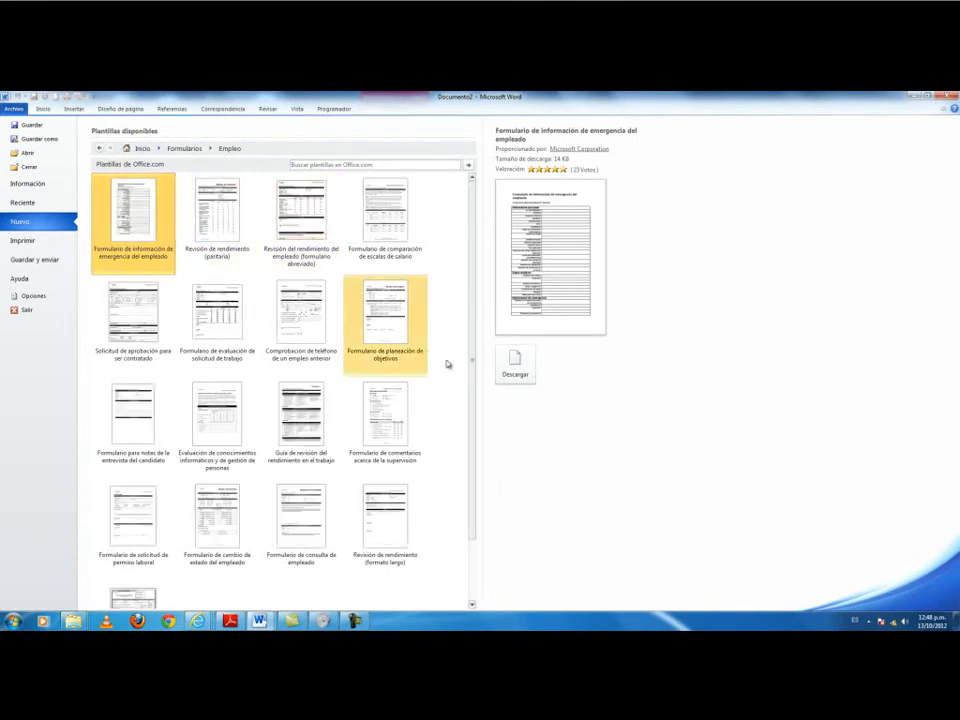
left_click(530, 365)
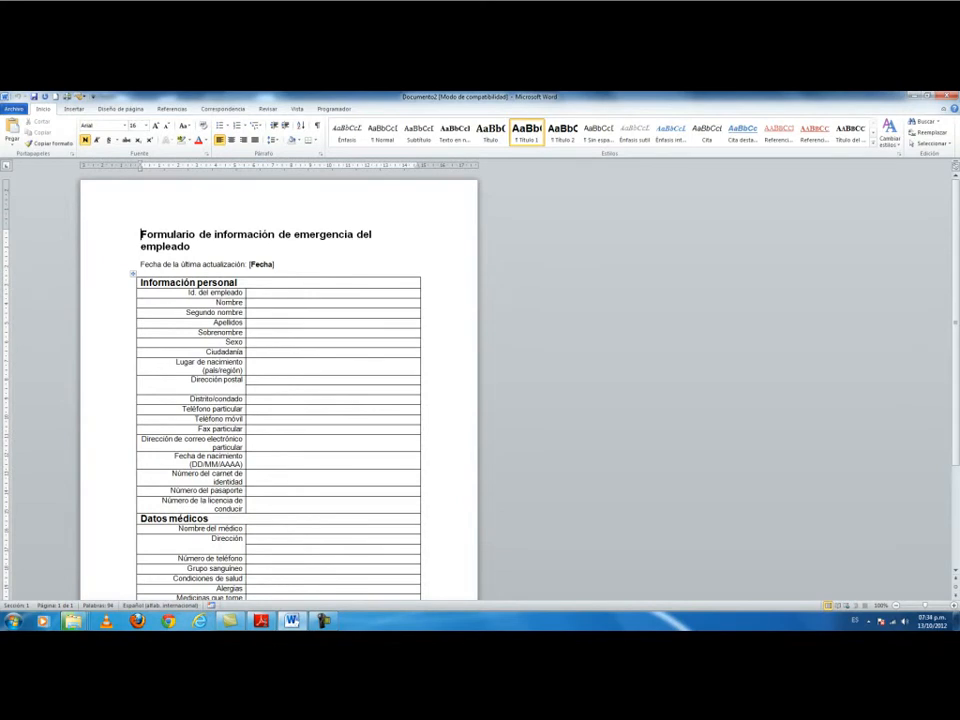
In a new document, type Ferreñafe, Chiclayo and Lambayeque on separate lines.
key("ctrl+n")
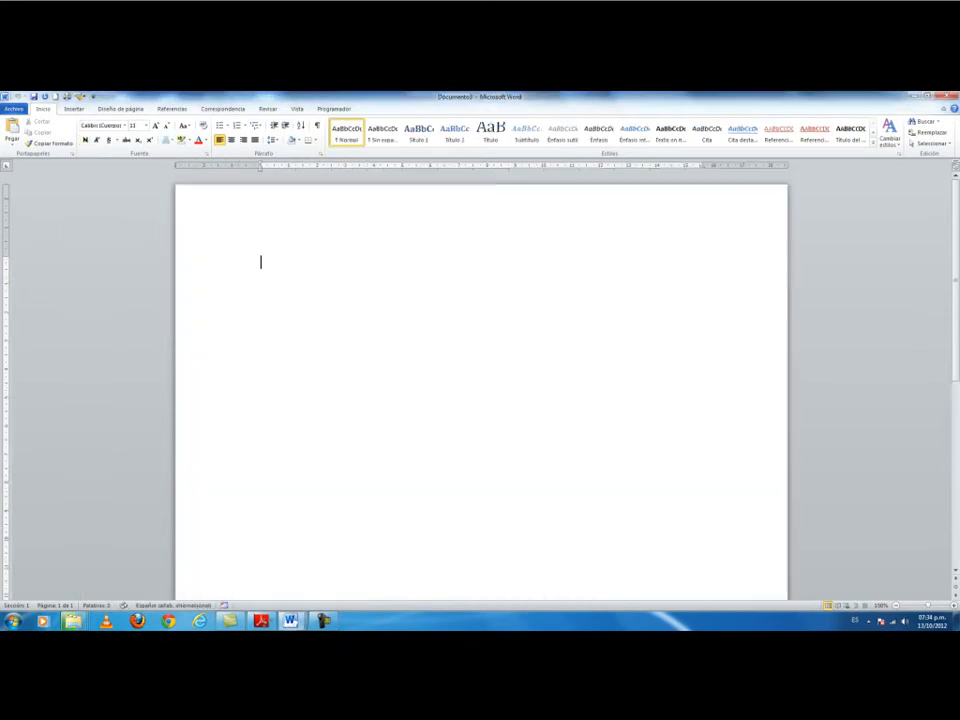
type("fERREÑAFE")
key("space")
type("Chic")
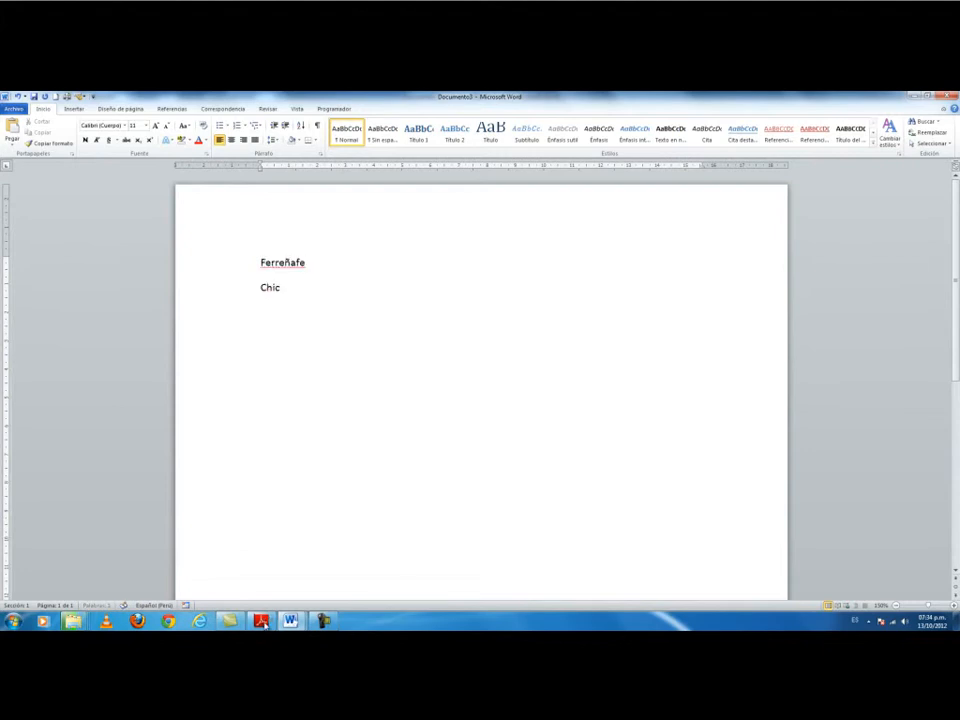
type("layo")
key("Return")
type("Lamba")
type("yeqy")
key("BackSpace")
key("BackSpace")
type("que")
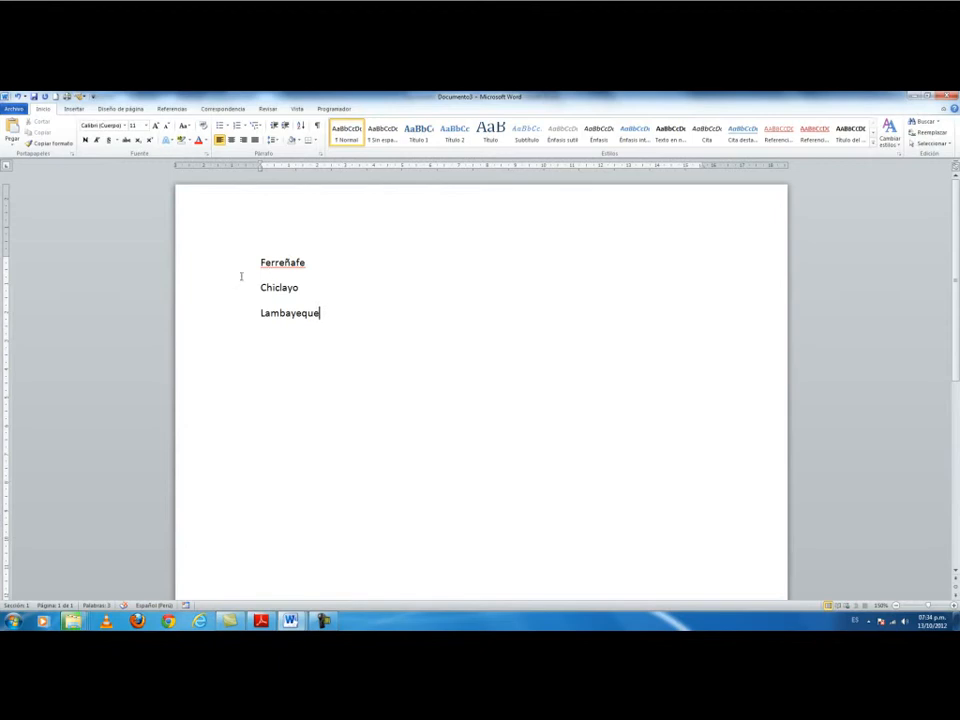
Ignore the spelling flag on Ferreñafe and select the three city lines.
left_click(285, 262)
right_click(285, 262)
key("Escape")
right_click(285, 262)
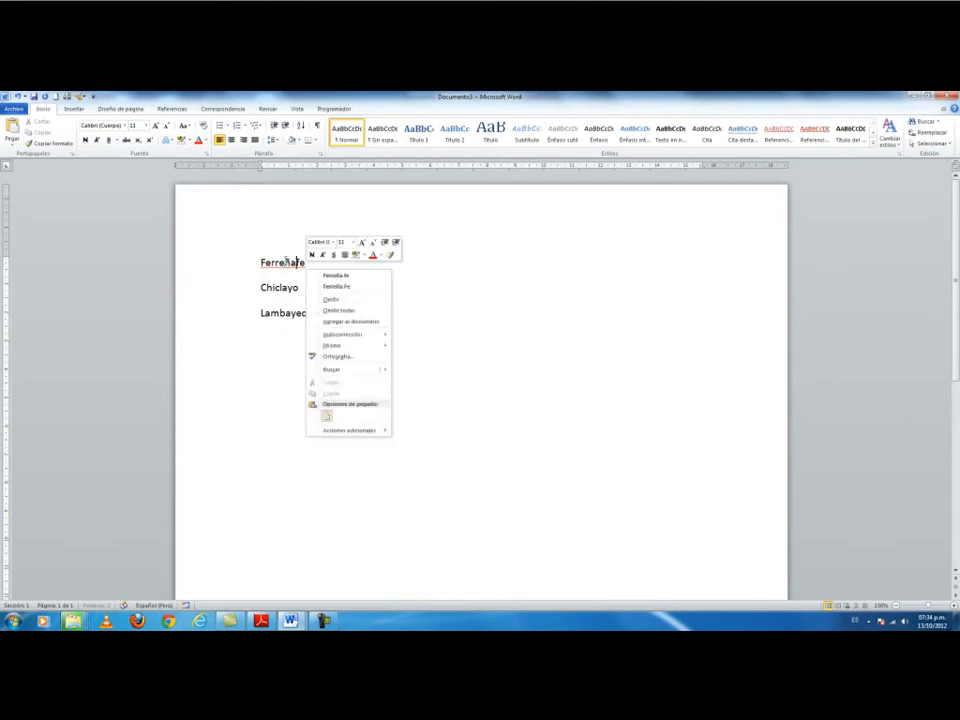
left_click(352, 300)
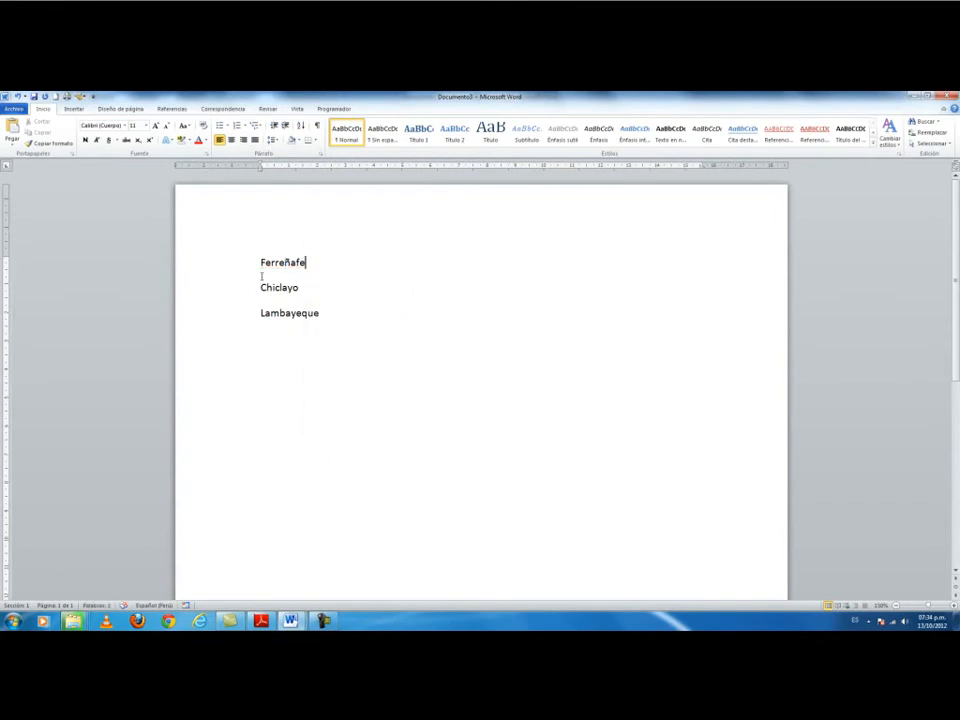
left_click_drag(231, 263, 259, 321)
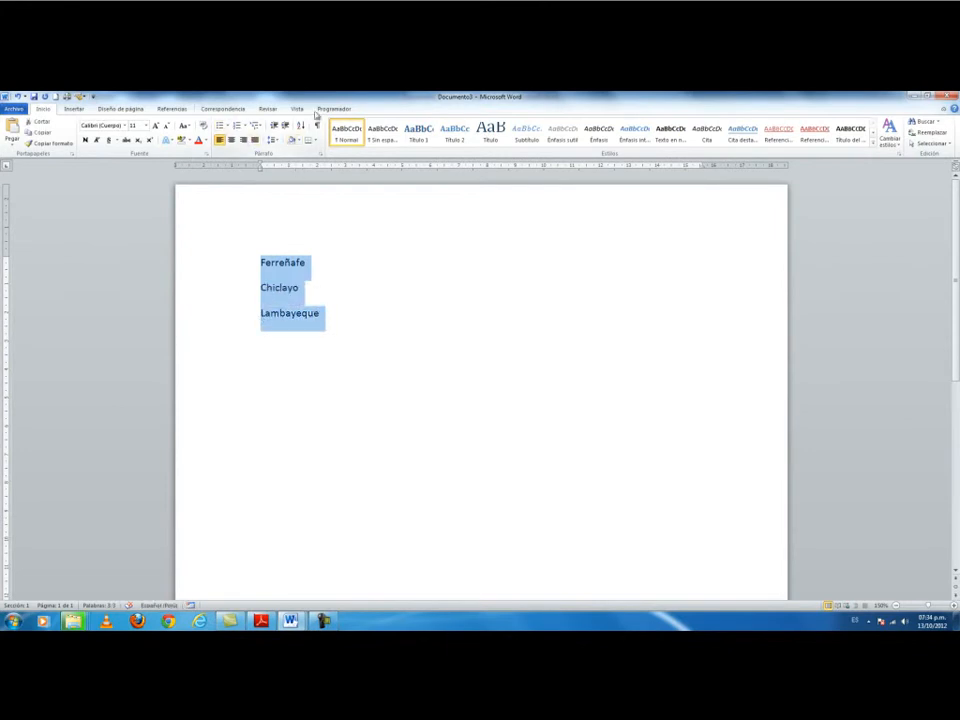
Apply check-mark bullets to the Ferreñafe, Chiclayo and Lambayeque lines.
left_click(228, 126)
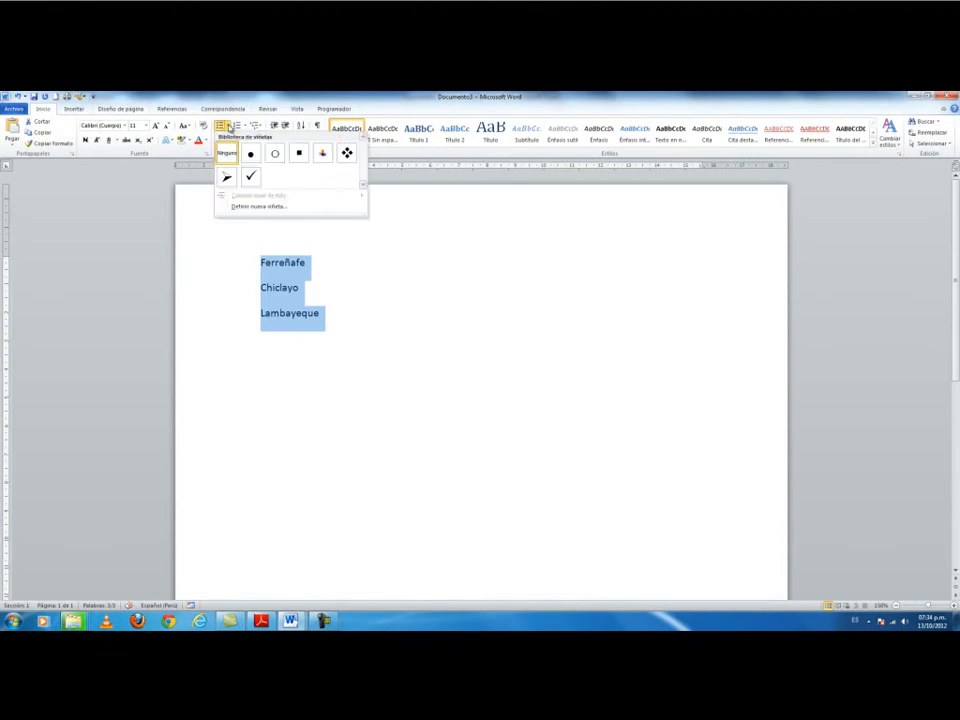
left_click(255, 177)
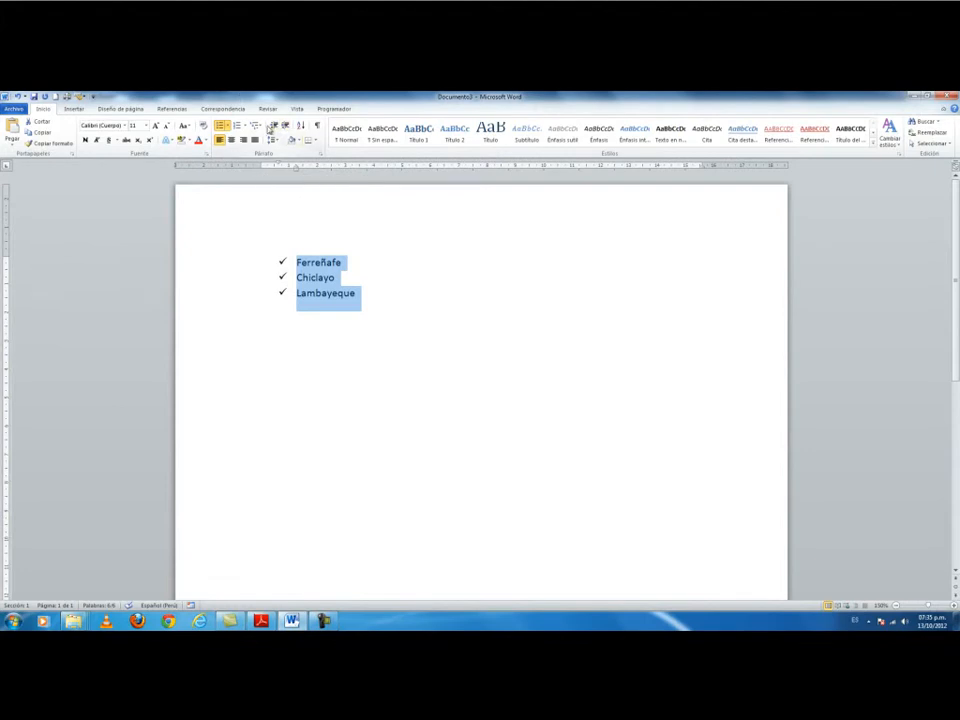
left_click(228, 127)
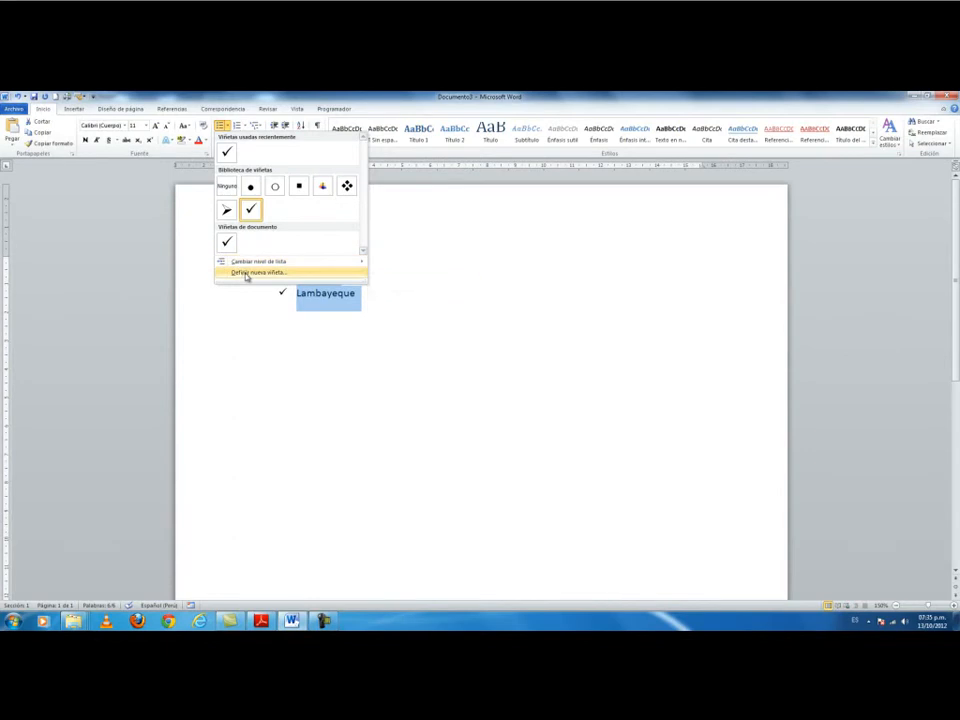
Define a new bullet using the Wingdings hollow square symbol (code 111) for the city list.
left_click(246, 274)
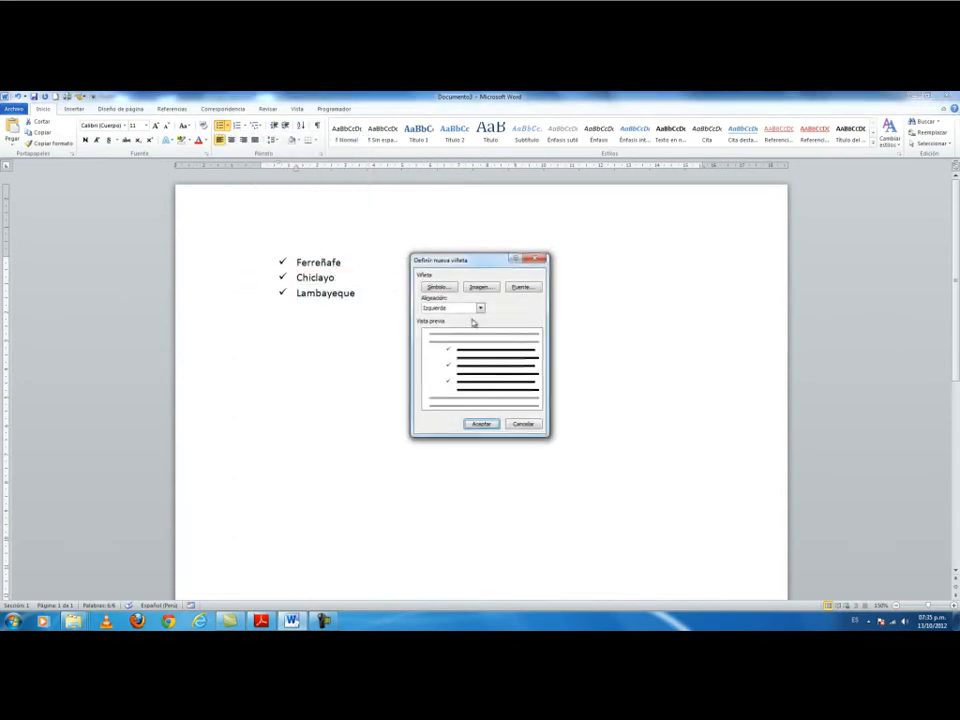
left_click(440, 286)
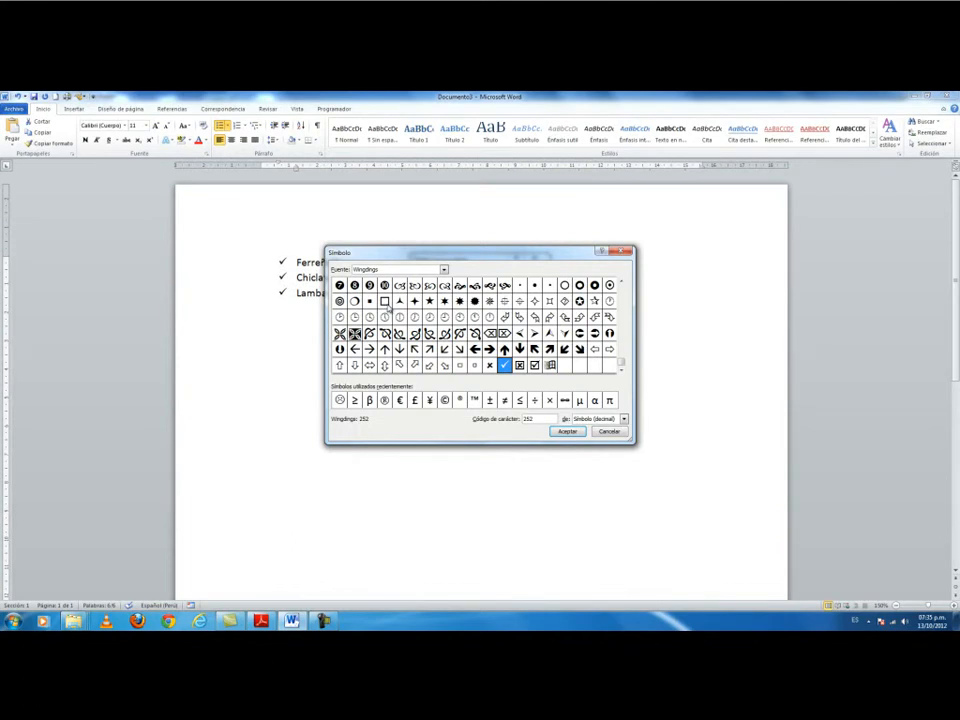
left_click(386, 304)
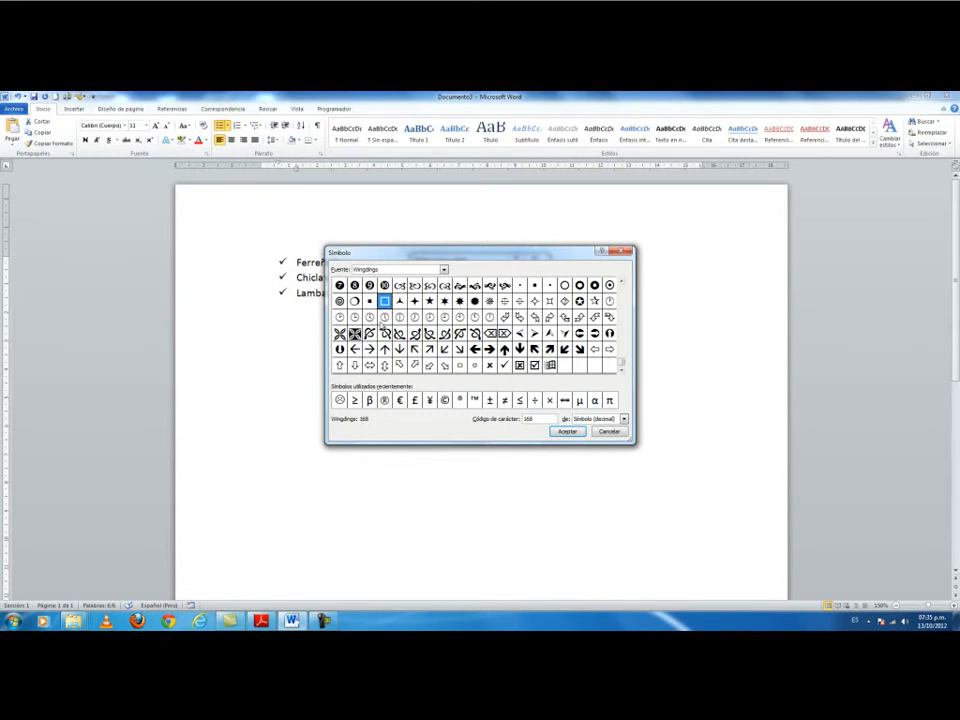
left_click(621, 284)
left_click(621, 284)
left_click(621, 284)
left_click(621, 284)
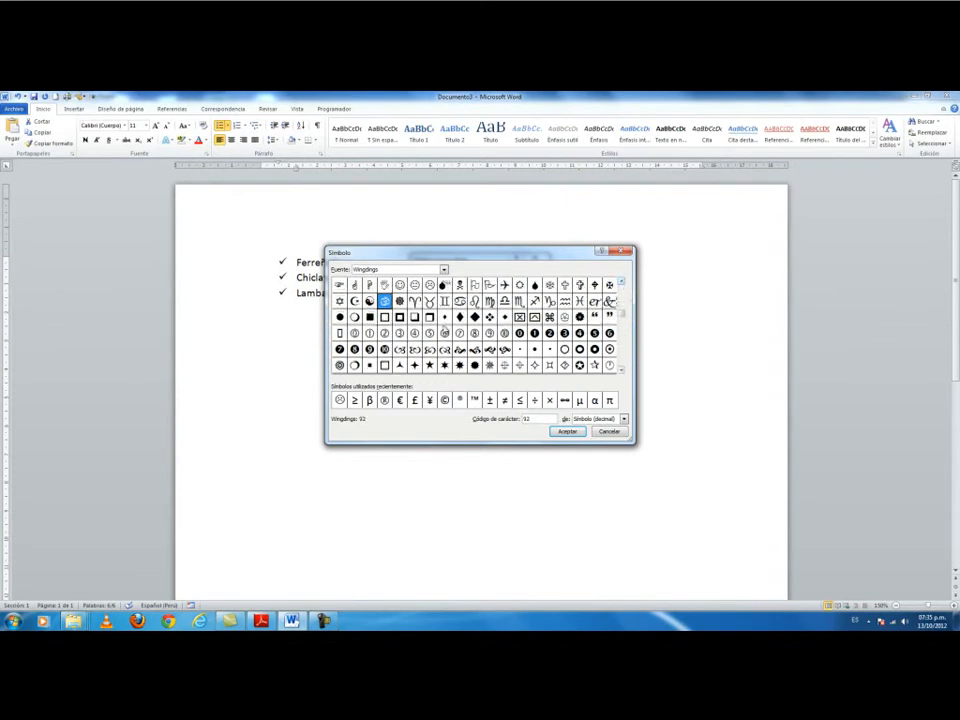
left_click(415, 317)
left_click(386, 318)
left_click(566, 431)
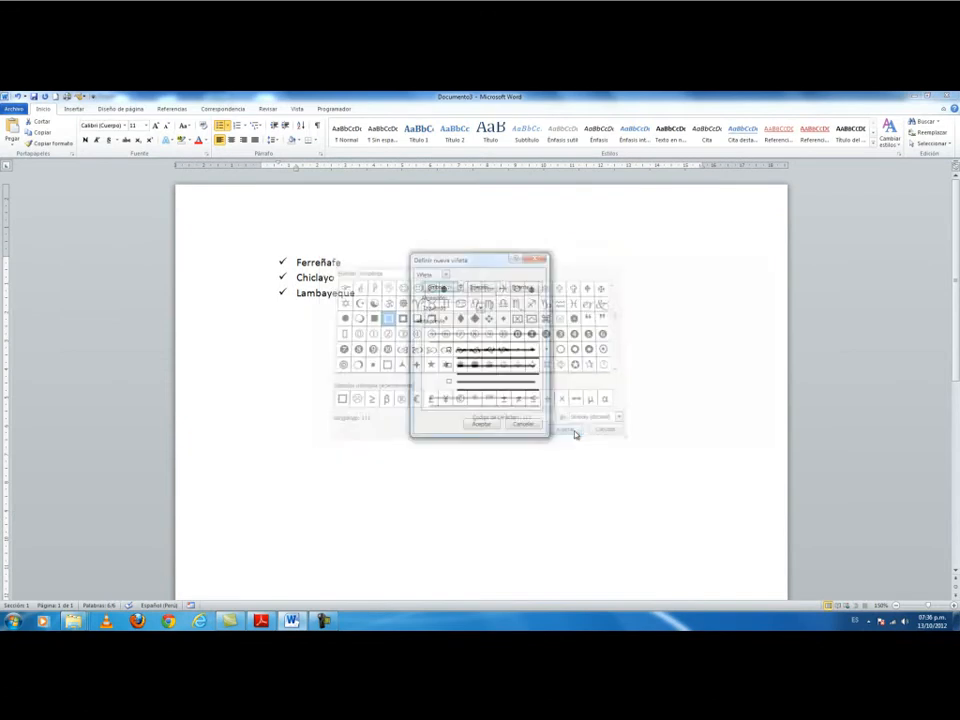
left_click(483, 424)
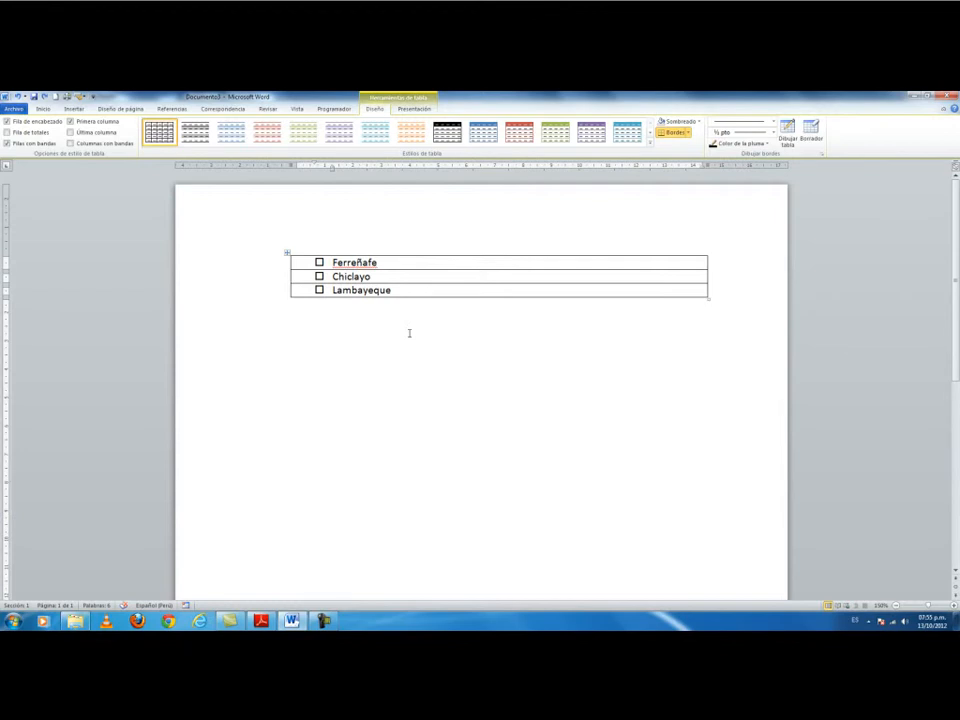
Open another blank document with Ctrl+N.
key("ctrl+n")
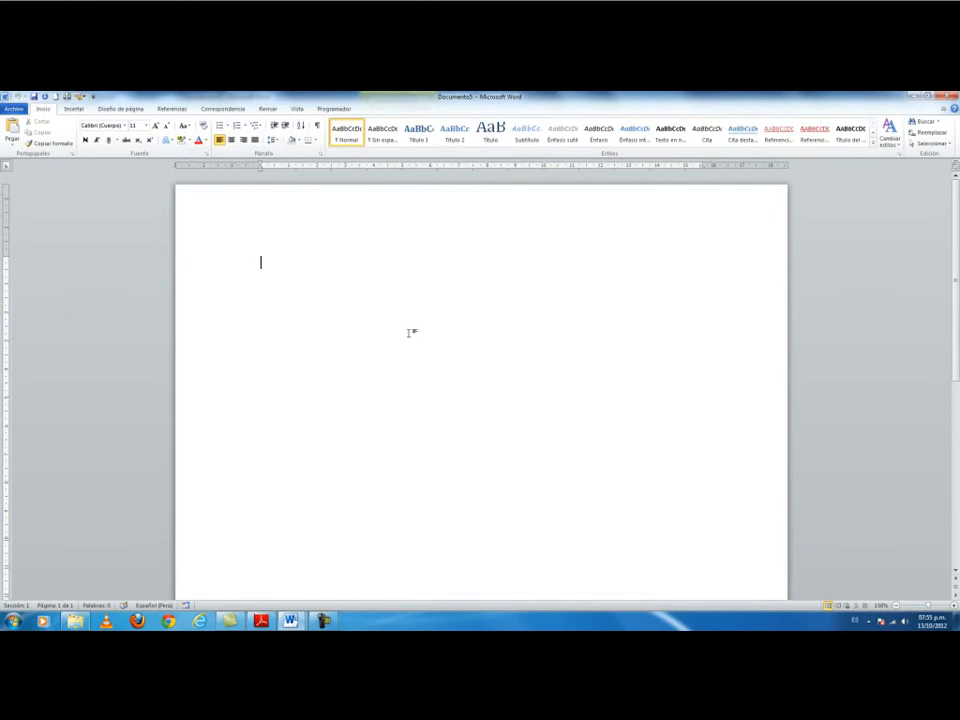
Insert a table with 2 columns and 3 rows through the Insert Table dialog.
left_click(68, 111)
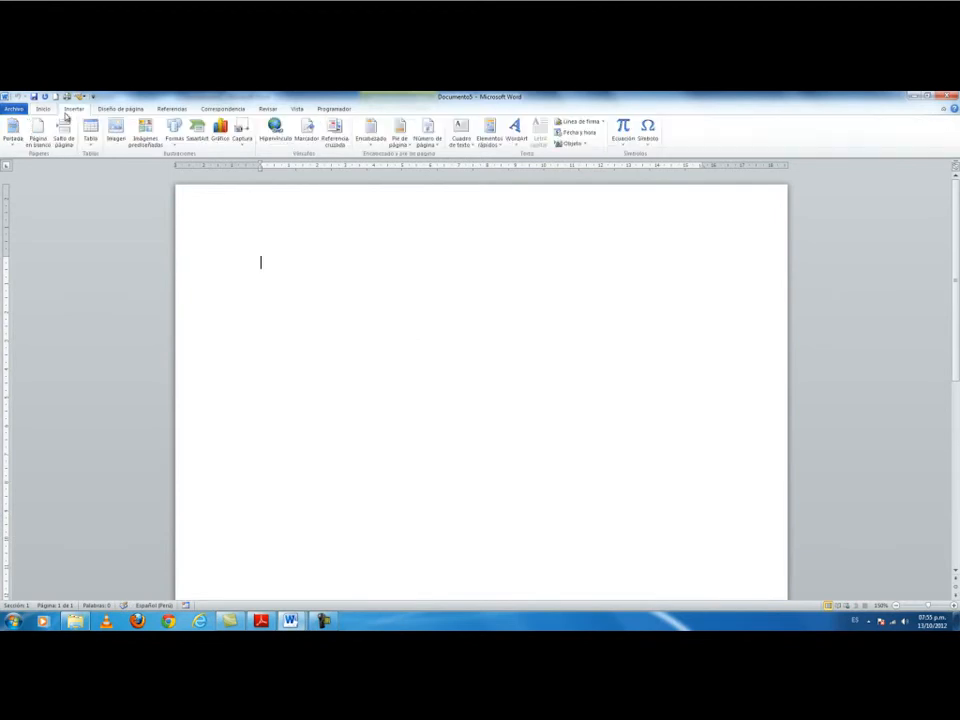
left_click(90, 130)
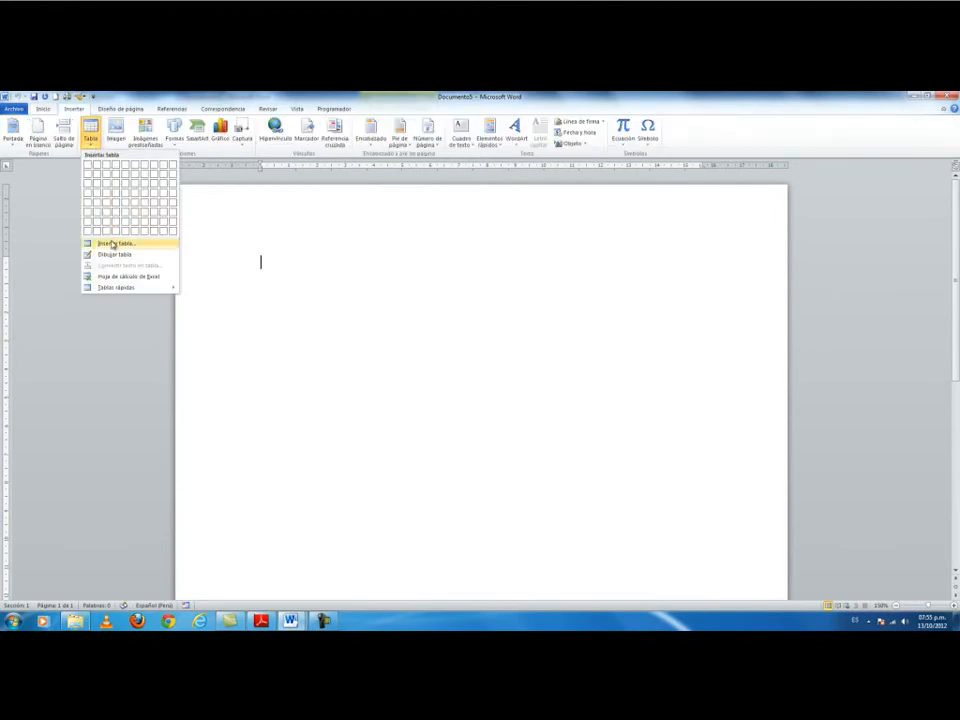
left_click(113, 245)
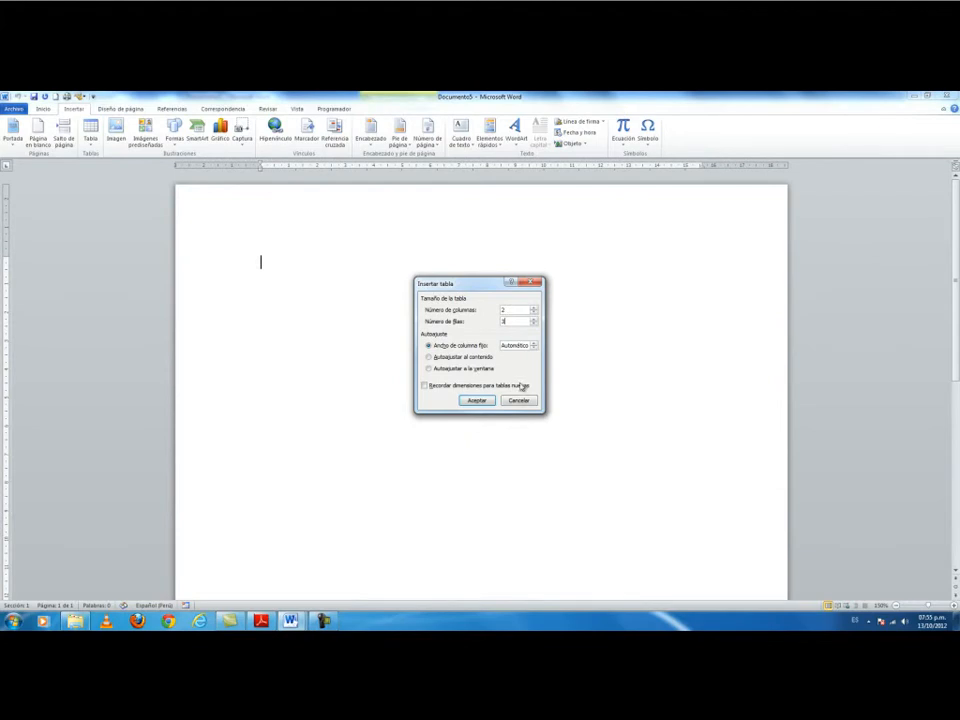
left_click(478, 400)
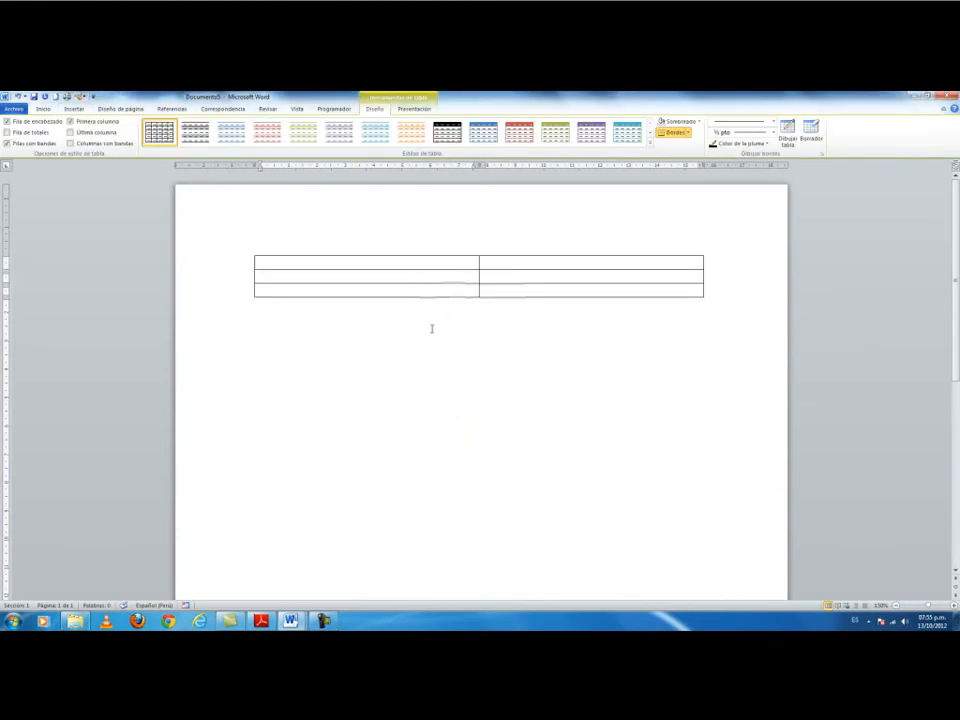
Narrow the table columns and type Ferreñafe, Chiclayo and Lambayeque down the second column.
left_click_drag(483, 164, 316, 164)
left_click_drag(538, 164, 515, 164)
left_click(383, 265)
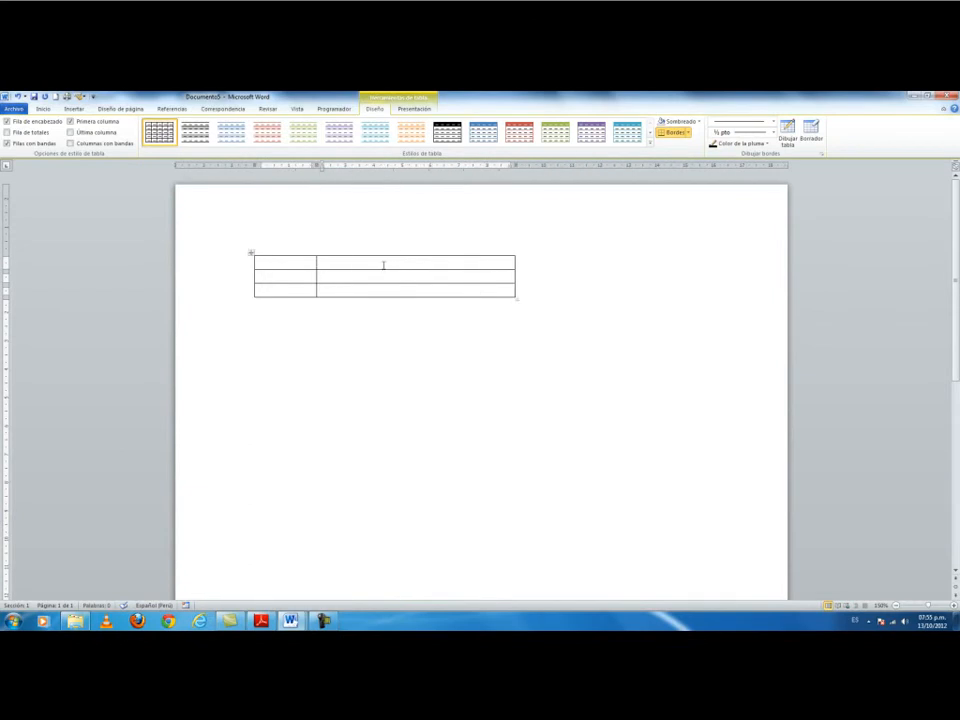
type("Ferreñafe")
key("Down")
type("Chic")
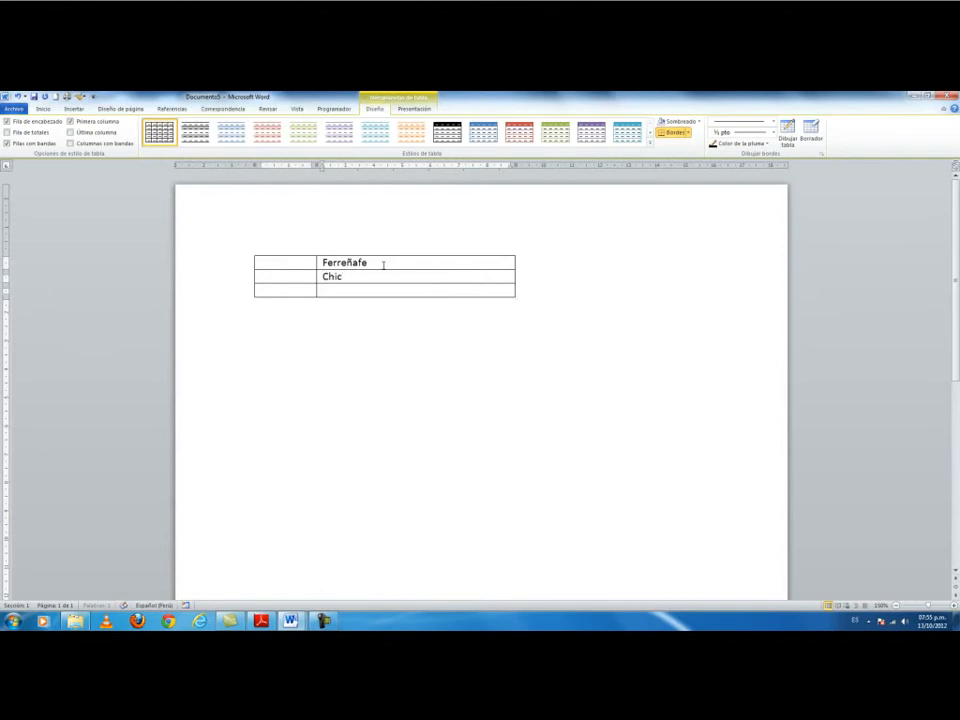
type("layo")
key("Down")
type("Lambayeque")
left_click(291, 263)
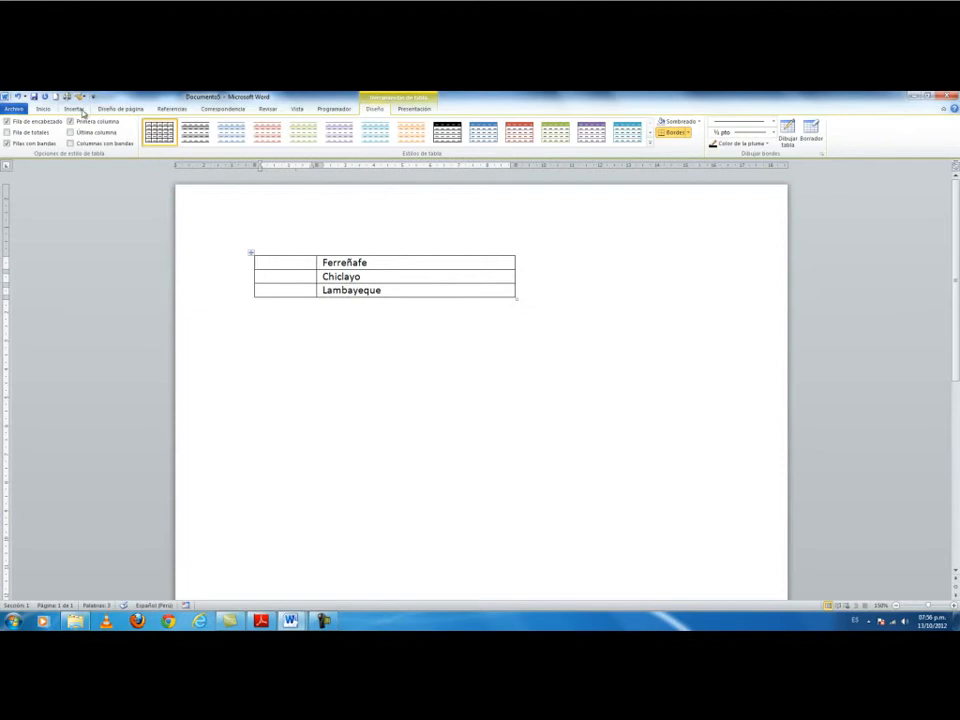
left_click(80, 109)
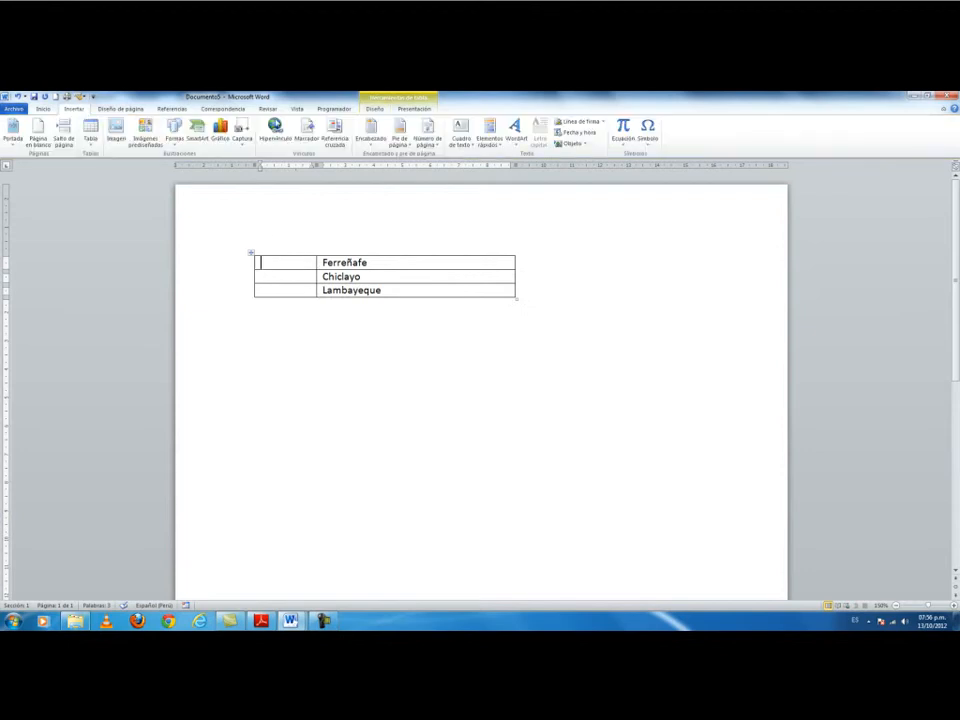
Insert a hollow square symbol into the Ferreñafe row's first cell.
left_click(645, 140)
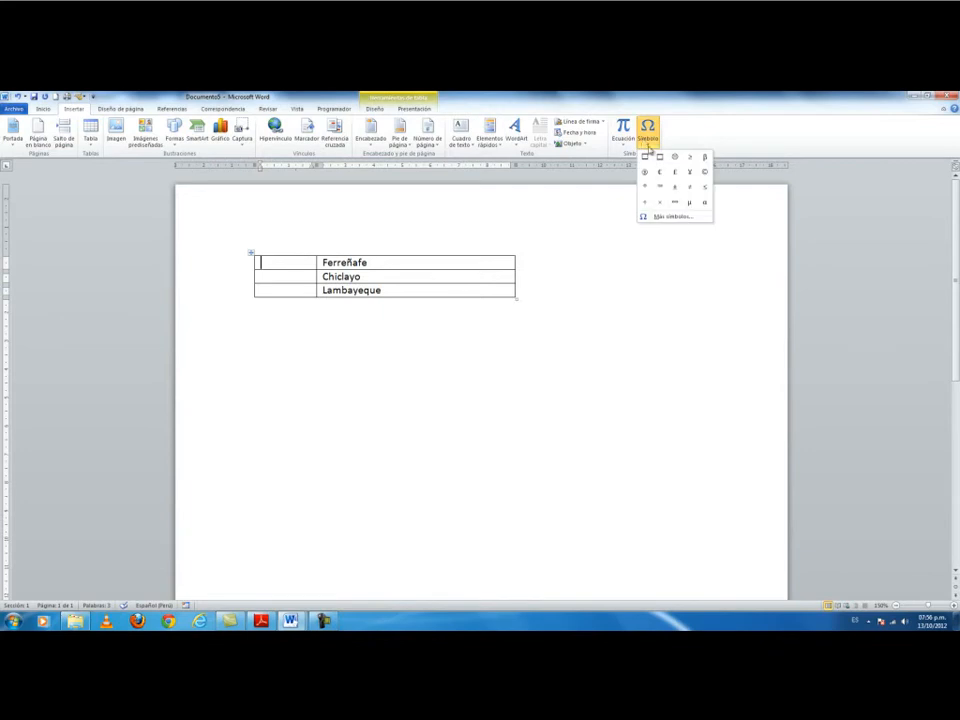
left_click(706, 217)
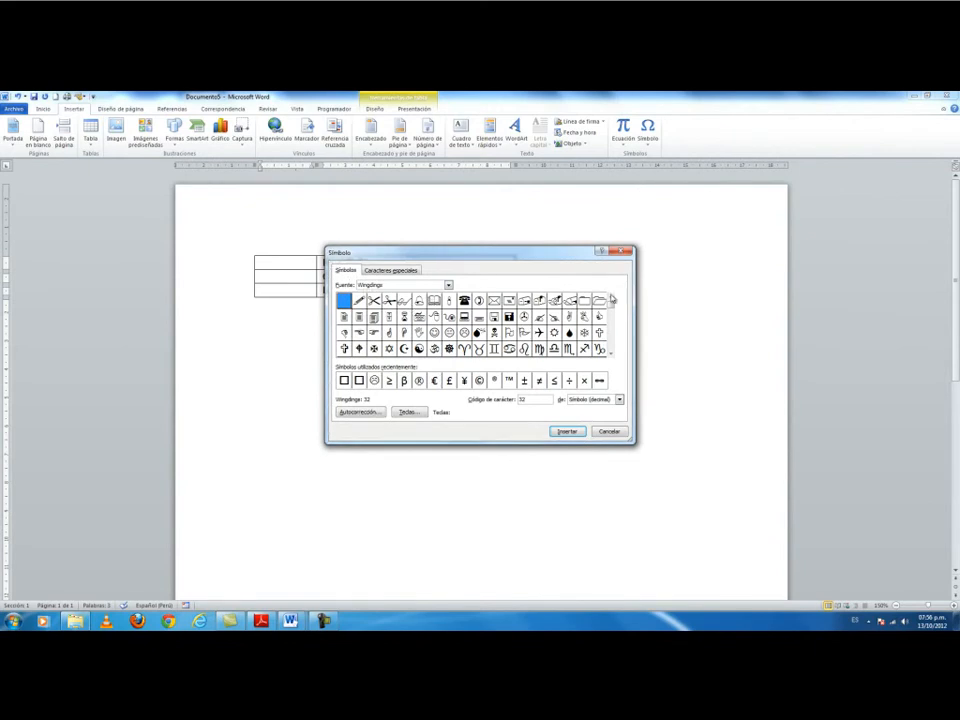
left_click(610, 355)
left_click(610, 355)
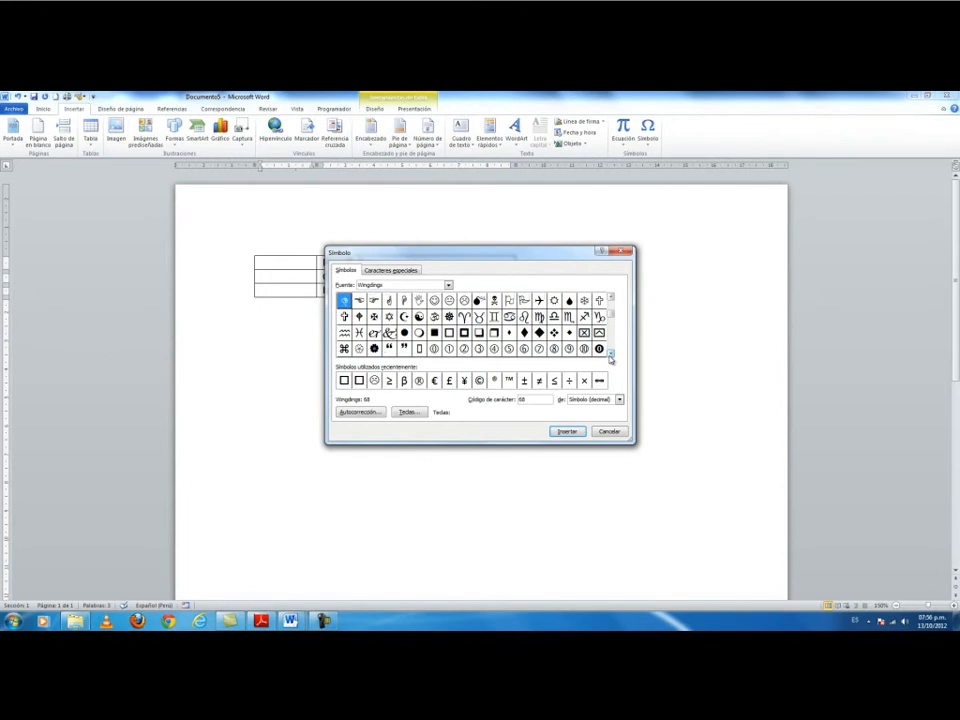
left_click(449, 333)
left_click(568, 431)
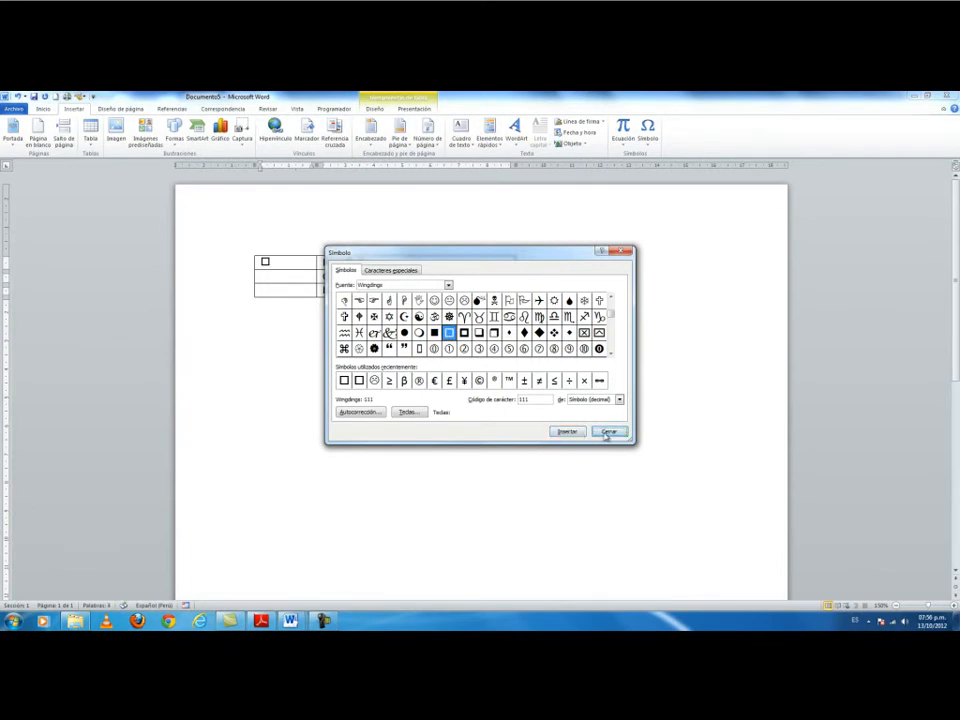
left_click(610, 432)
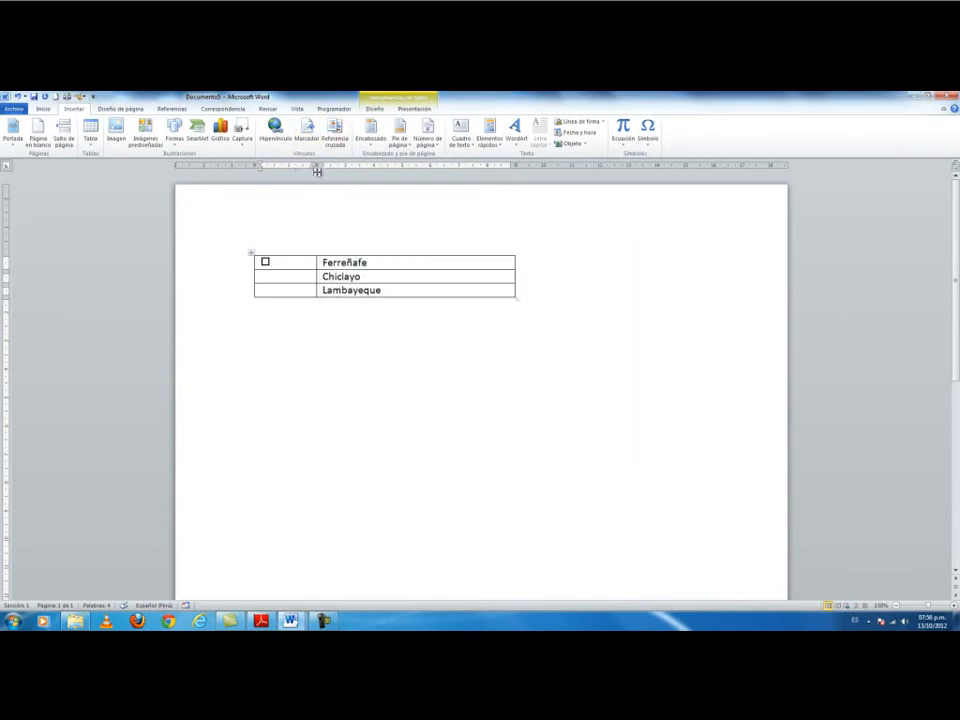
Narrow the first column further and paste box symbols beside Chiclayo and Lambayeque.
left_click_drag(316, 164, 288, 164)
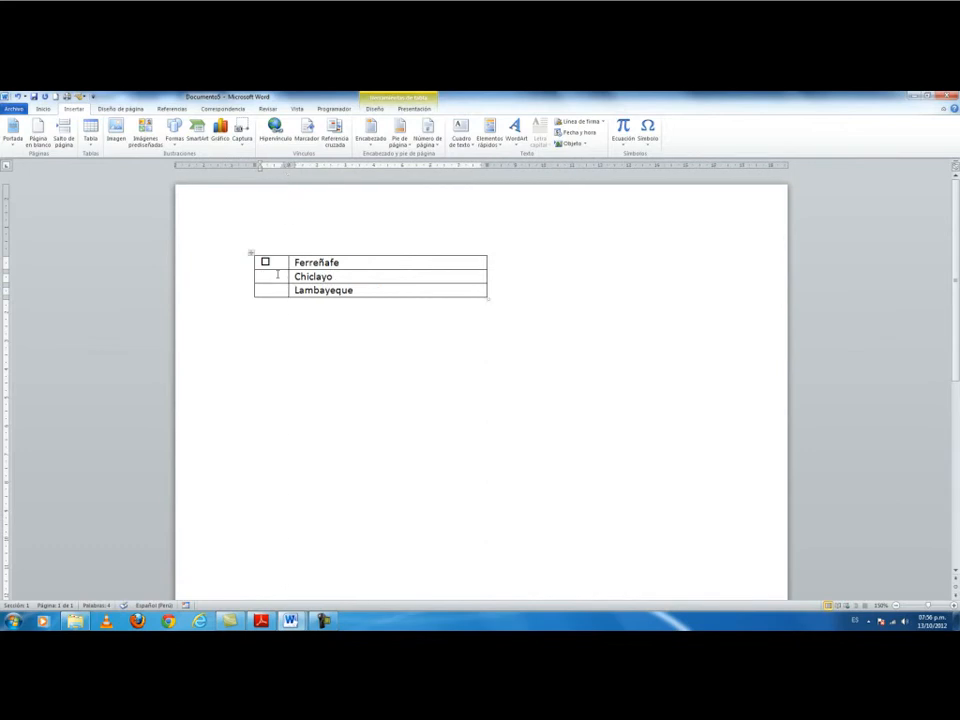
type("□")
left_click(268, 291)
key("ctrl+v")
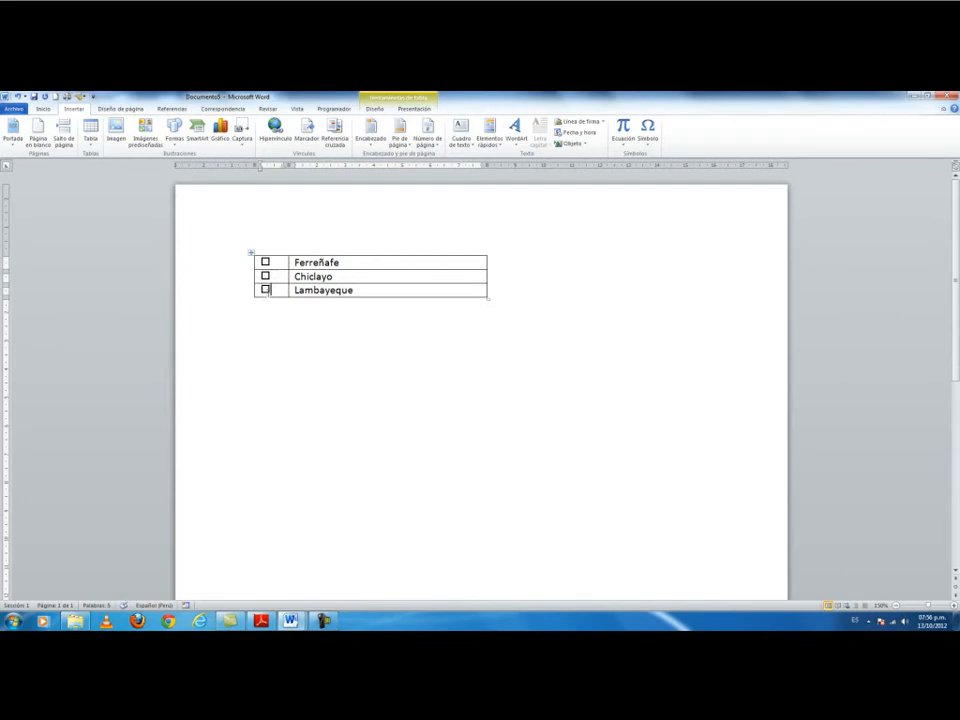
left_click(251, 252)
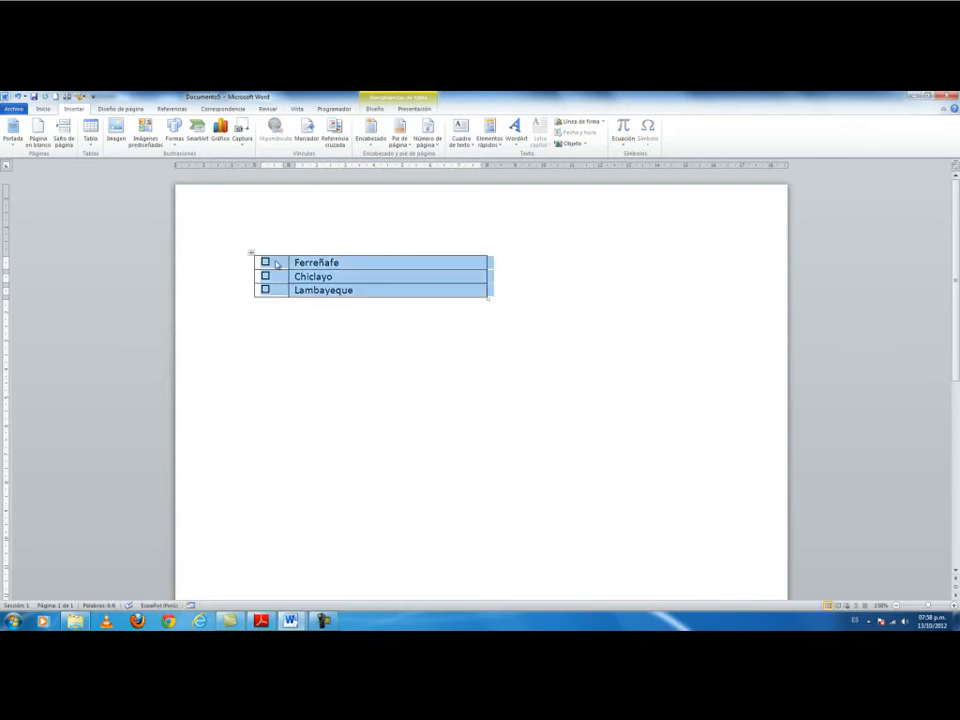
right_click(278, 263)
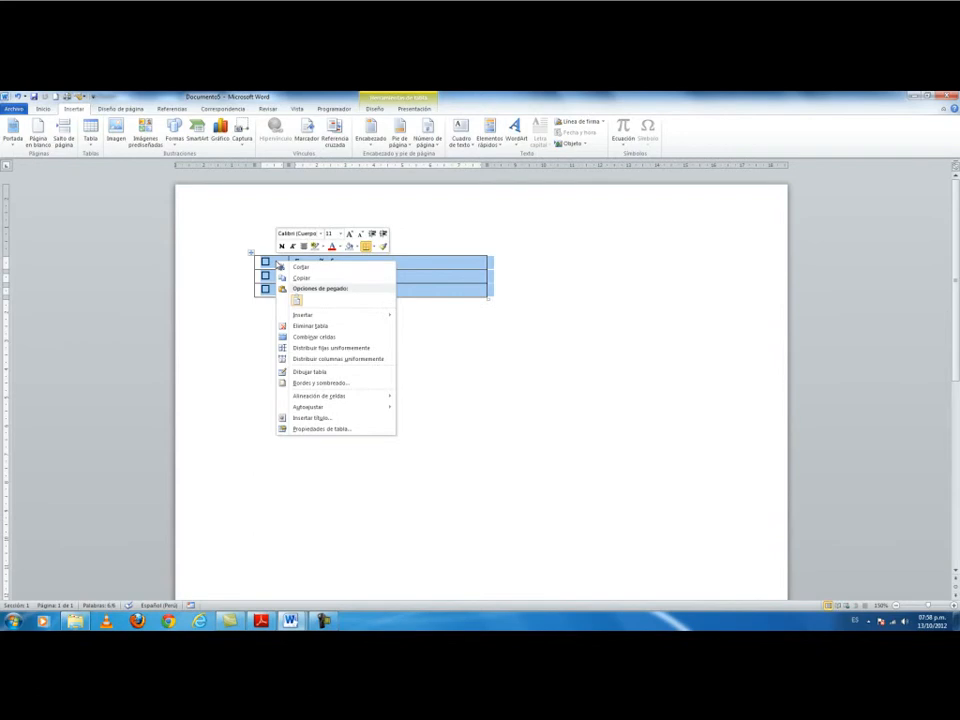
left_click(321, 429)
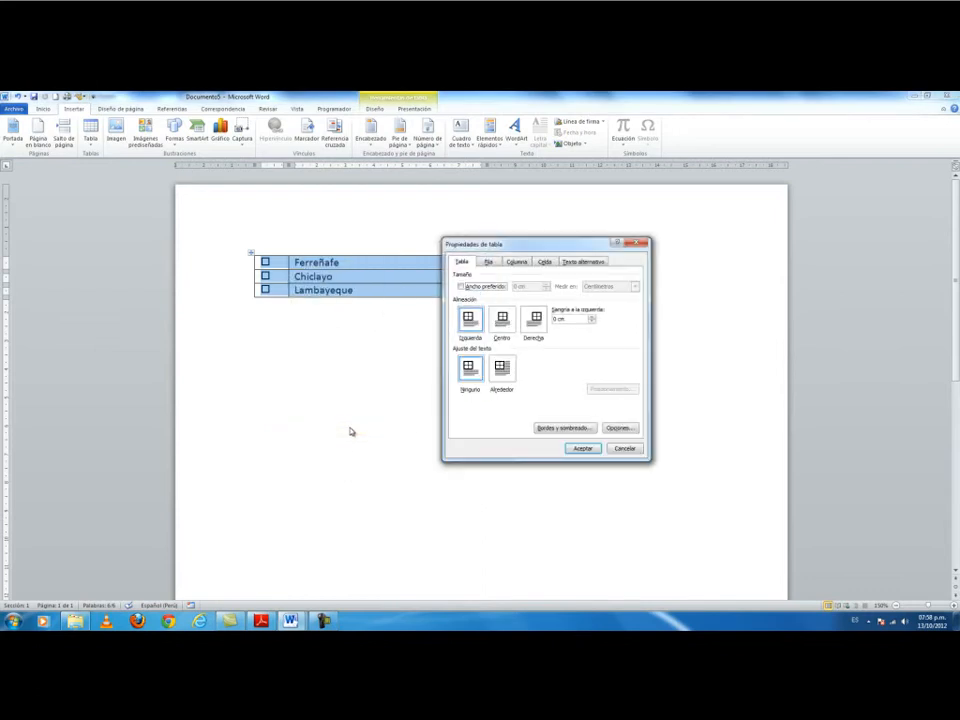
left_click(519, 265)
left_click(489, 262)
left_click(516, 261)
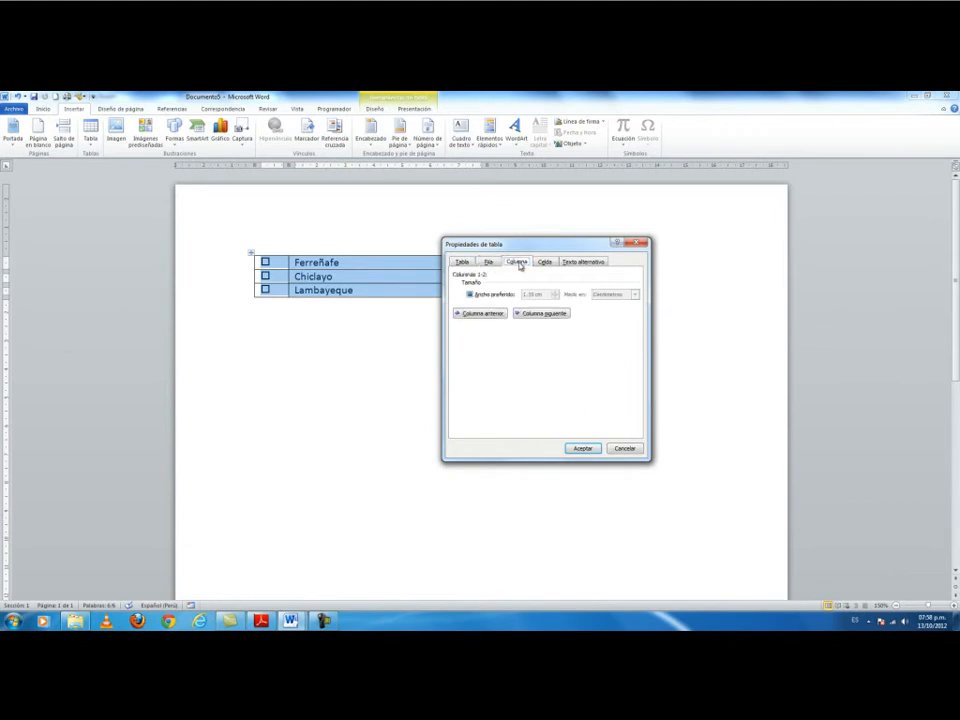
left_click(623, 447)
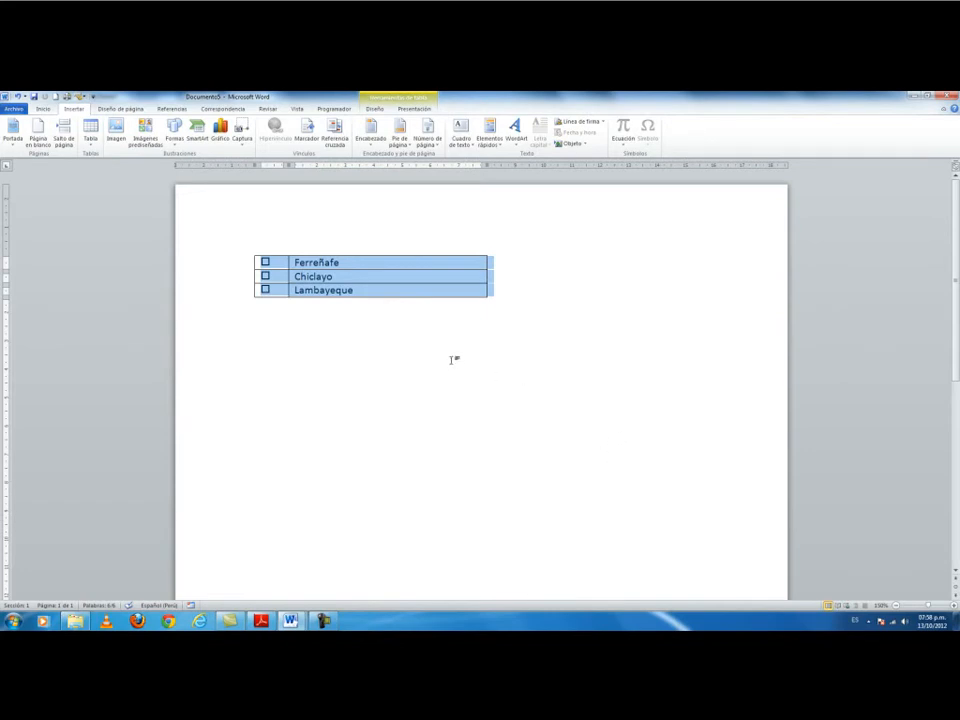
Apply Autoajustar al contenido to the city table twice so both columns hug their contents.
right_click(325, 280)
mouse_move(380, 427)
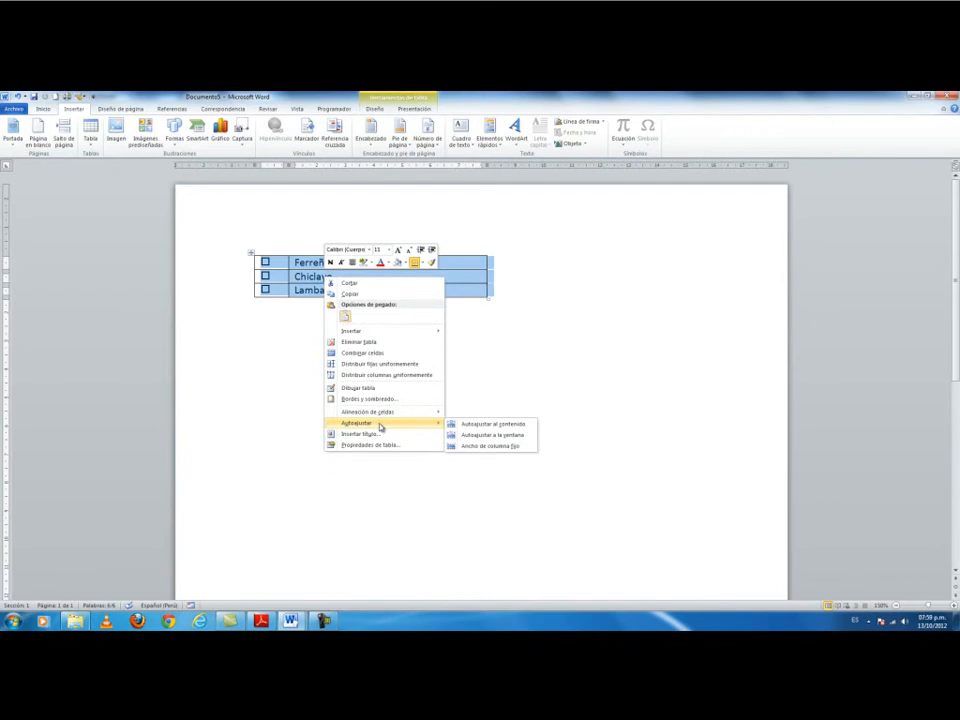
left_click(512, 430)
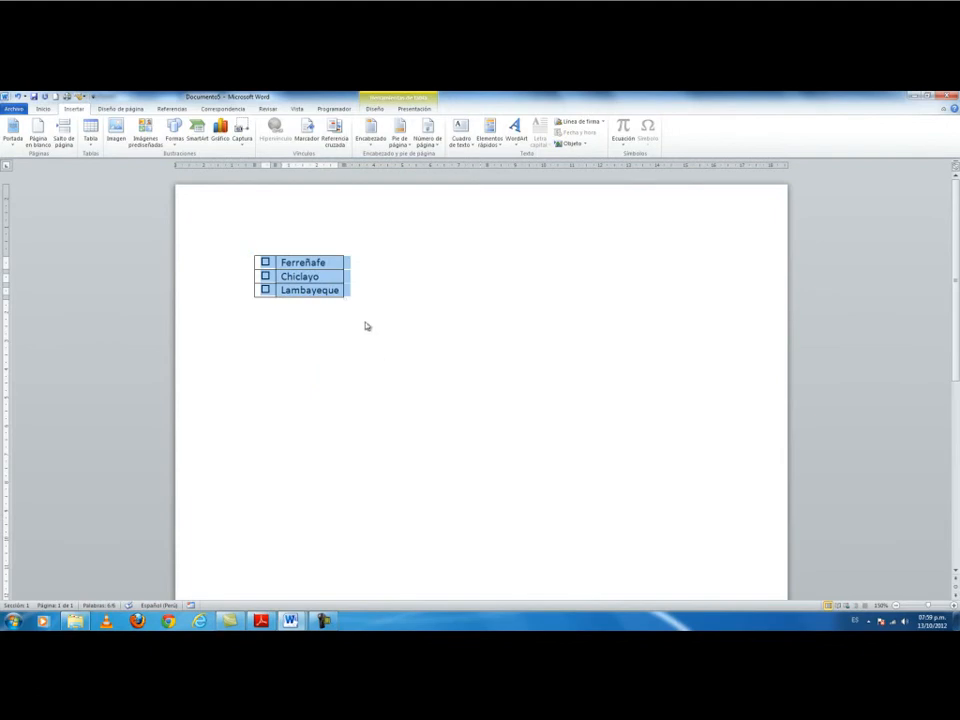
right_click(331, 279)
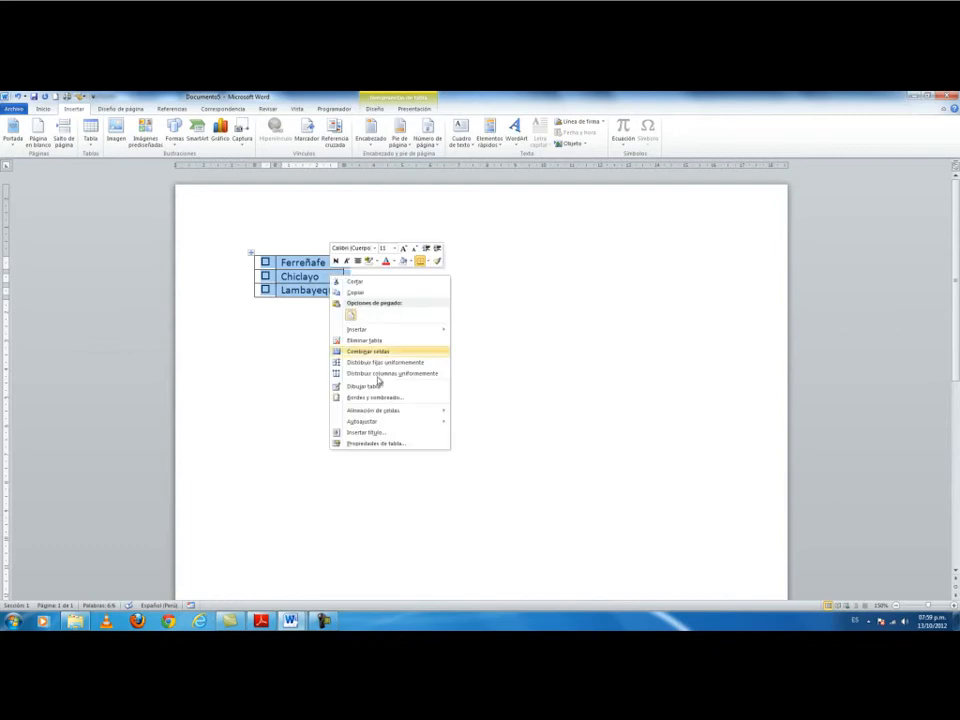
mouse_move(404, 421)
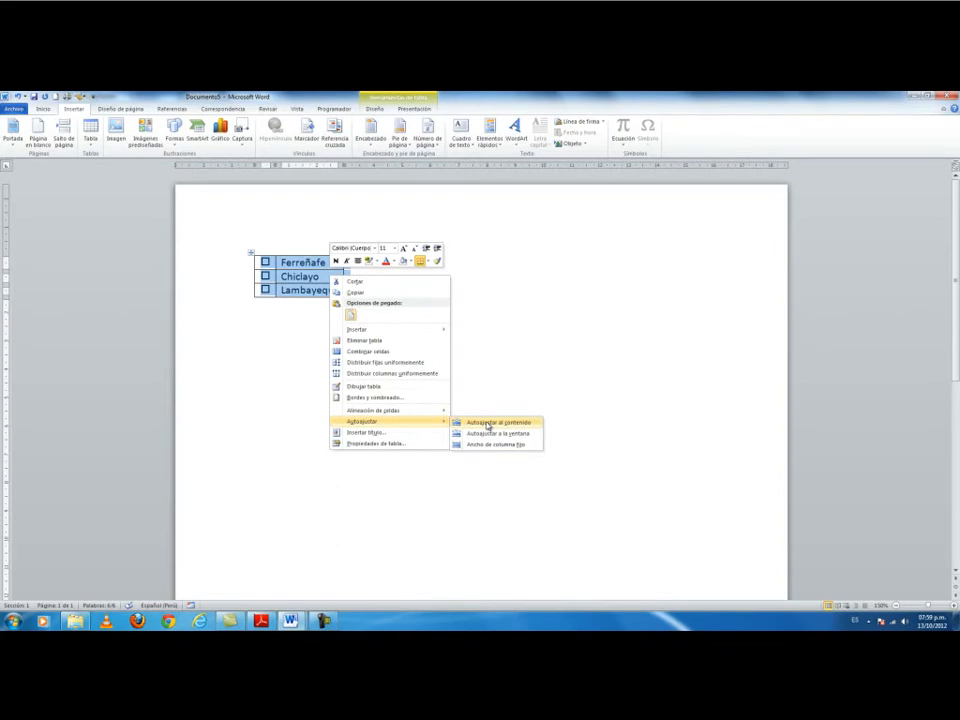
left_click(488, 423)
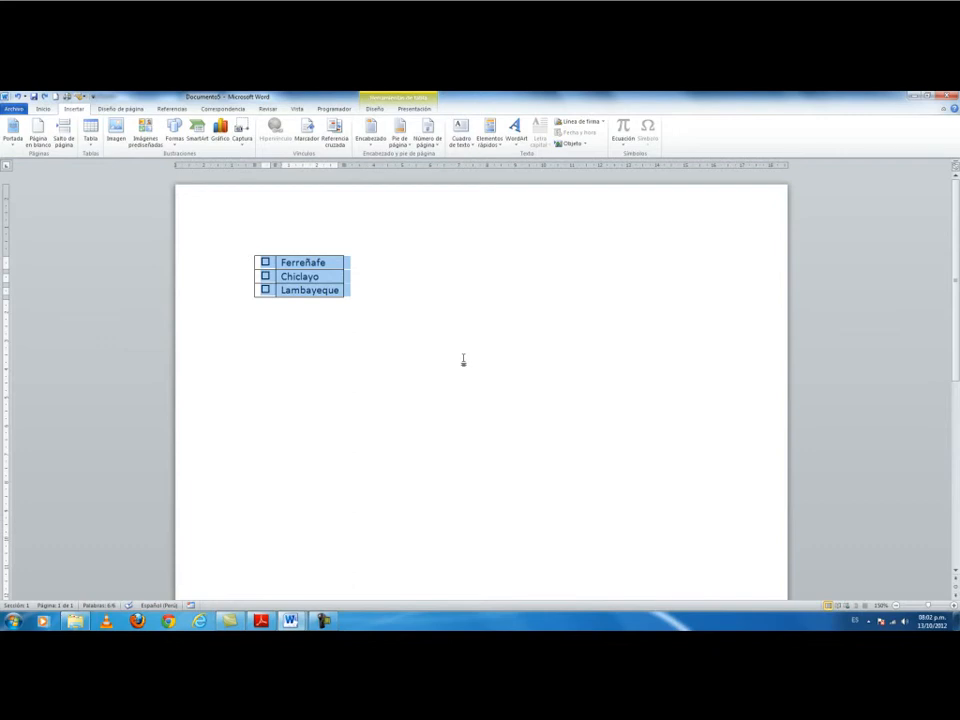
right_click(338, 284)
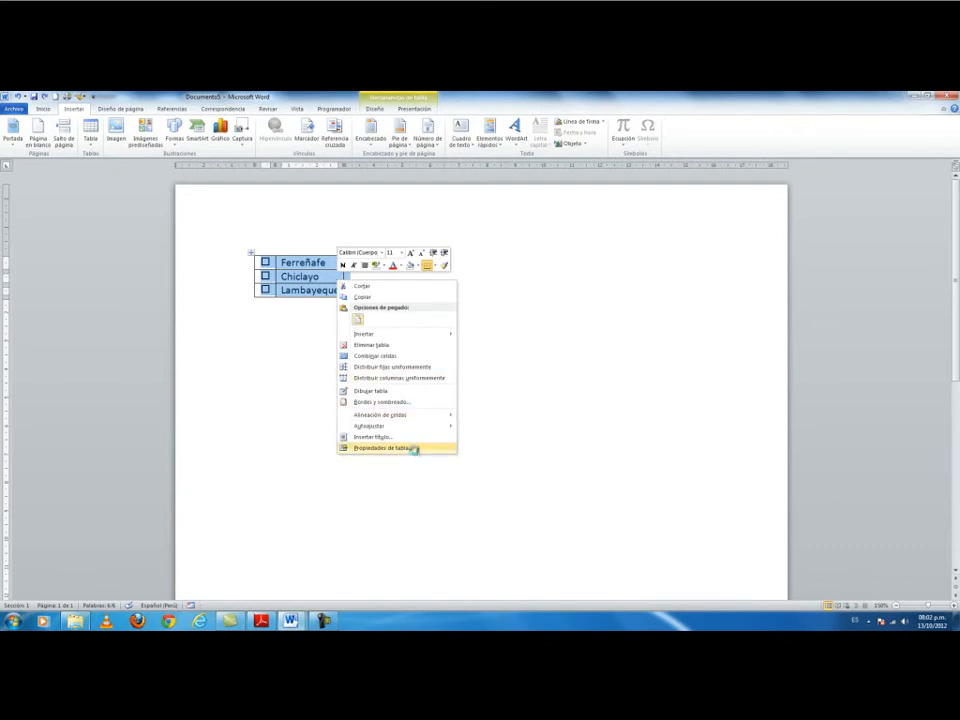
Set the table's default top and bottom cell margins to 0.05, then deselect the table.
left_click(383, 448)
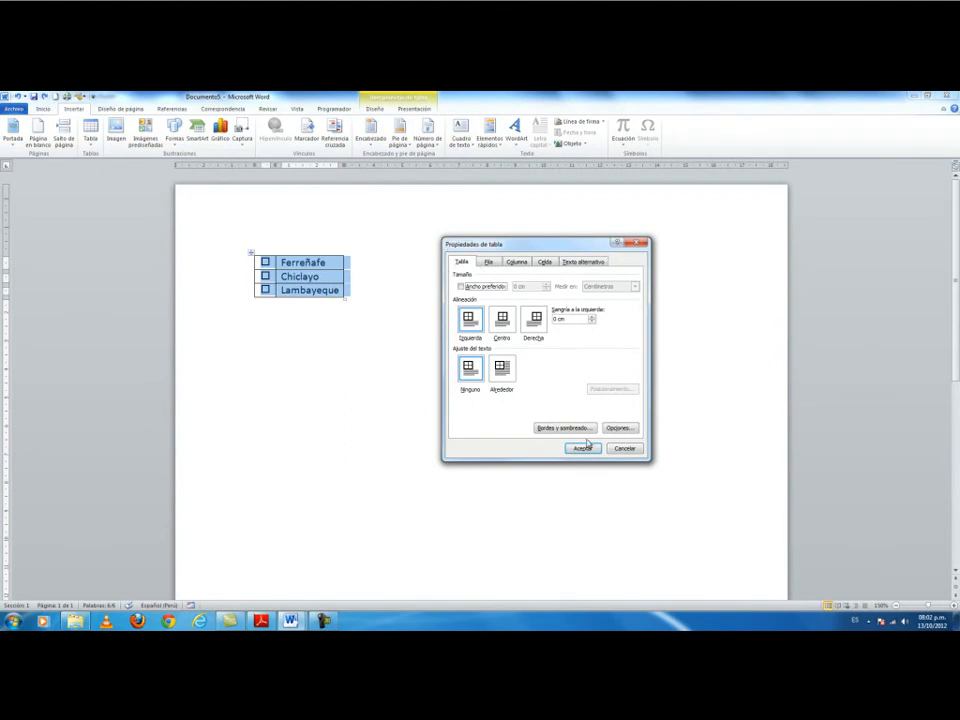
left_click(618, 430)
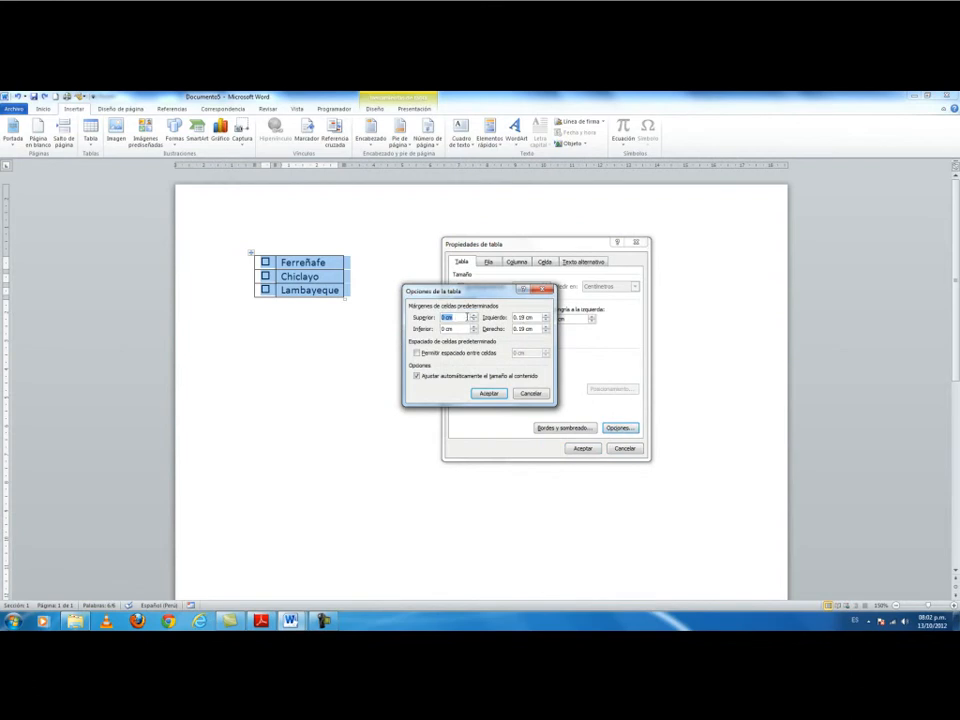
type("0.05")
key("Tab")
type("0.05")
left_click(489, 393)
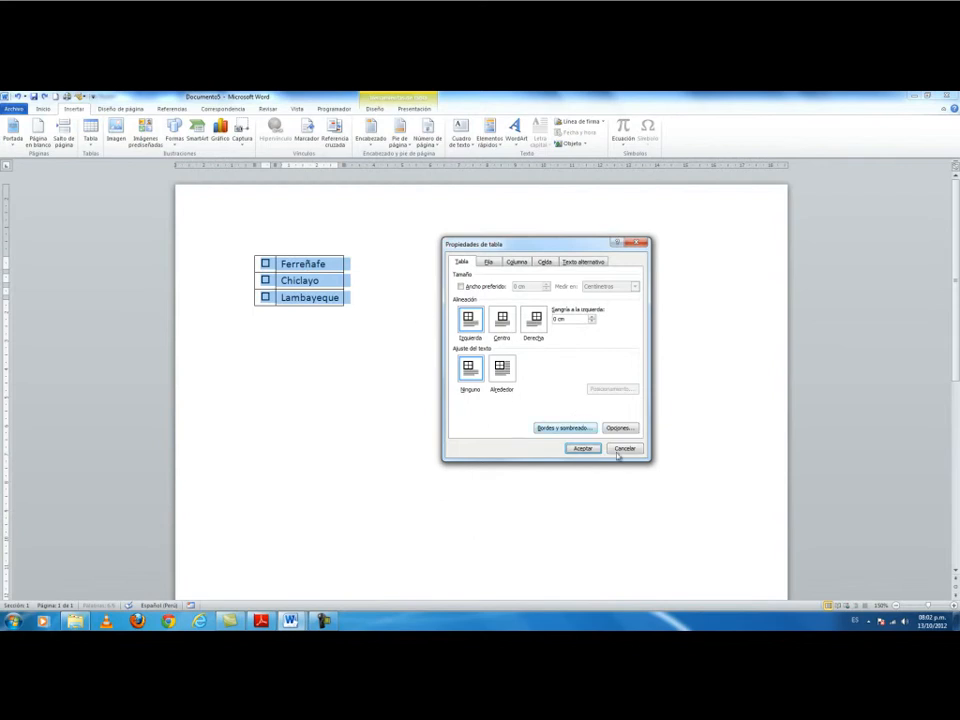
left_click(580, 448)
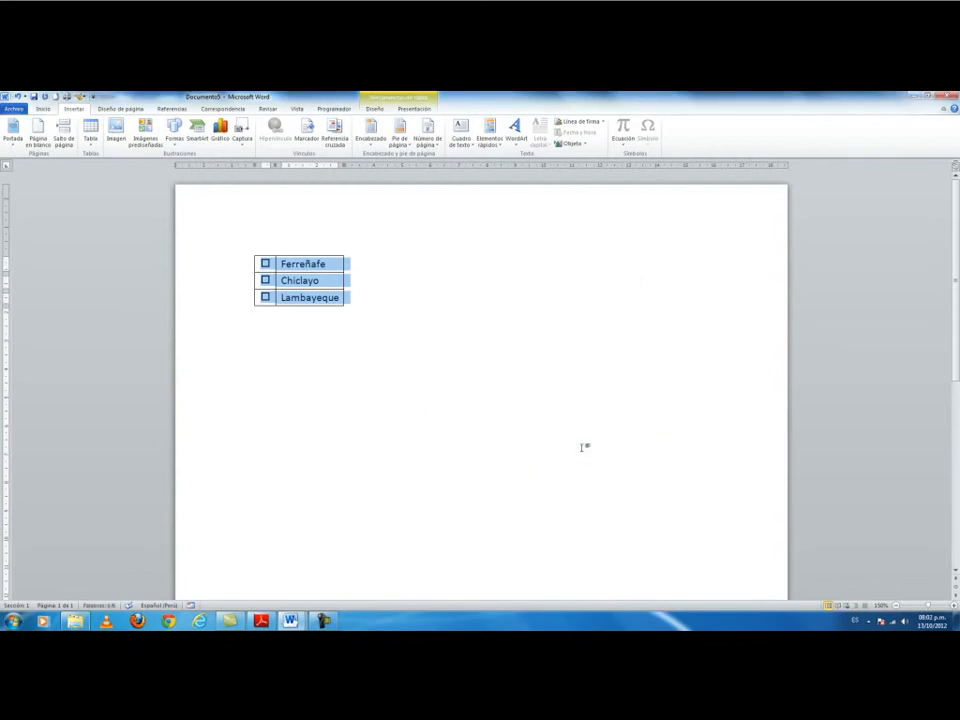
left_click(265, 263)
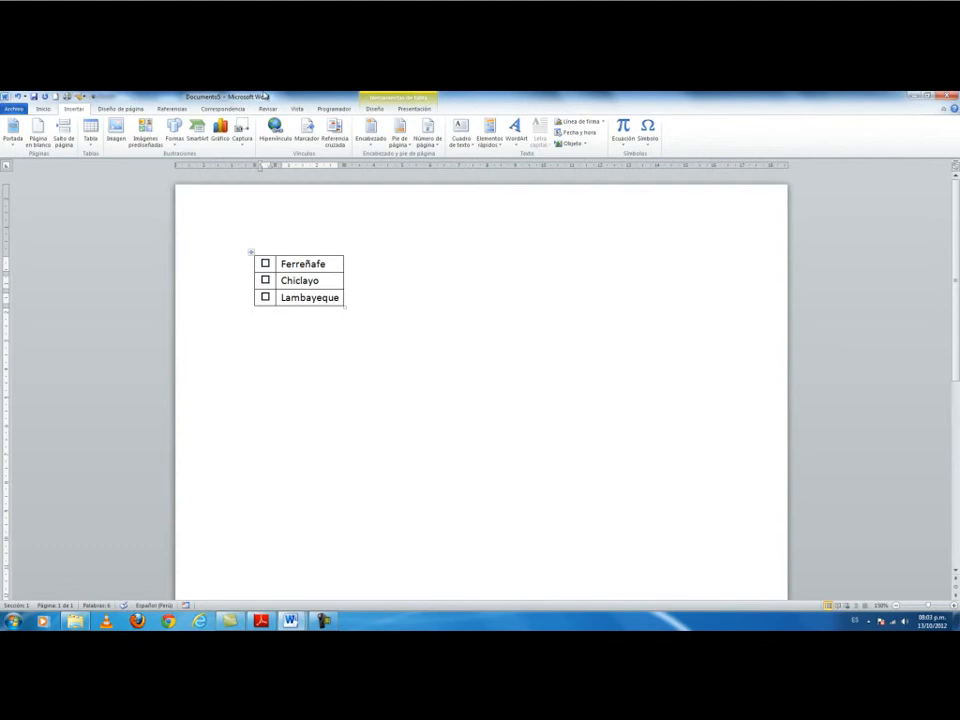
Insert a simple text box and drag it to the right of the city table.
key("ctrl")
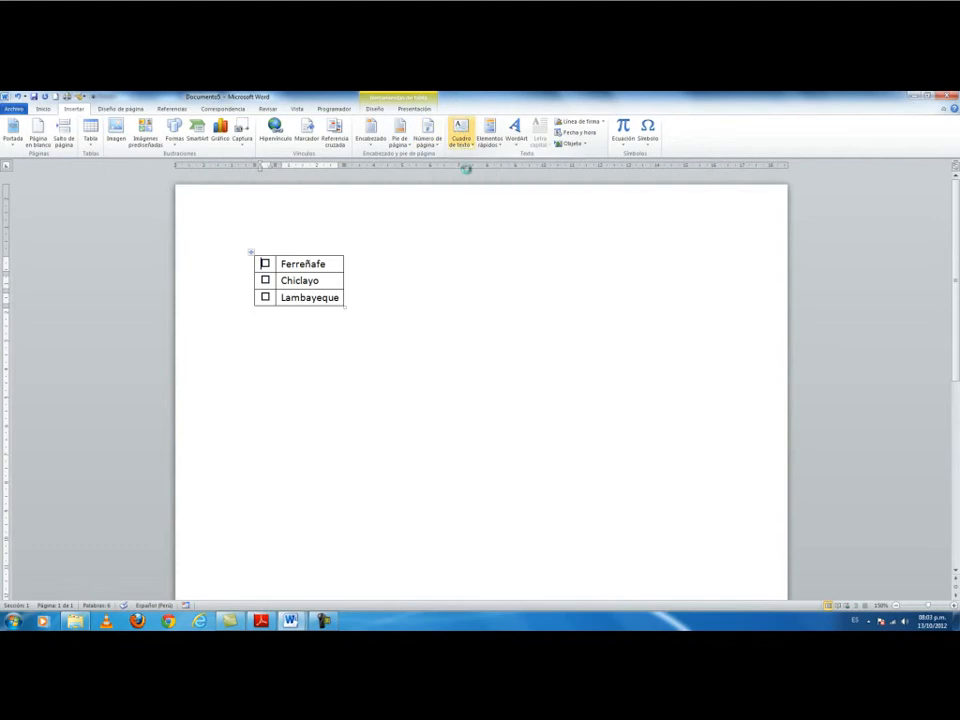
left_click(461, 140)
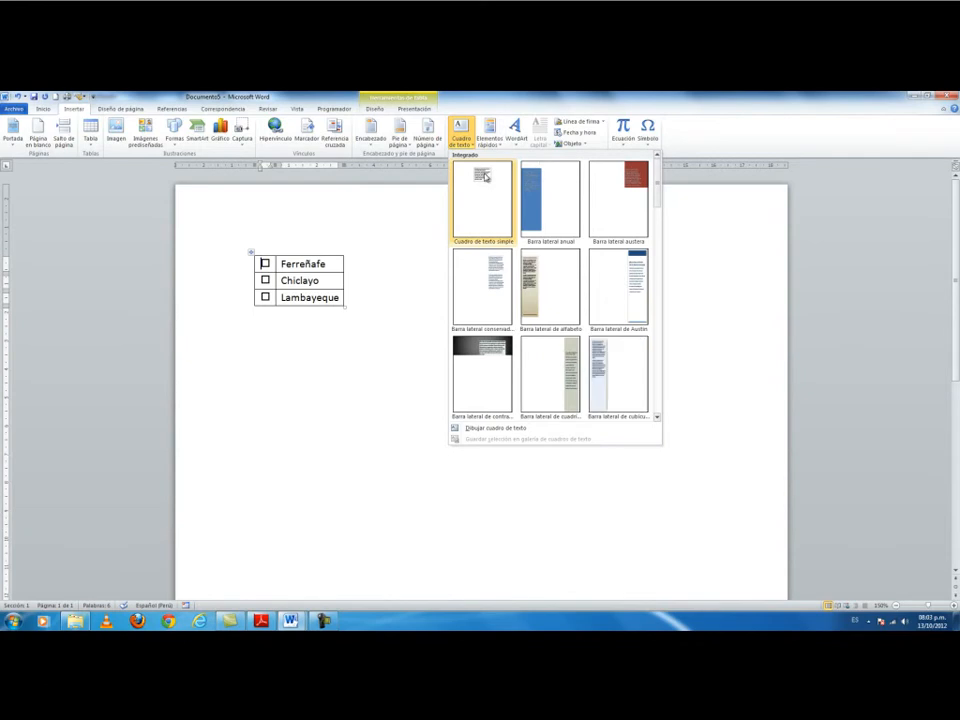
left_click(485, 177)
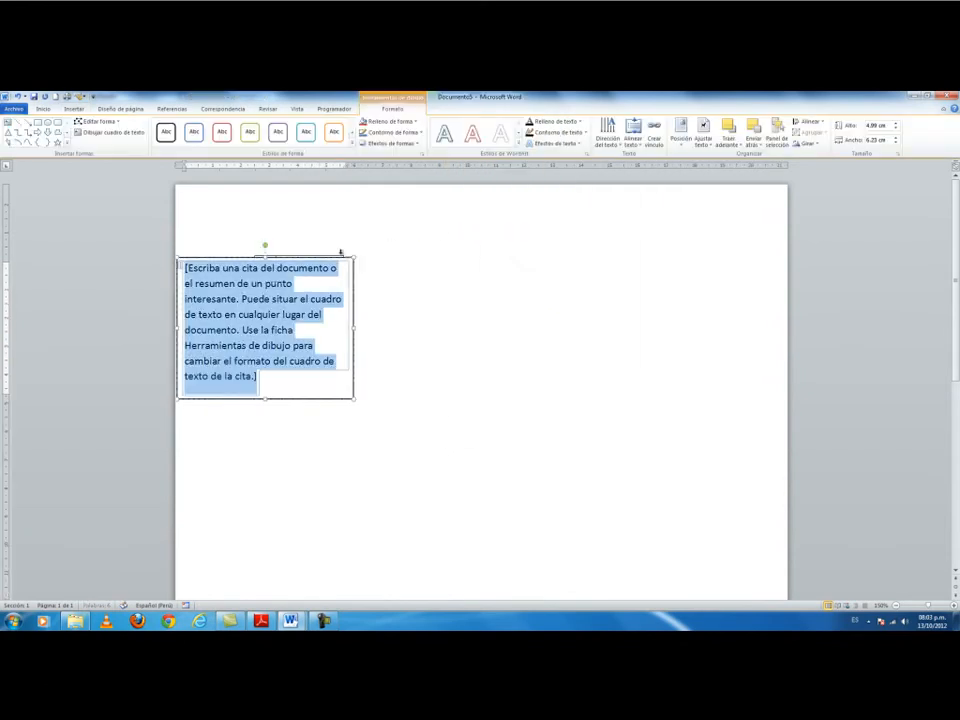
left_click_drag(339, 260, 535, 258)
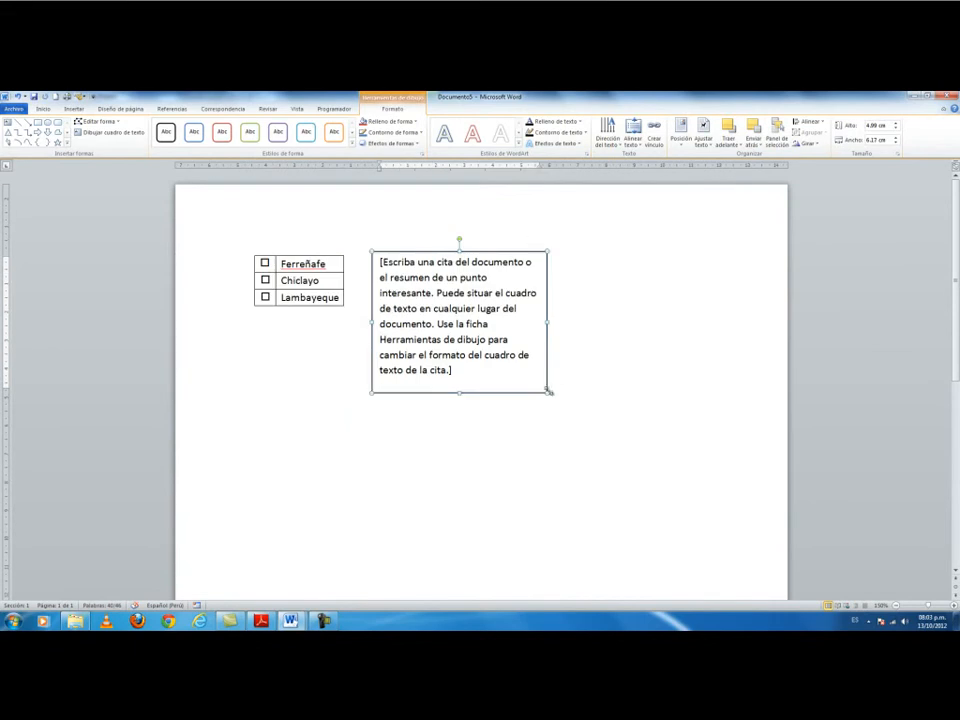
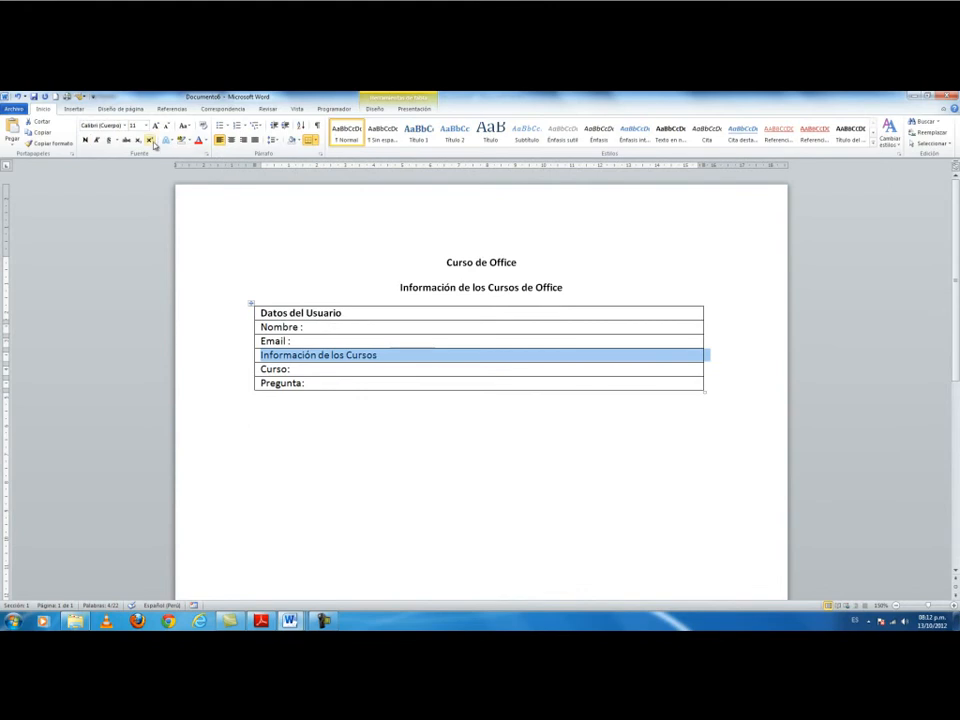
Bold the Información de los Cursos row and shade both Datos del Usuario and Información de los Cursos rows light blue.
key("ctrl+n")
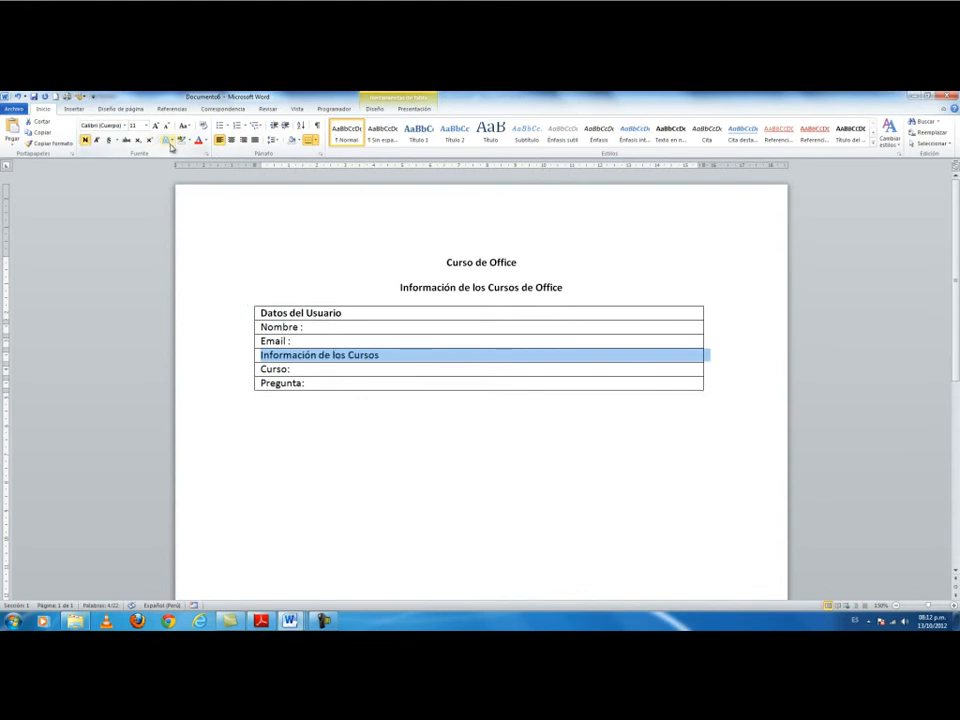
left_click(218, 315)
left_click(245, 359, "ctrl")
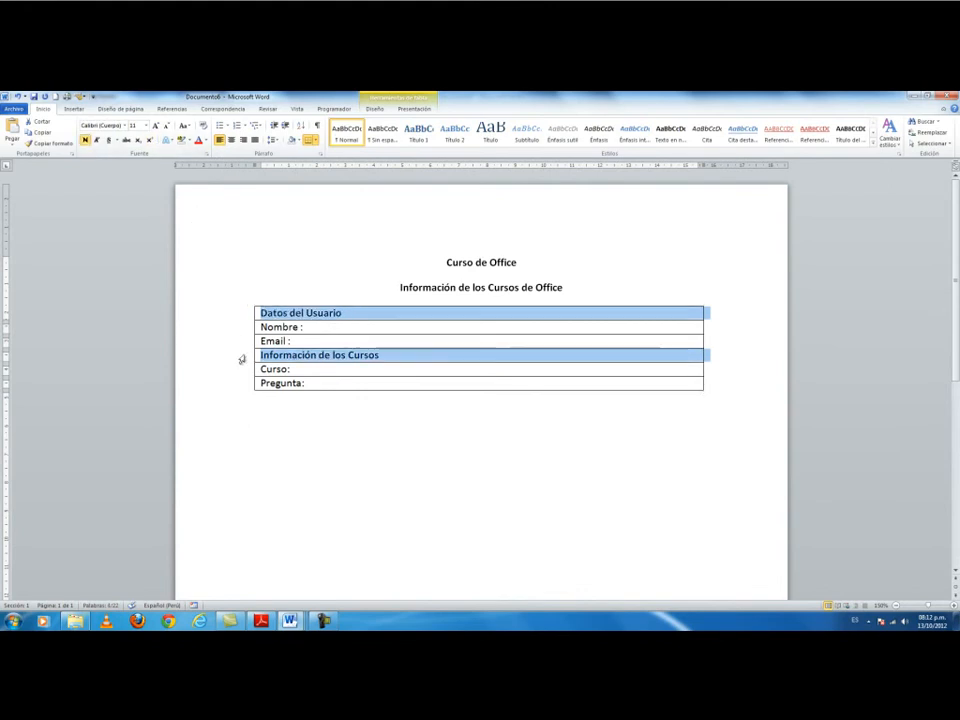
left_click(389, 112)
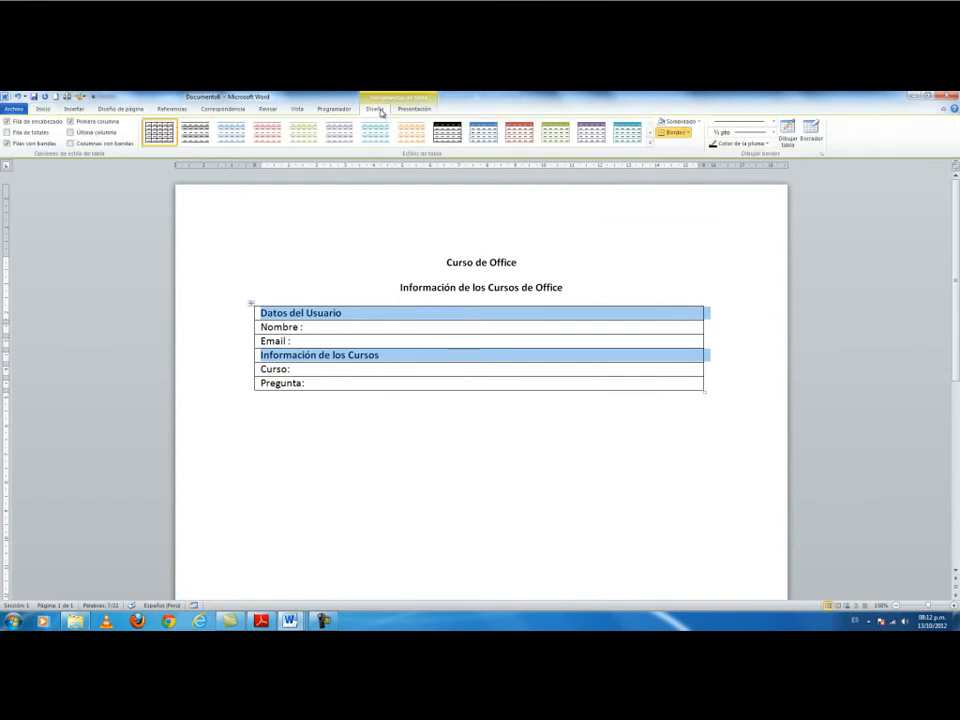
left_click(695, 121)
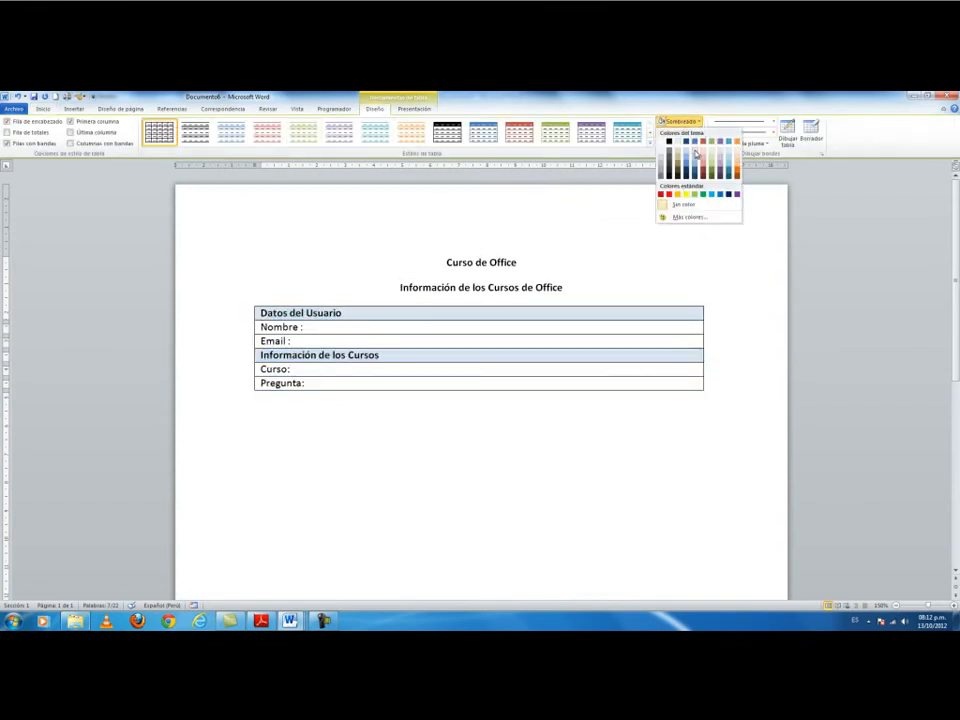
left_click(697, 158)
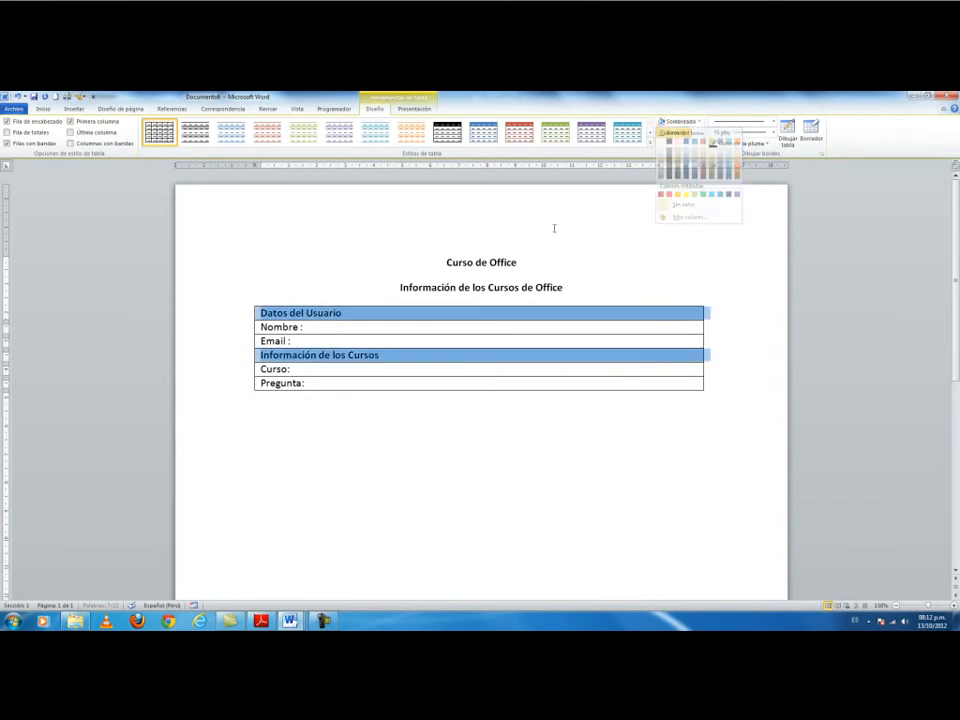
left_click(353, 327)
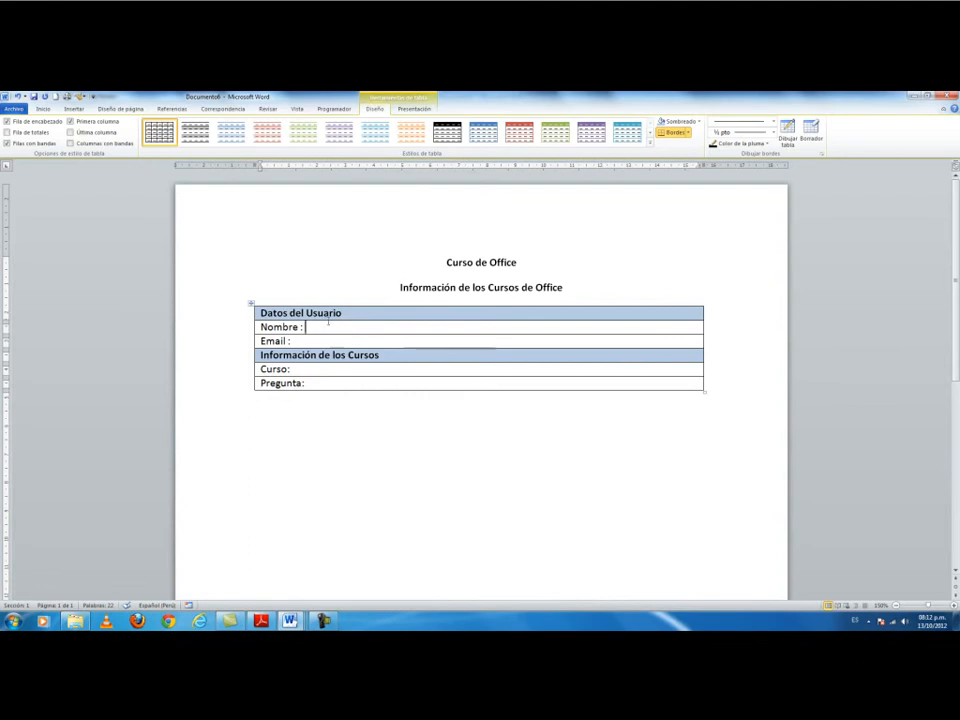
Check the Insertar Tabla choices without inserting anything, then bring up the Programador tab.
left_click(74, 109)
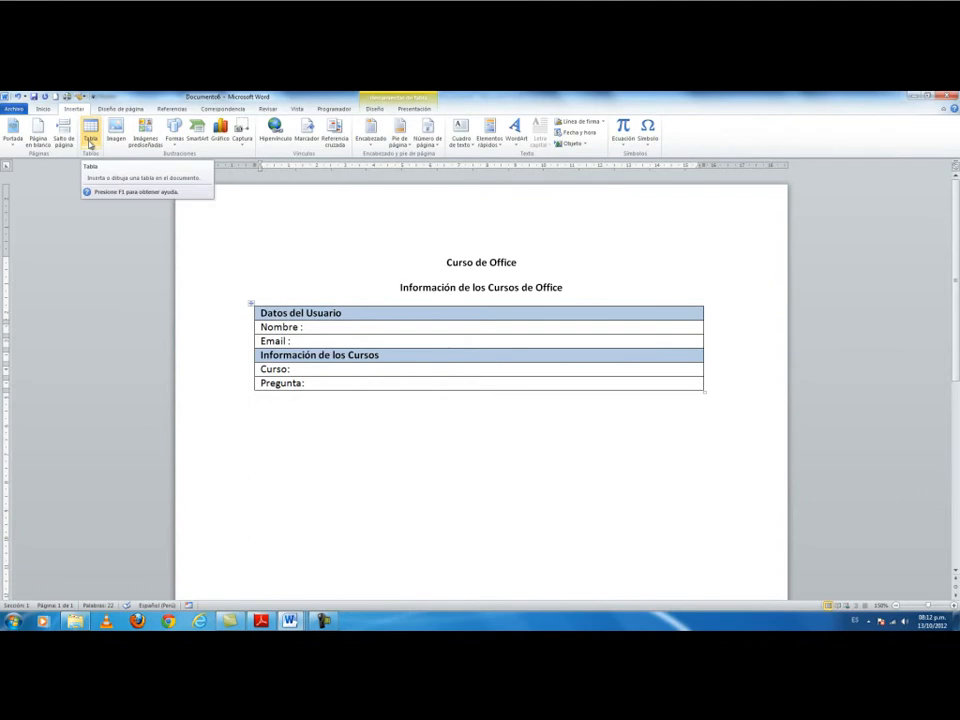
left_click(89, 143)
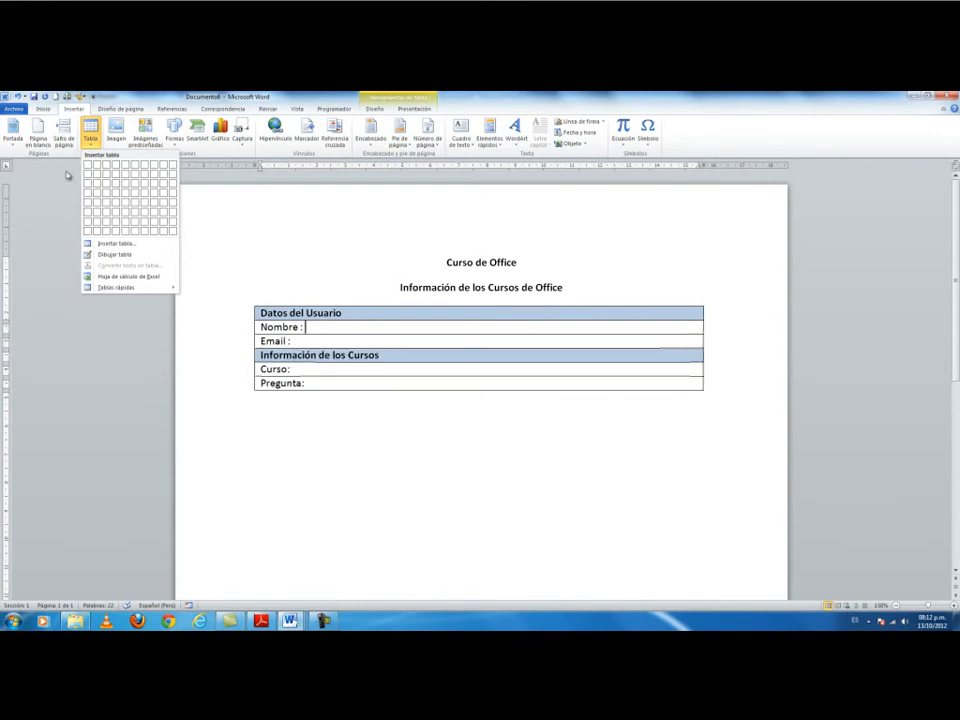
left_click(216, 226)
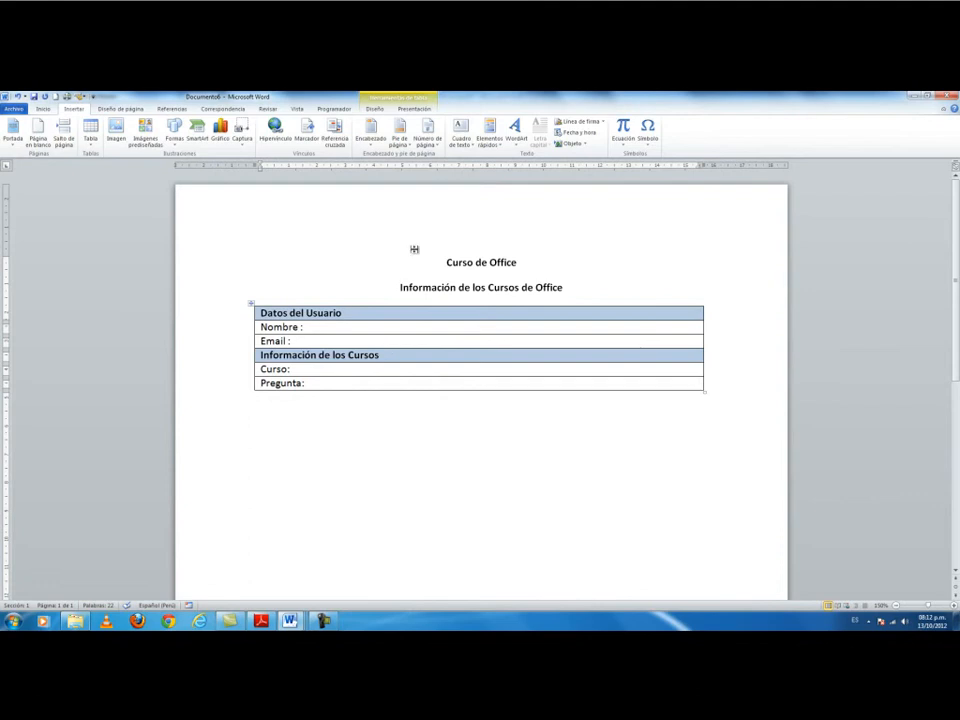
left_click(334, 109)
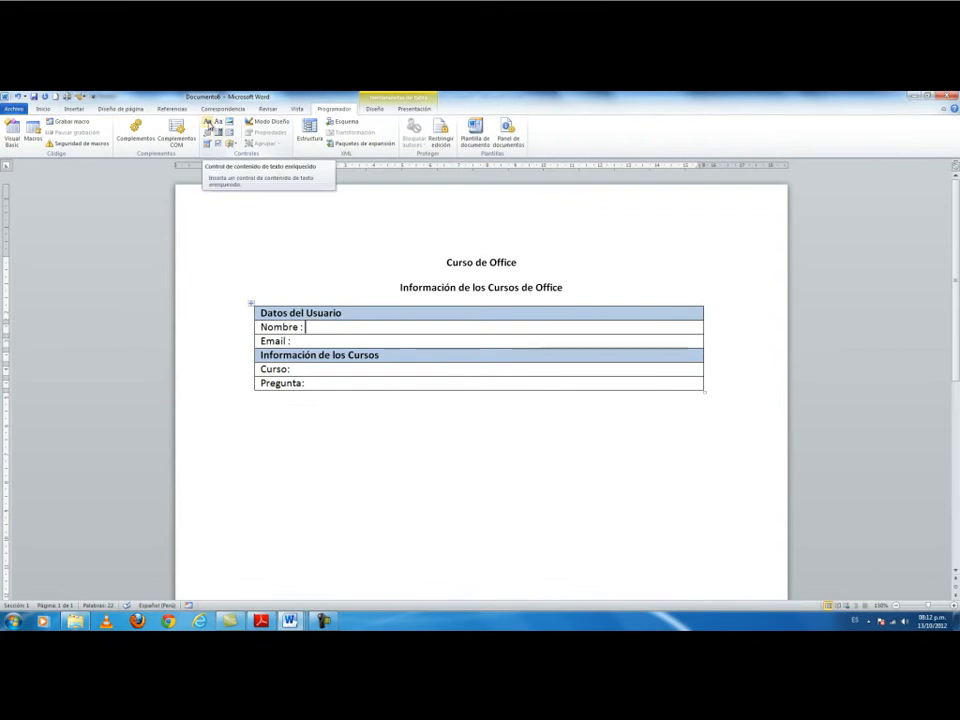
Add a rich text control after Nombre : with placeholder 'Introduzca su Nombre', then one after Email :.
left_click(207, 121)
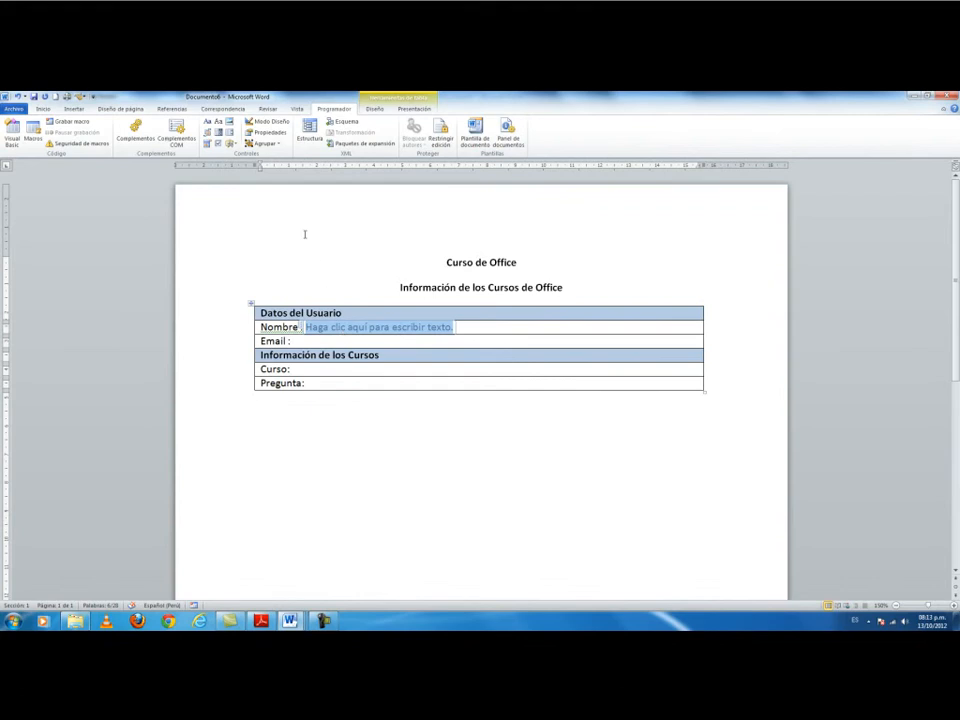
left_click(285, 125)
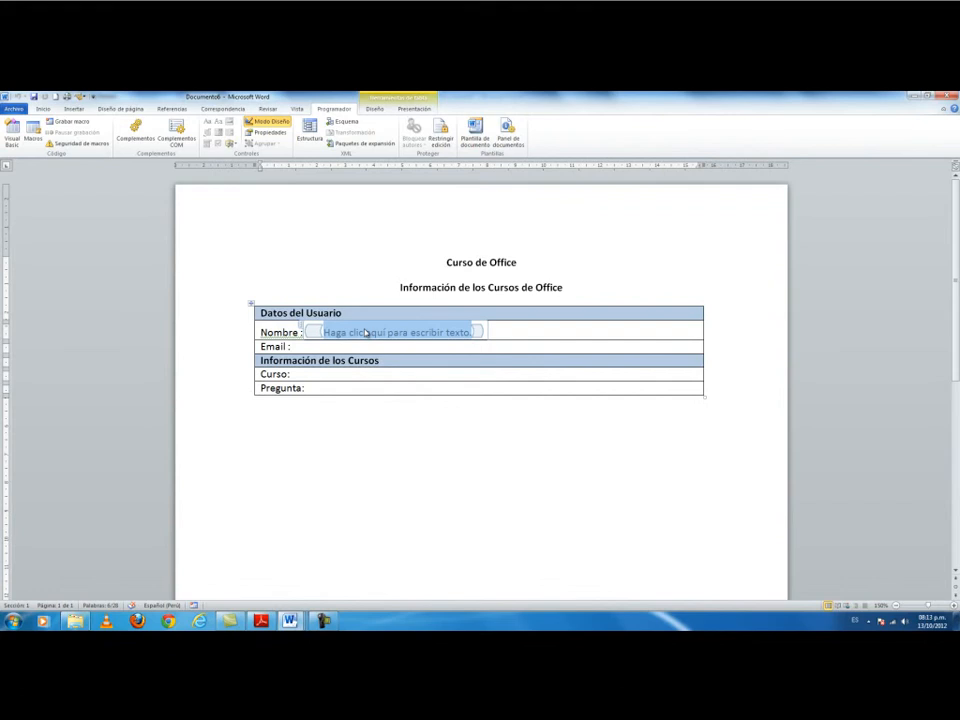
type("INtrodu")
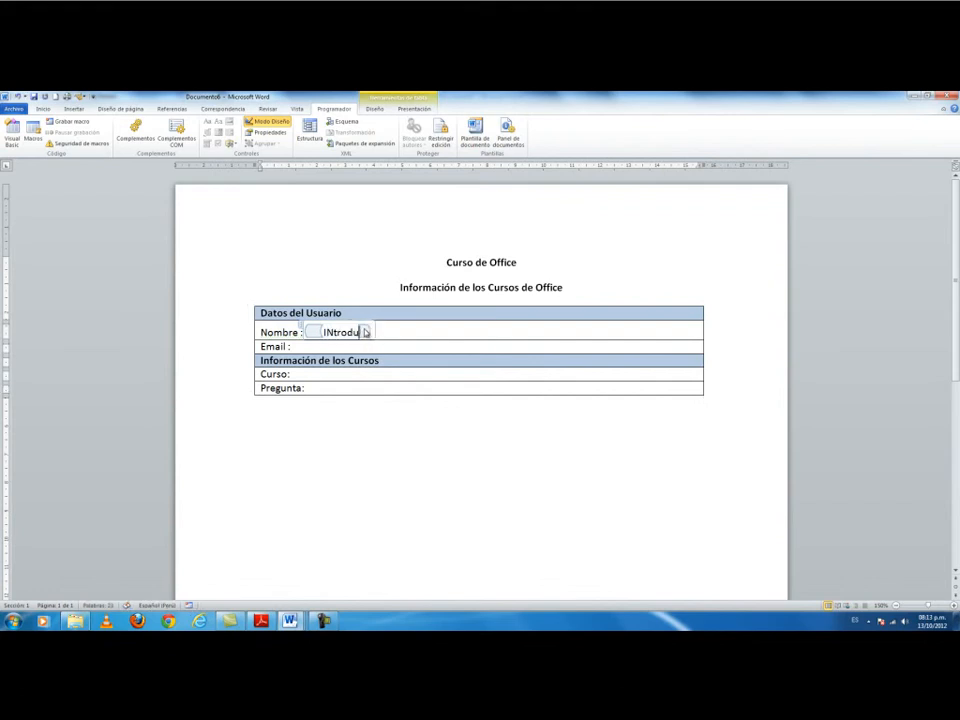
type("zca su ")
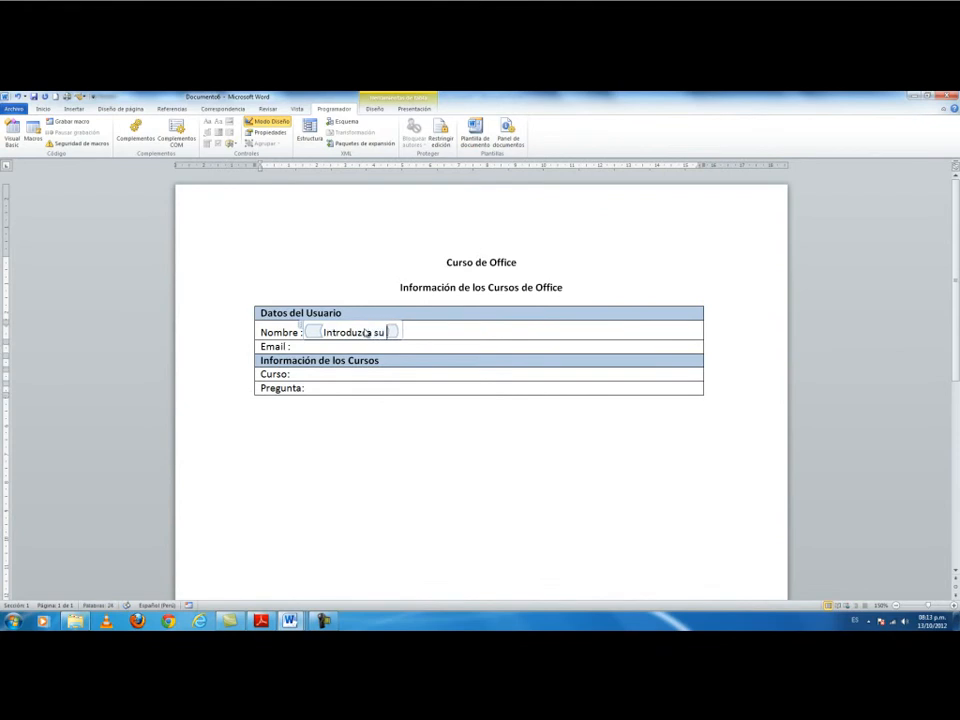
type("Nombre")
left_click(336, 346)
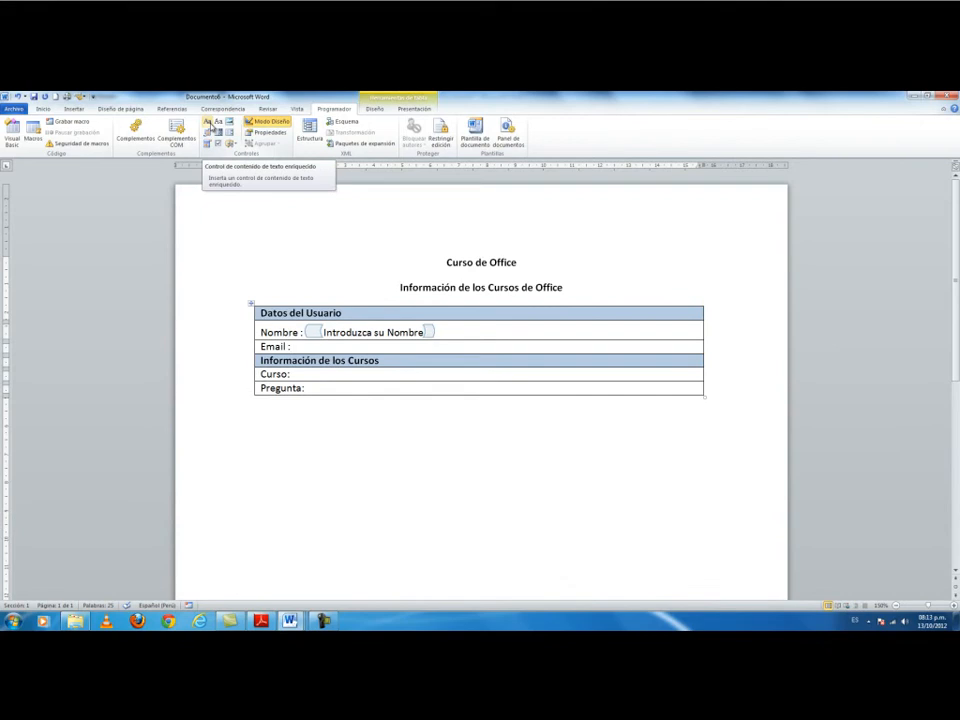
left_click(210, 125)
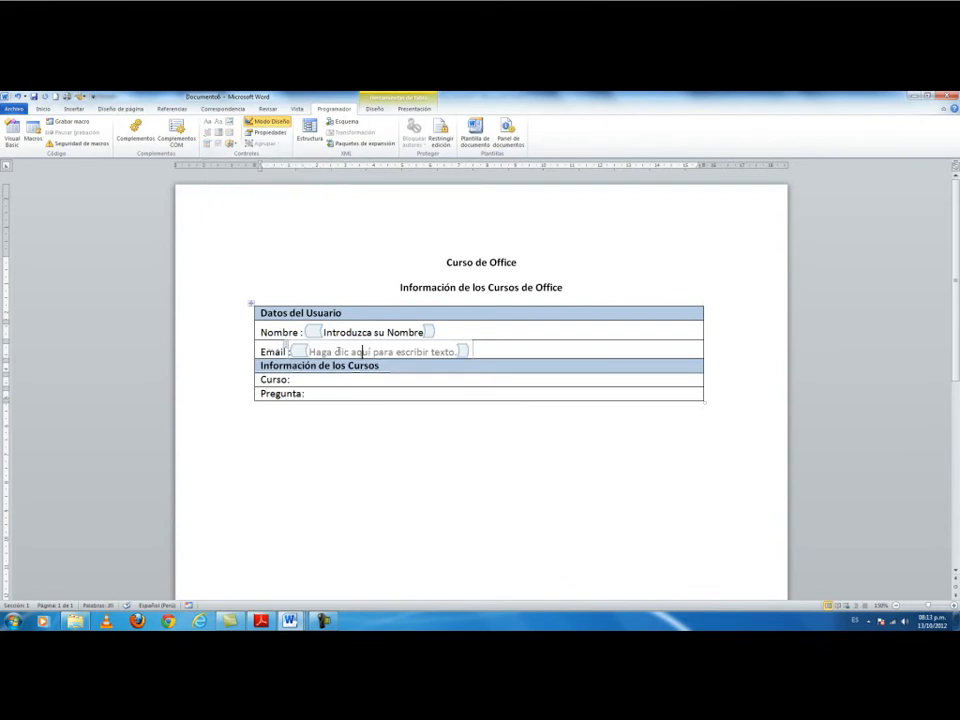
Replace the Email control's placeholder with 'Introduzca el E-mail', correcting the typo.
left_click_drag(300, 351, 460, 351)
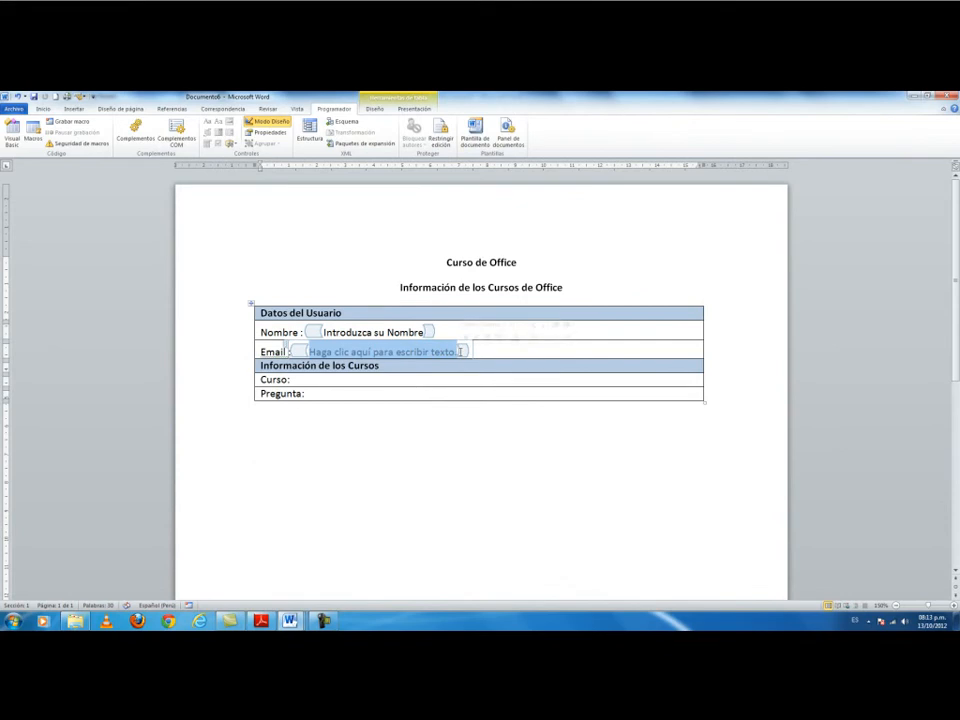
type("Introd")
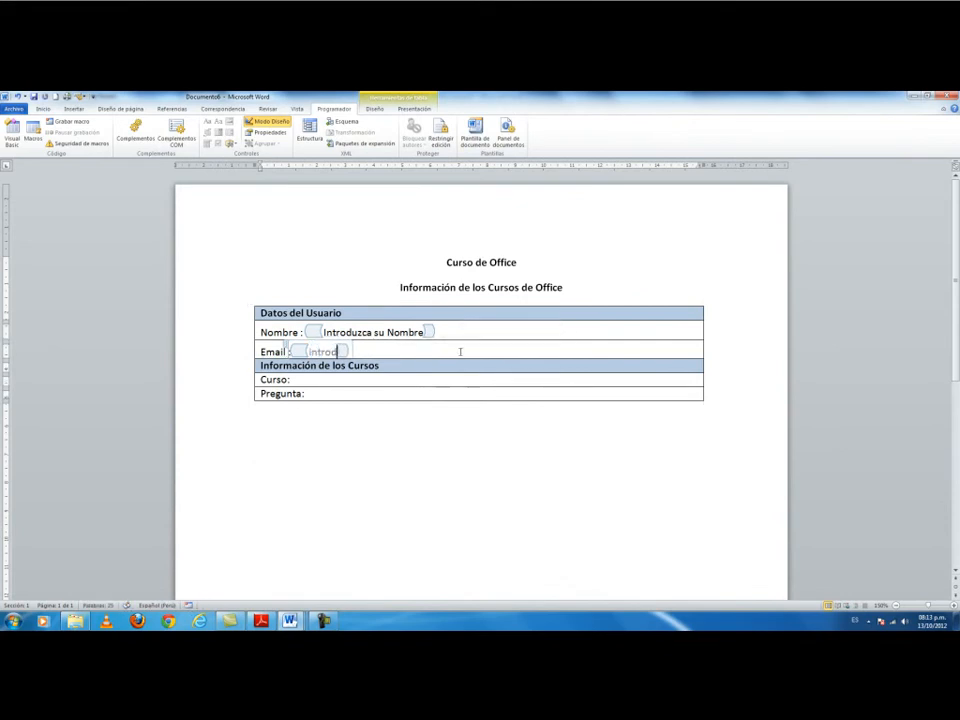
type("uaca")
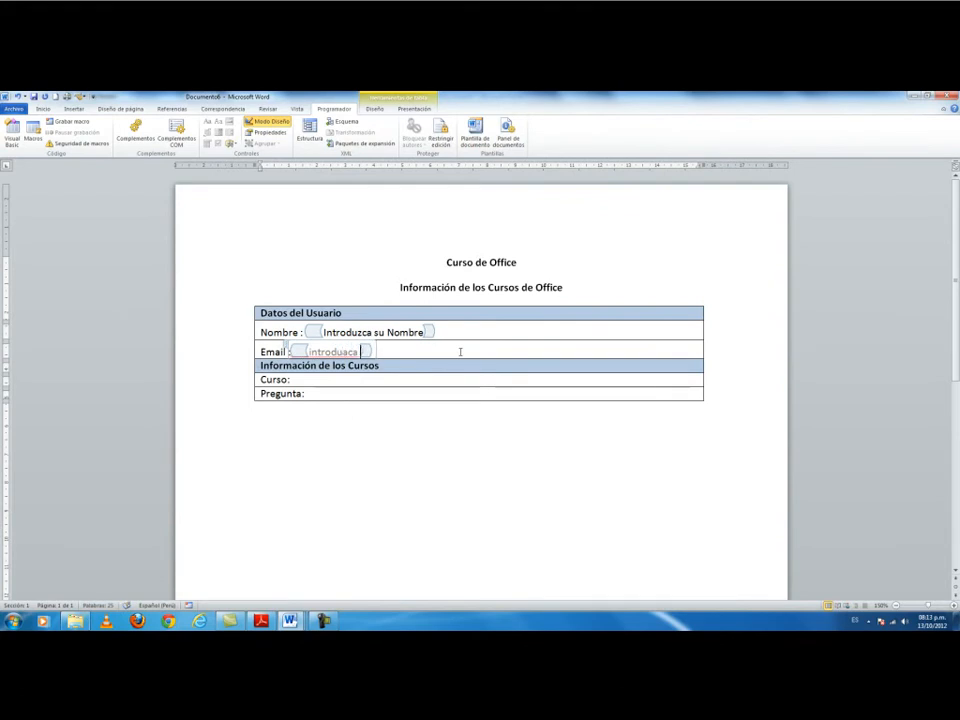
key("BackSpace")
key("BackSpace")
key("BackSpace")
type("zca el")
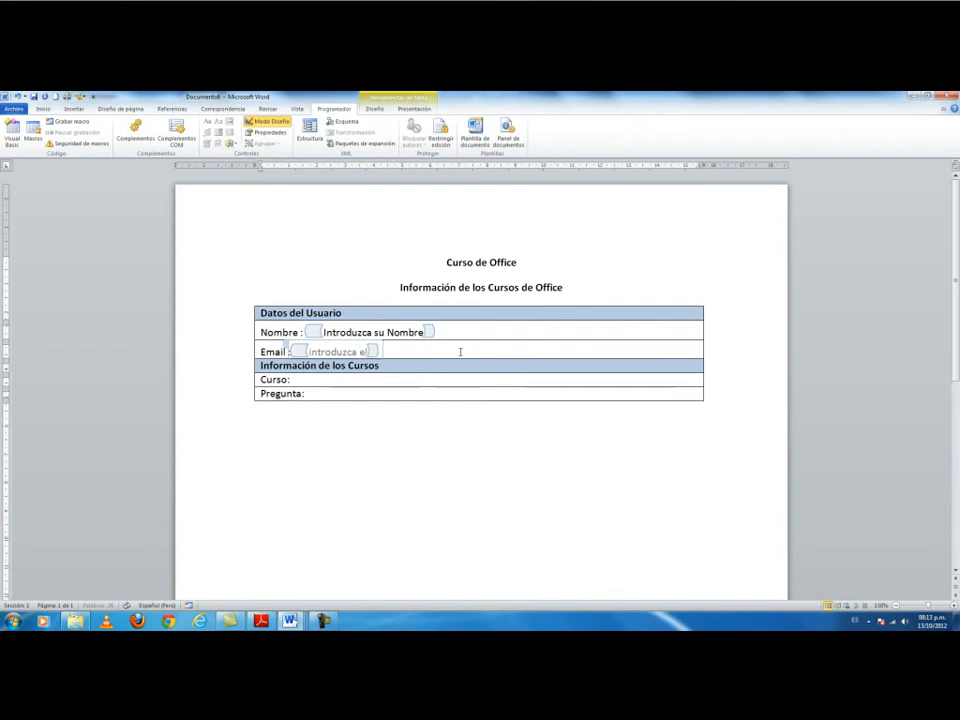
type(" E-mail")
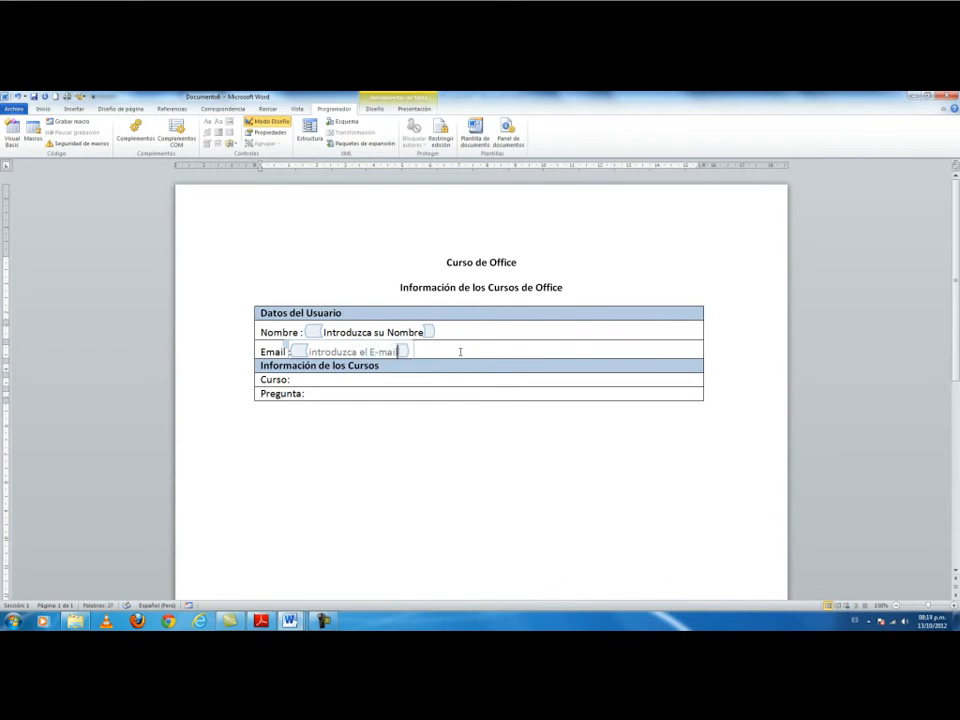
key("Home")
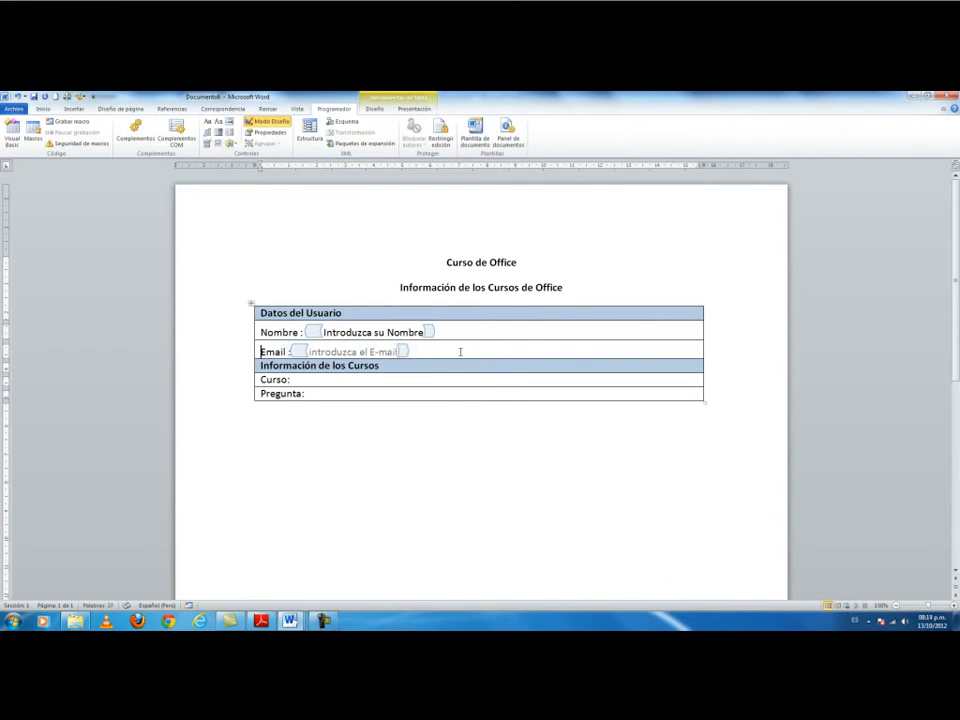
key("Right")
key("Right")
key("Right")
key("Right")
key("Right")
key("Right")
key("Right")
key("Right")
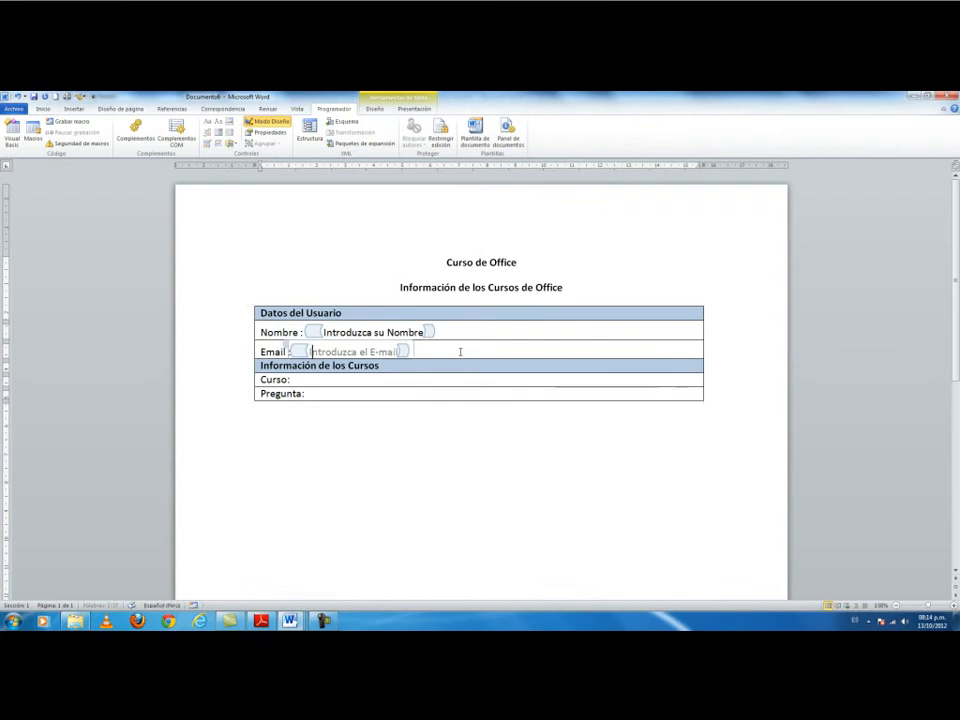
left_click(379, 377)
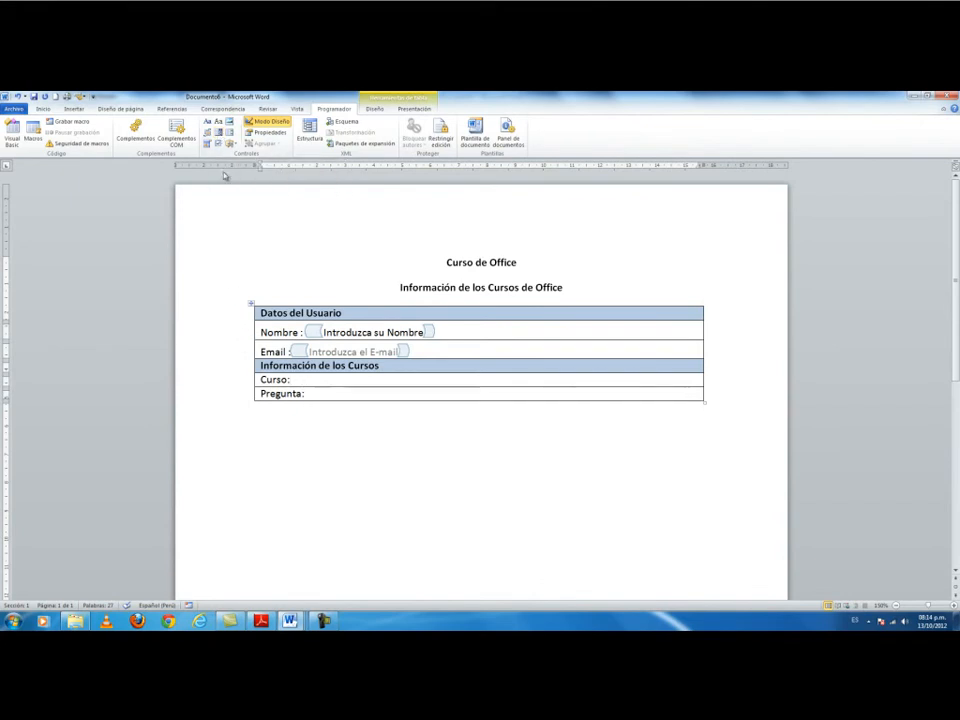
Insert a drop-down control after Curso: and open its Propiedades dialog.
left_click(219, 132)
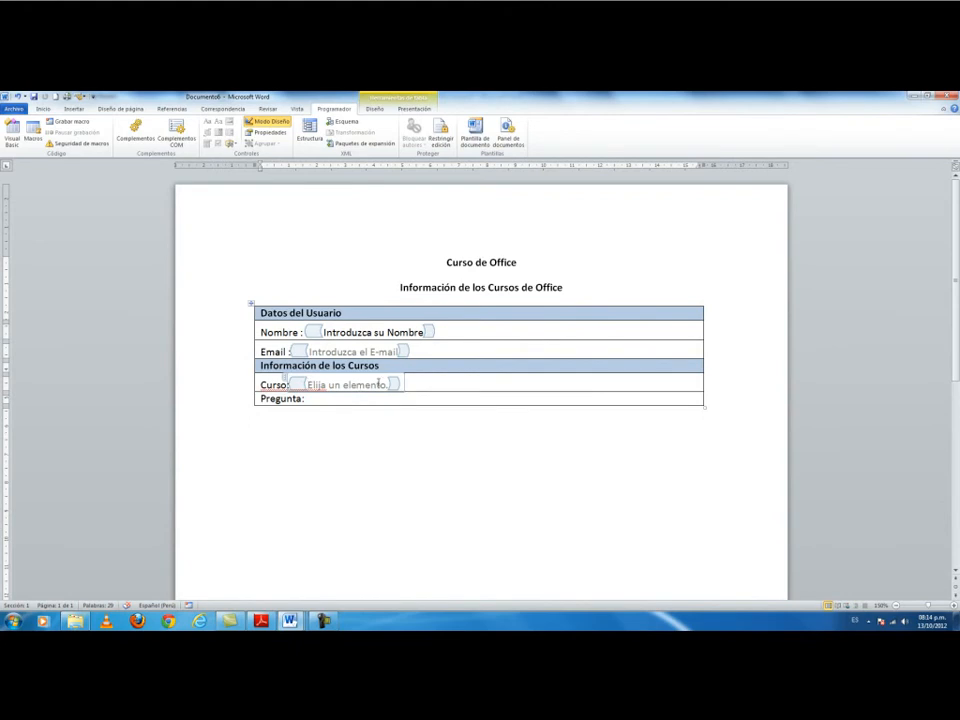
right_click(380, 384)
key("Escape")
left_click(270, 132)
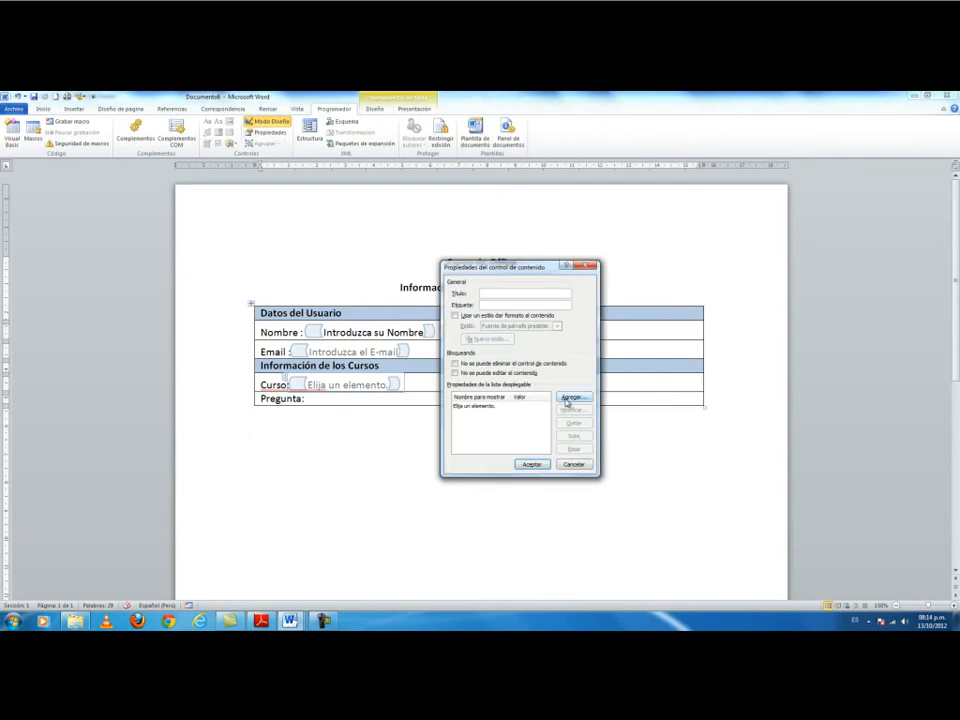
Add Windows, Word and Excel as the Curso drop-down choices and apply the properties.
left_click(567, 399)
type("w")
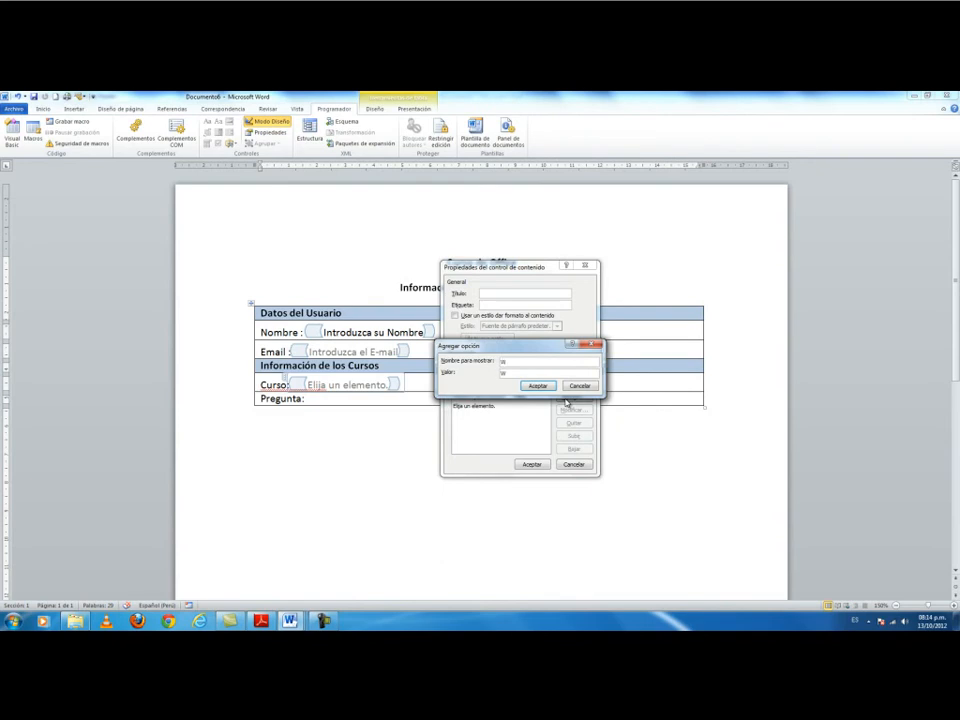
type("indows")
left_click(538, 386)
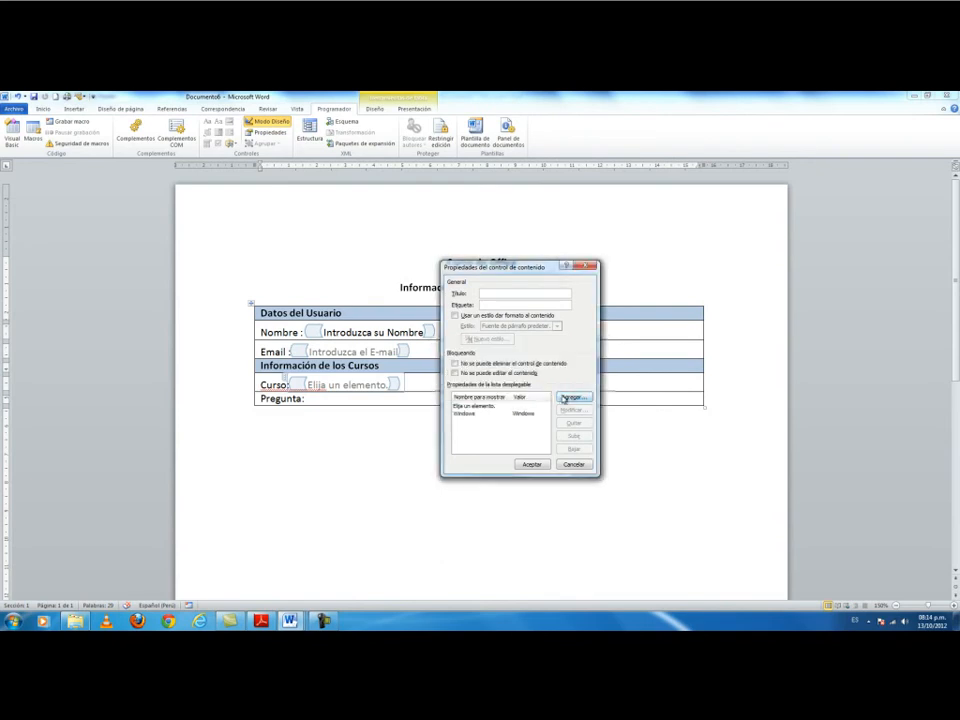
left_click(562, 399)
type("Word")
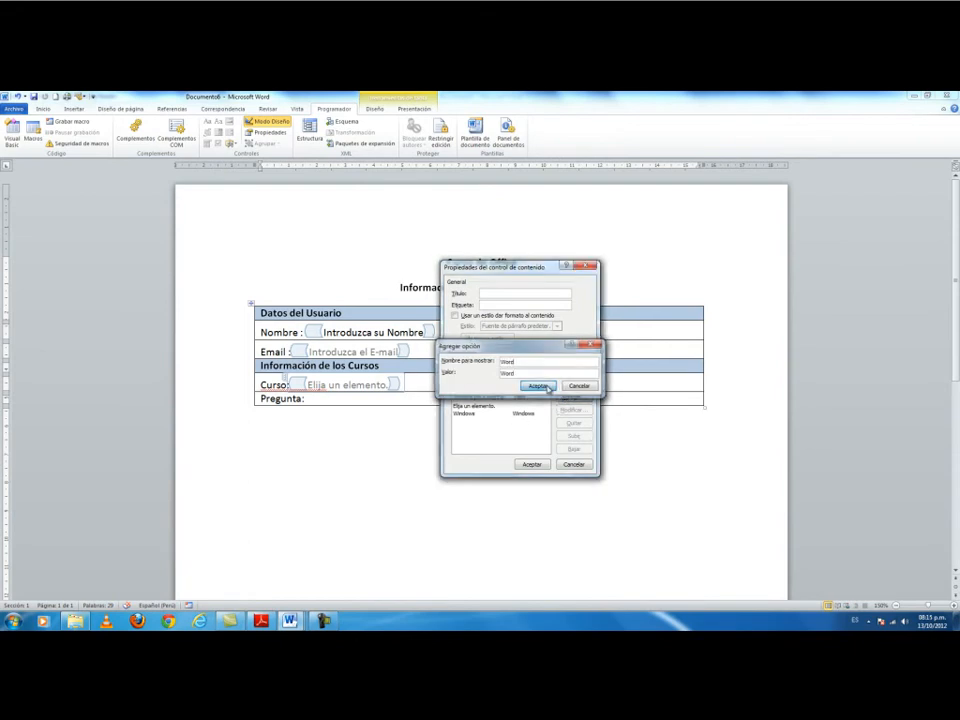
left_click(538, 386)
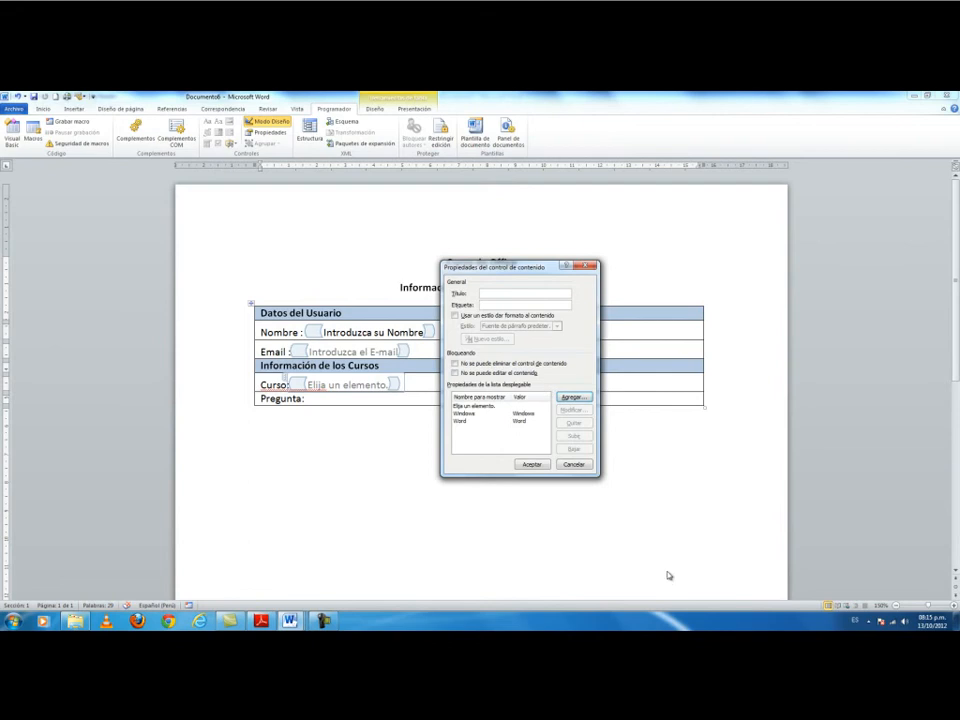
left_click(572, 398)
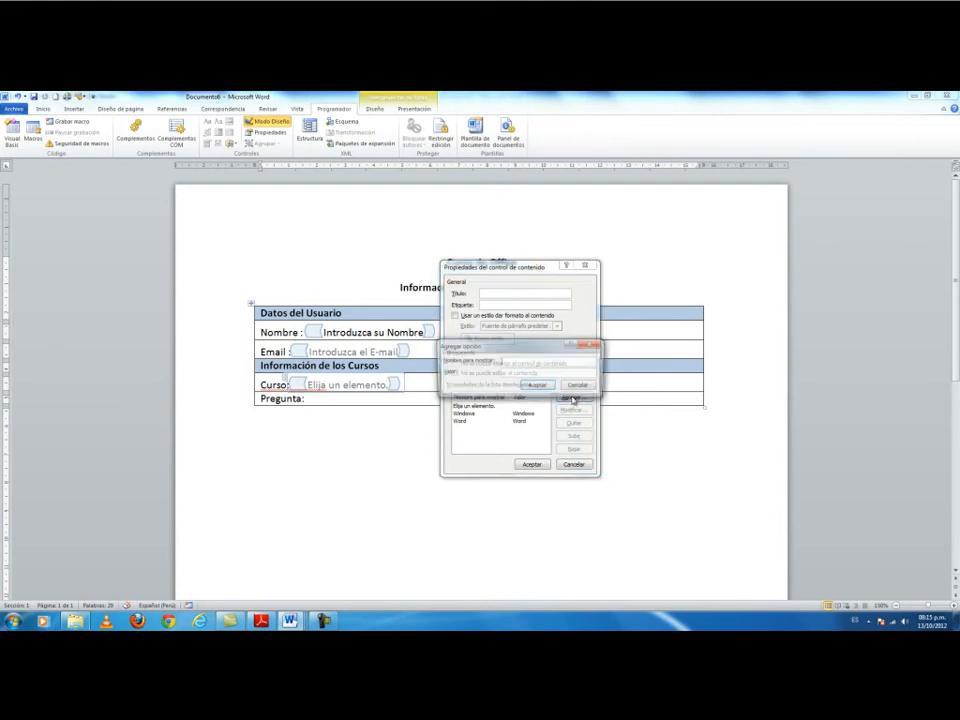
type("Excel")
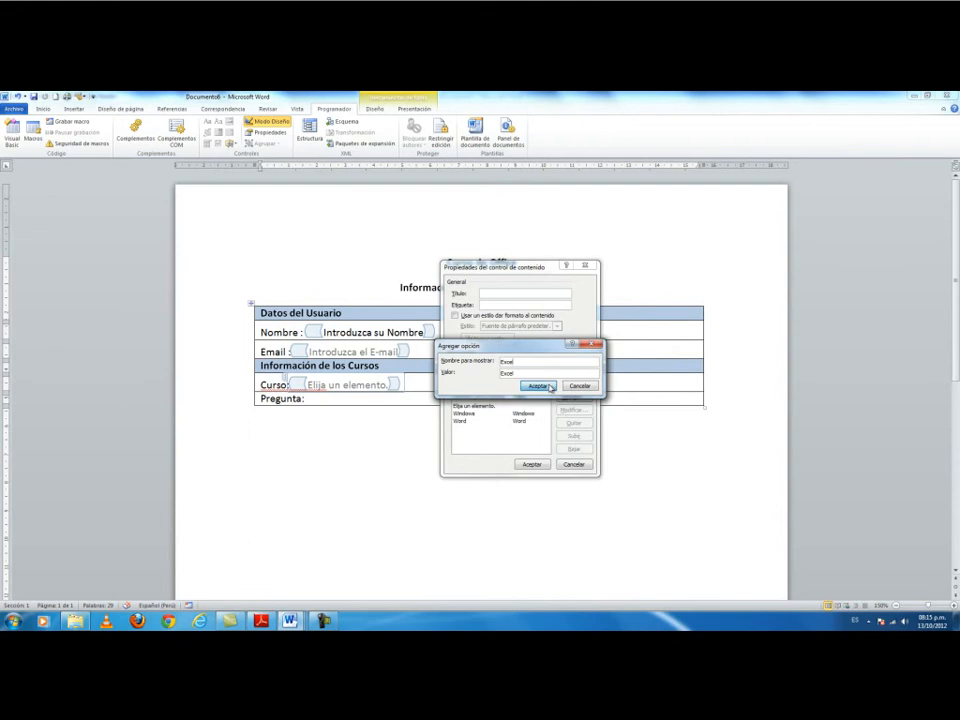
left_click(540, 386)
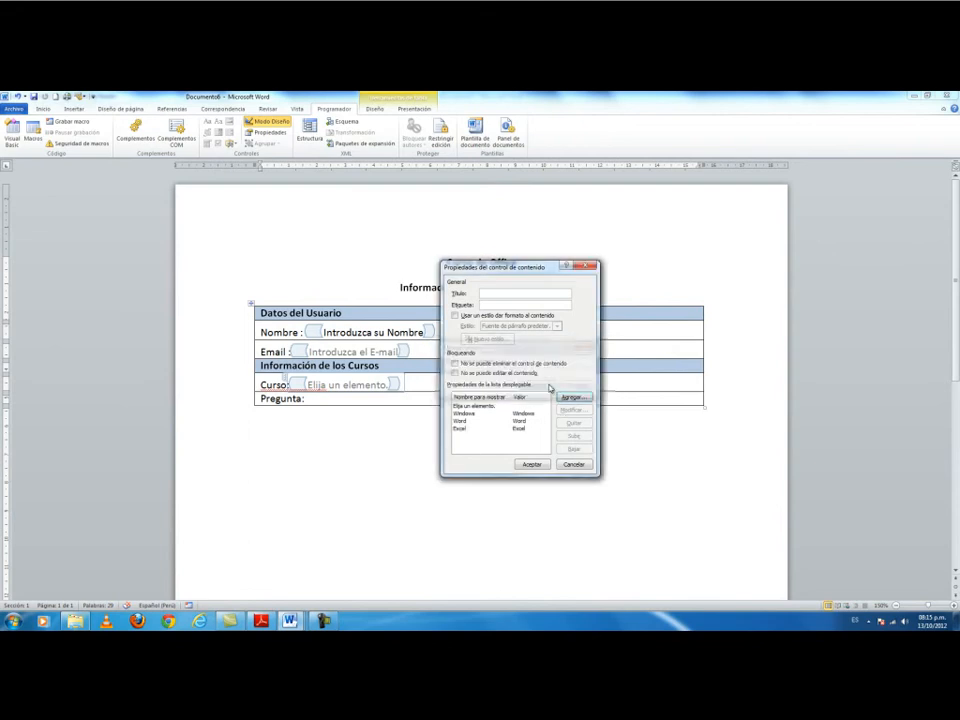
left_click(531, 464)
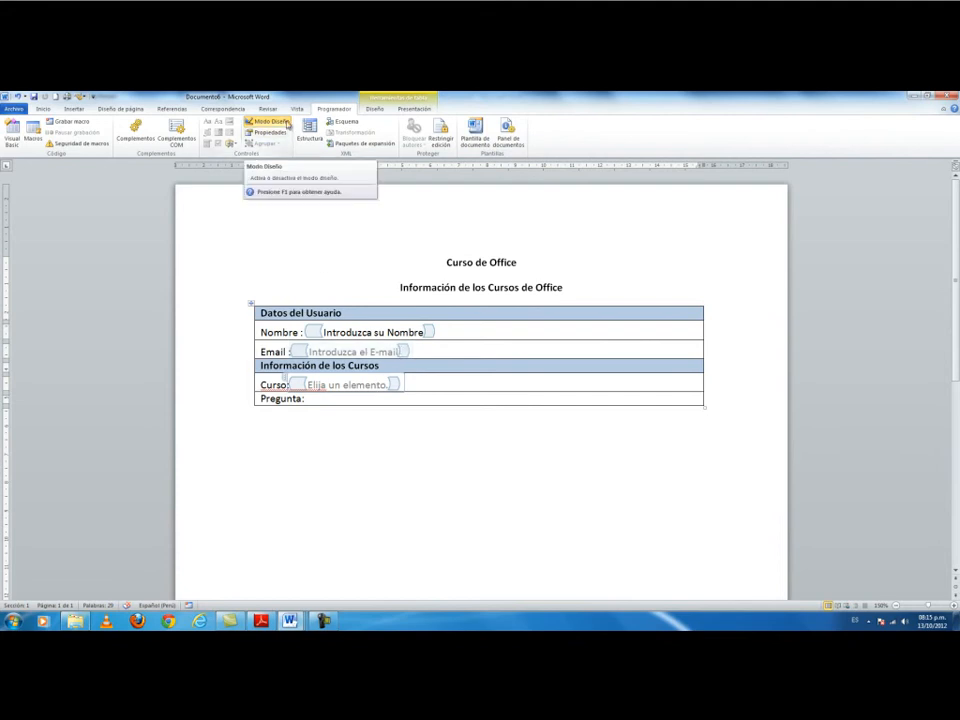
Turn off Modo Diseño and try the Curso list and the Nombre and Email fields.
left_click(284, 122)
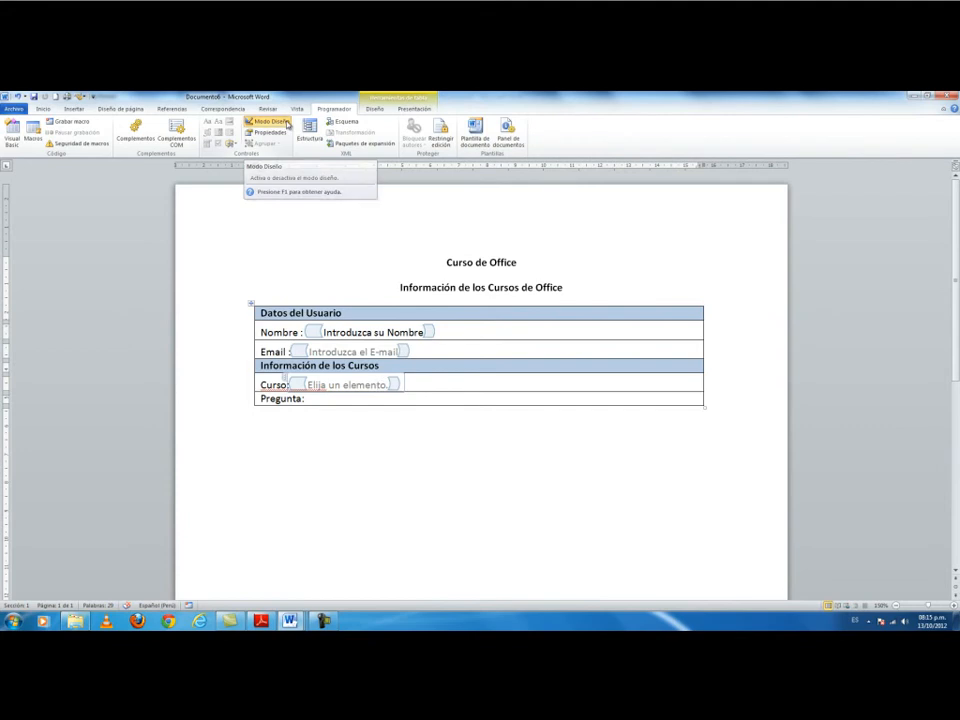
left_click(376, 370)
left_click(376, 370)
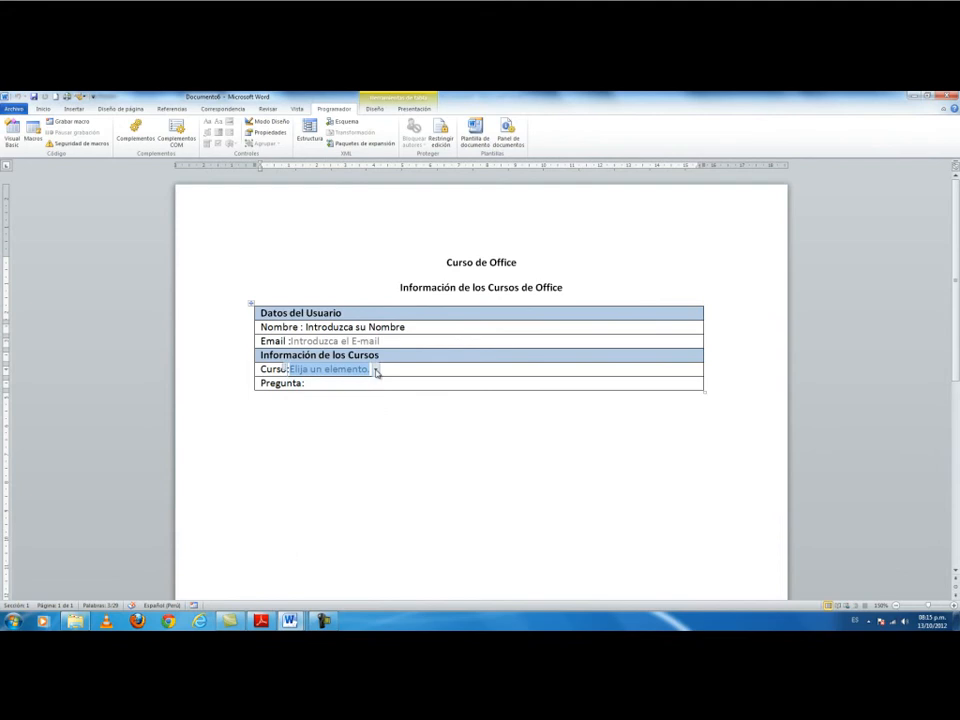
left_click(376, 371)
left_click(356, 341)
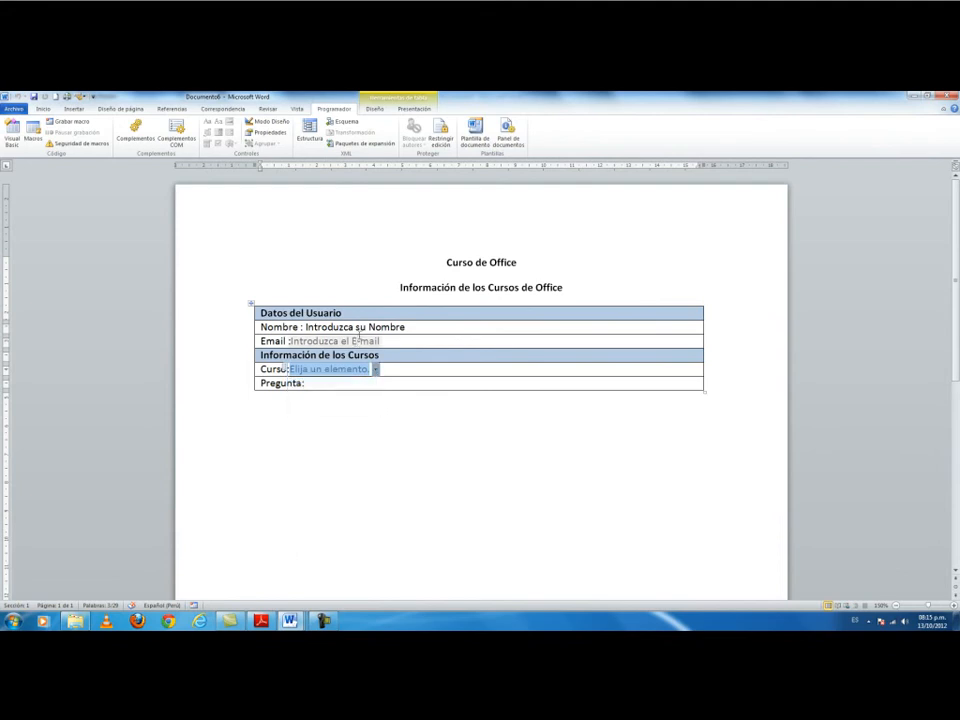
left_click(356, 327)
left_click(362, 342)
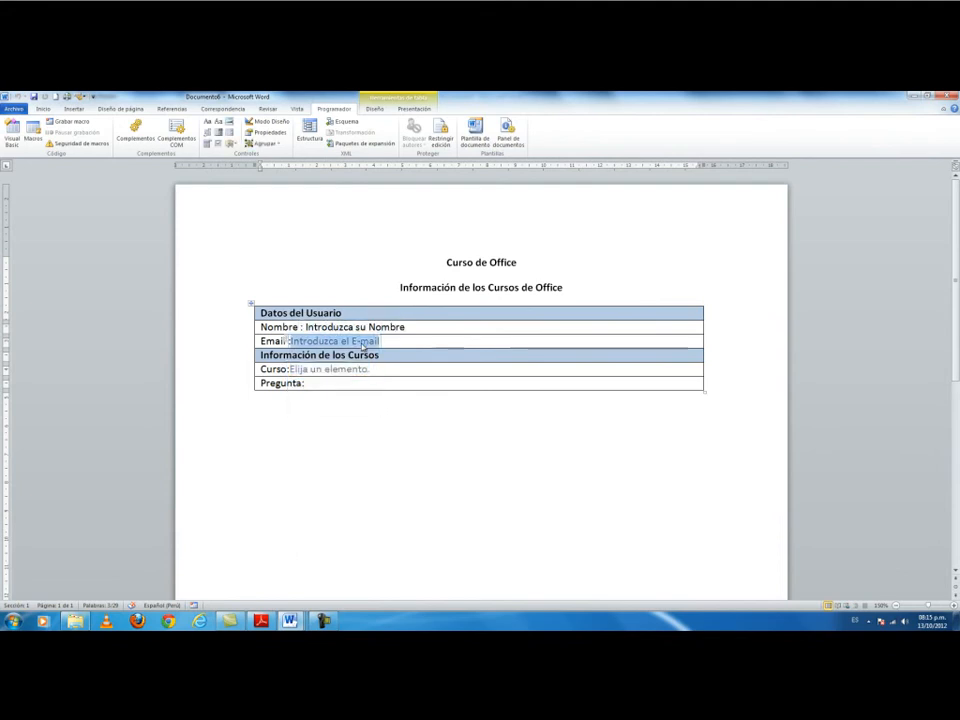
left_click(359, 369)
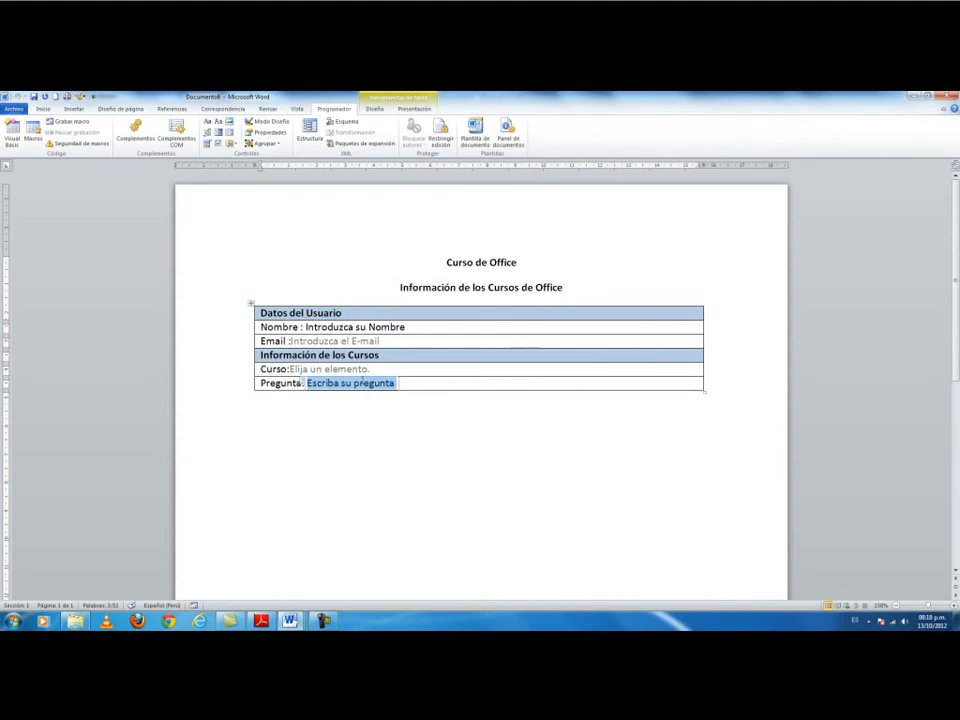
Test the Curso choices again and select the Pregunta field's 'Escriba su pregunta' placeholder.
left_click(286, 368)
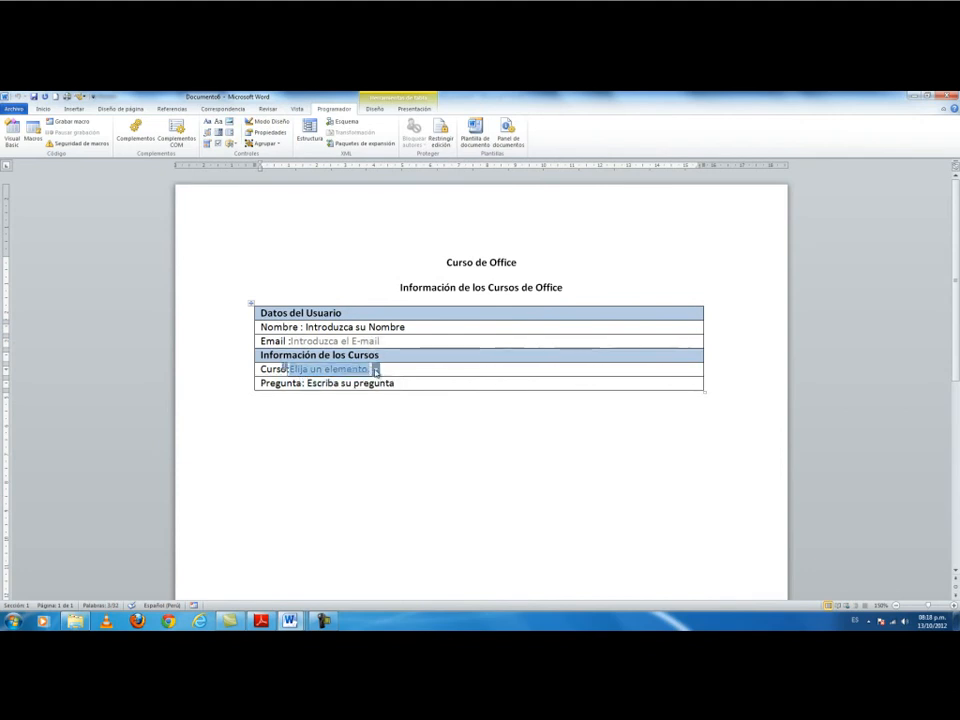
left_click(376, 369)
left_click(376, 369)
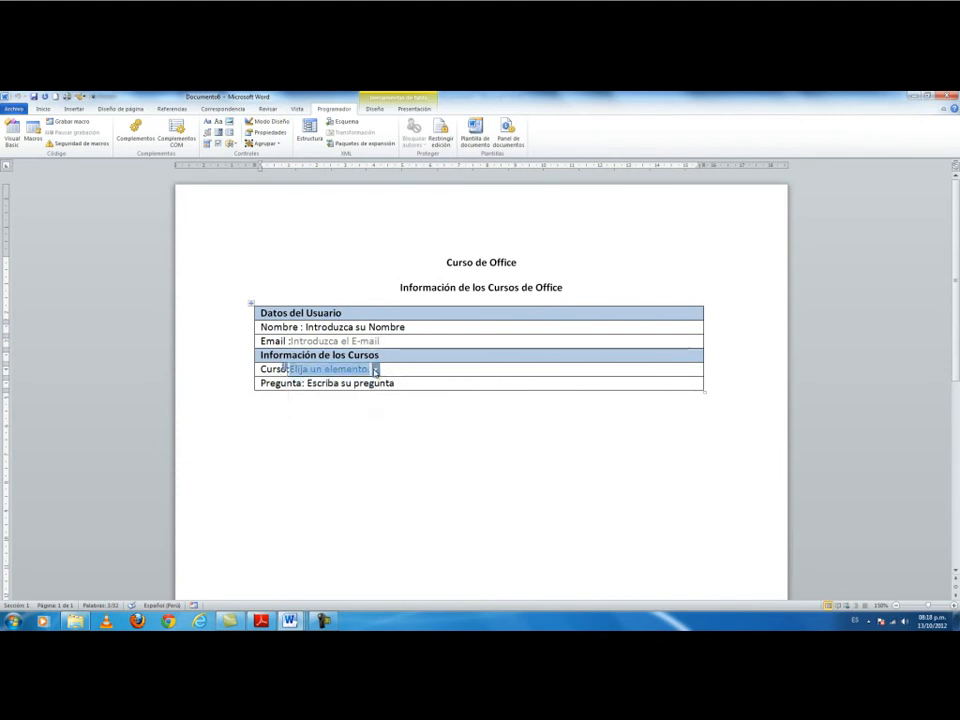
left_click(376, 369)
left_click(411, 377)
left_click(410, 383)
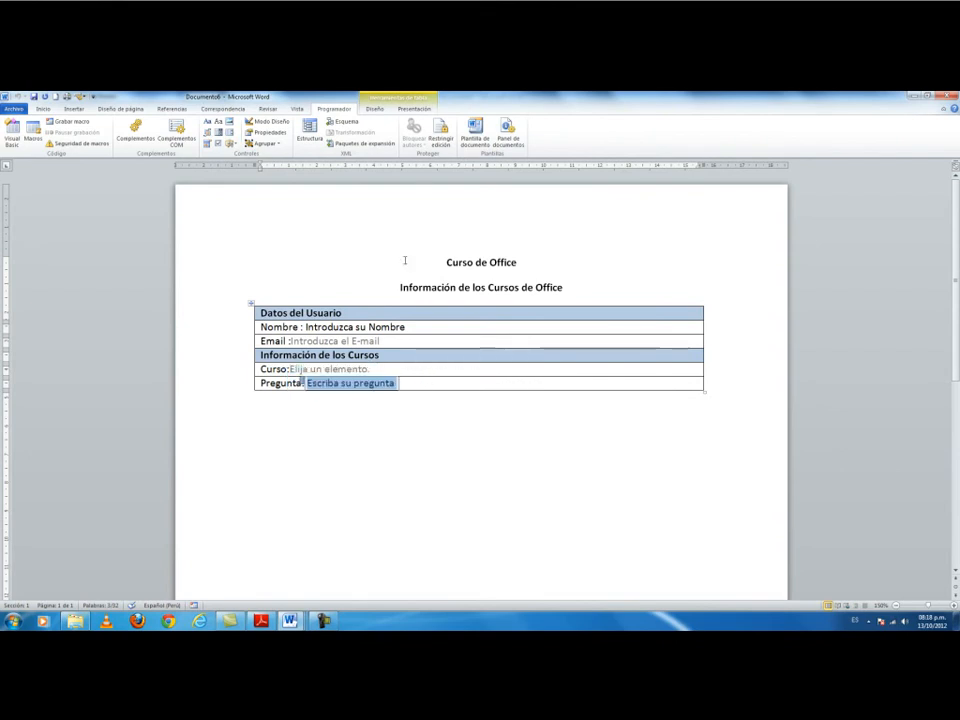
Switch Modo Diseño back on and retype the capital N of the Nombre label.
left_click(270, 127)
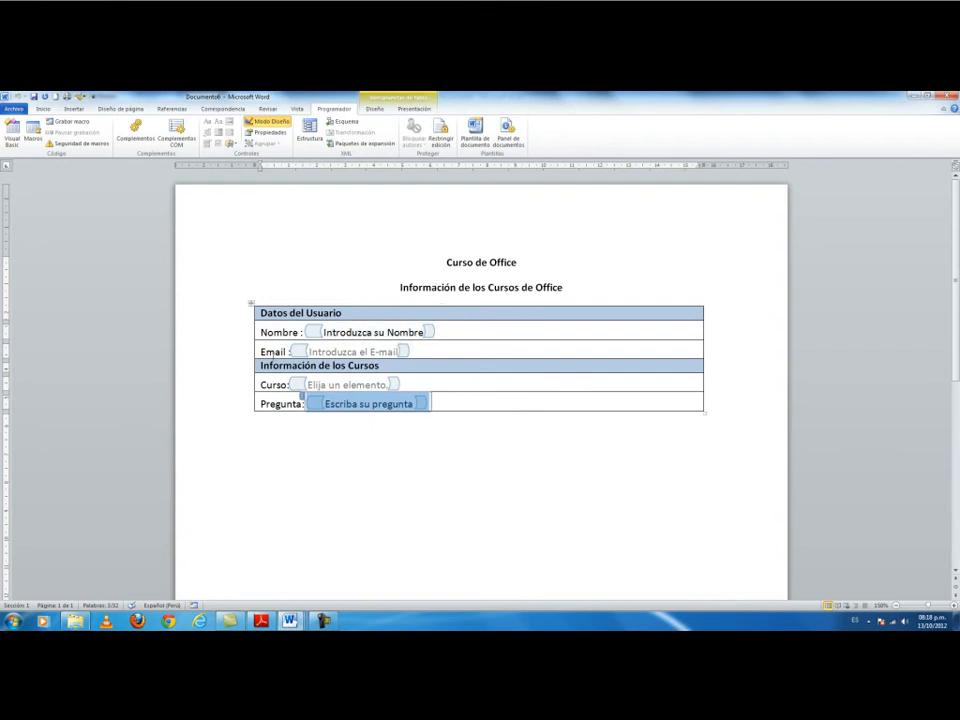
left_click(265, 333)
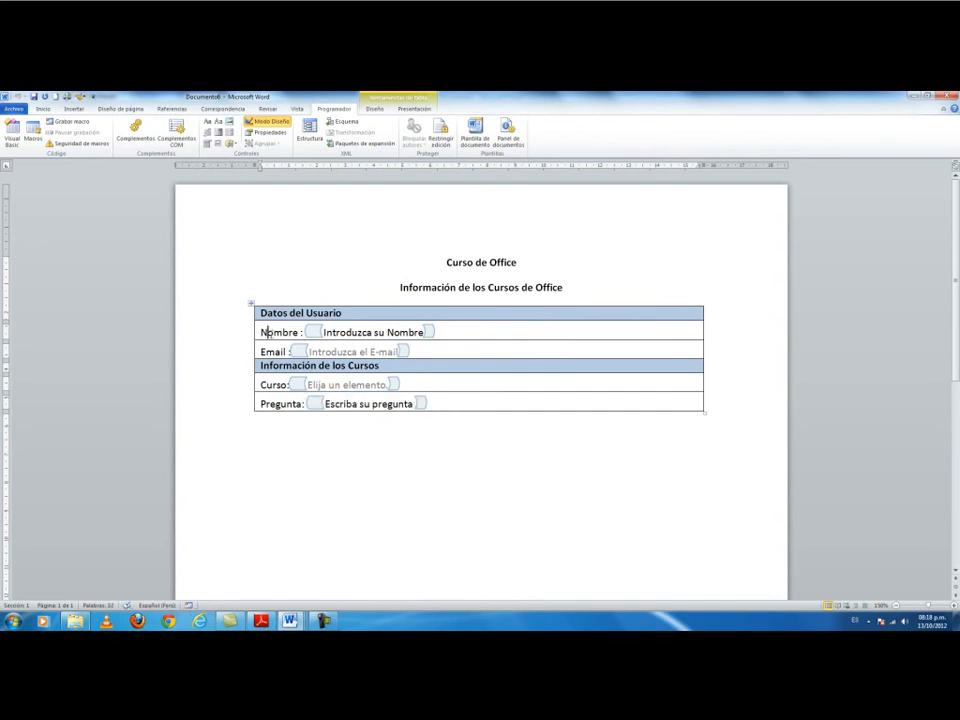
key("BackSpace")
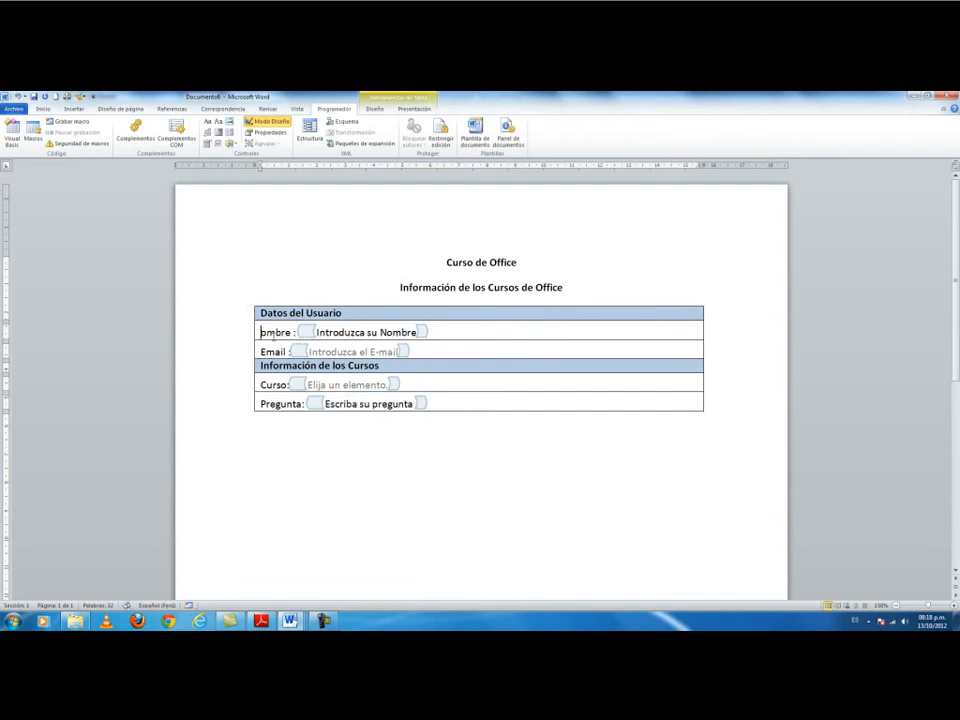
type("N")
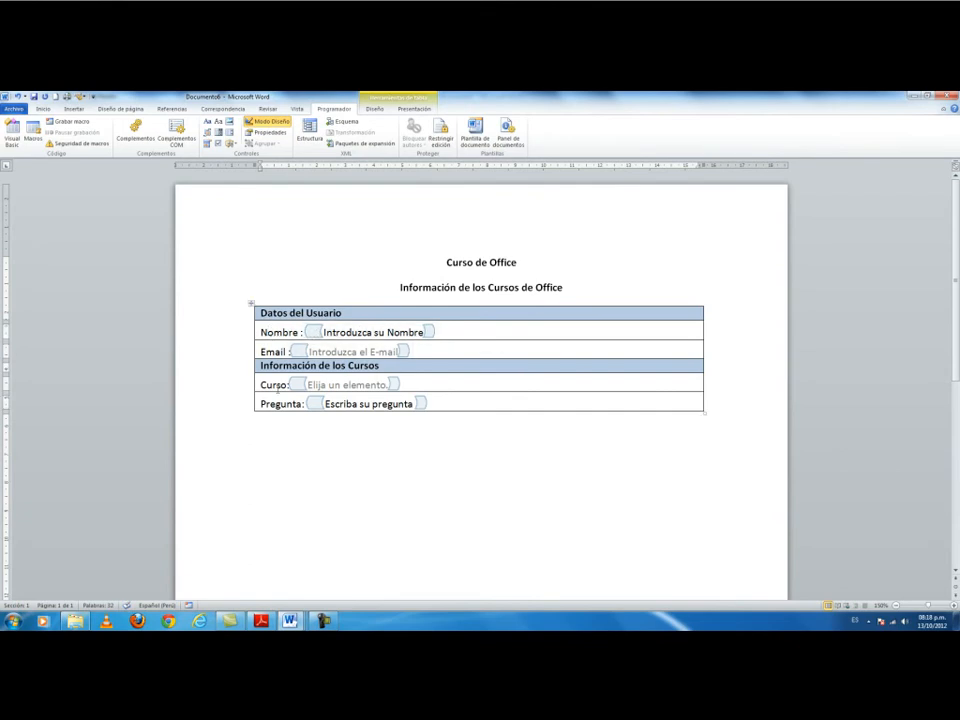
Open the Restringir edición pane for the form.
left_click(422, 287)
left_click(512, 262)
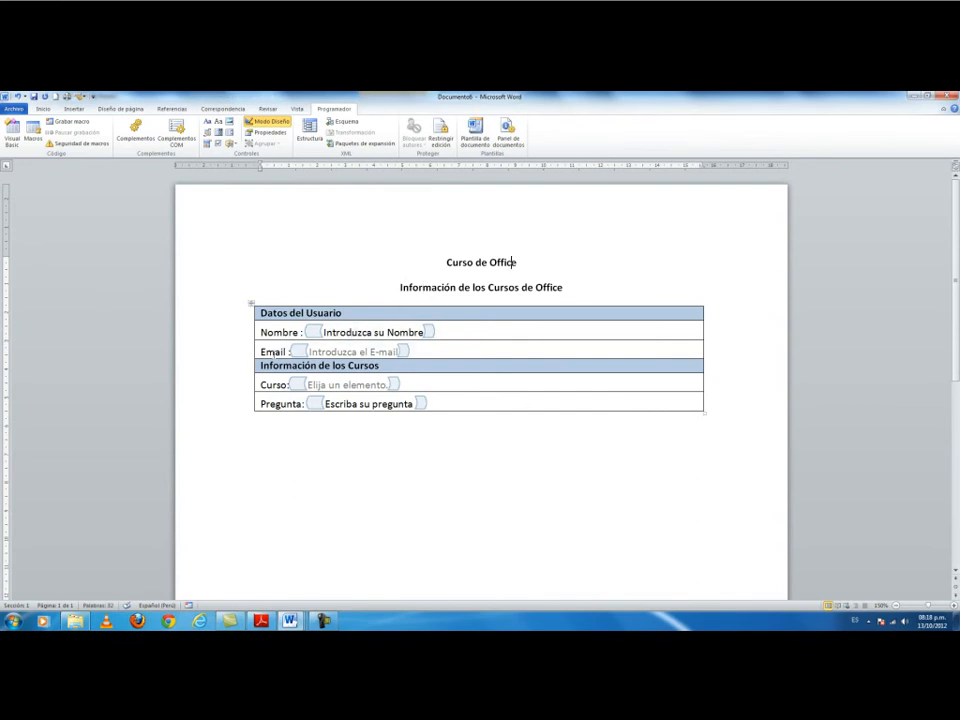
left_click(274, 352)
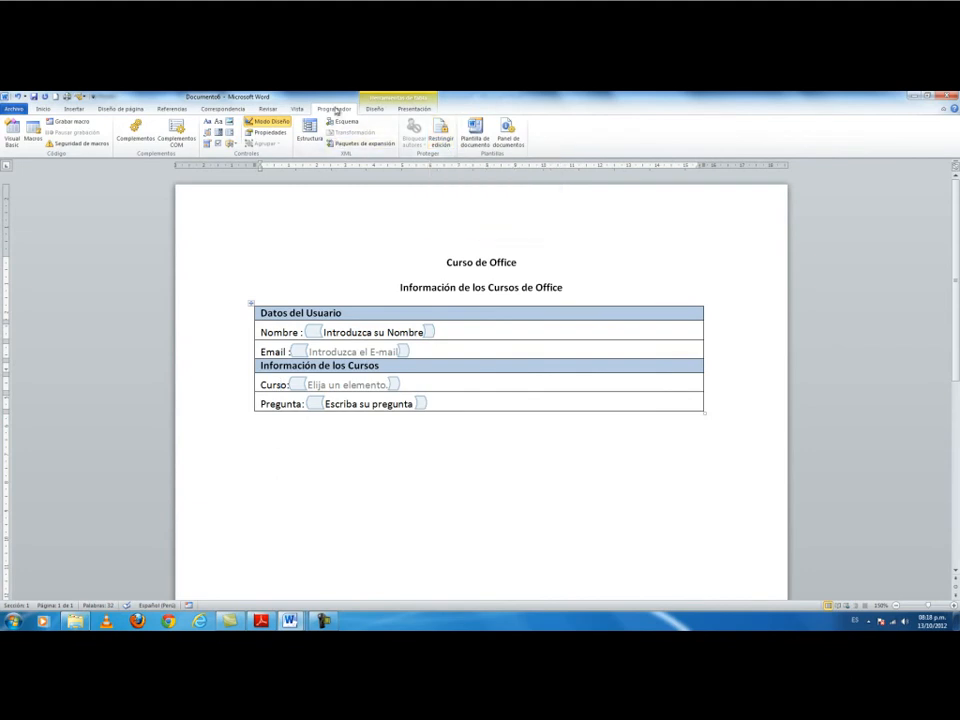
left_click(441, 133)
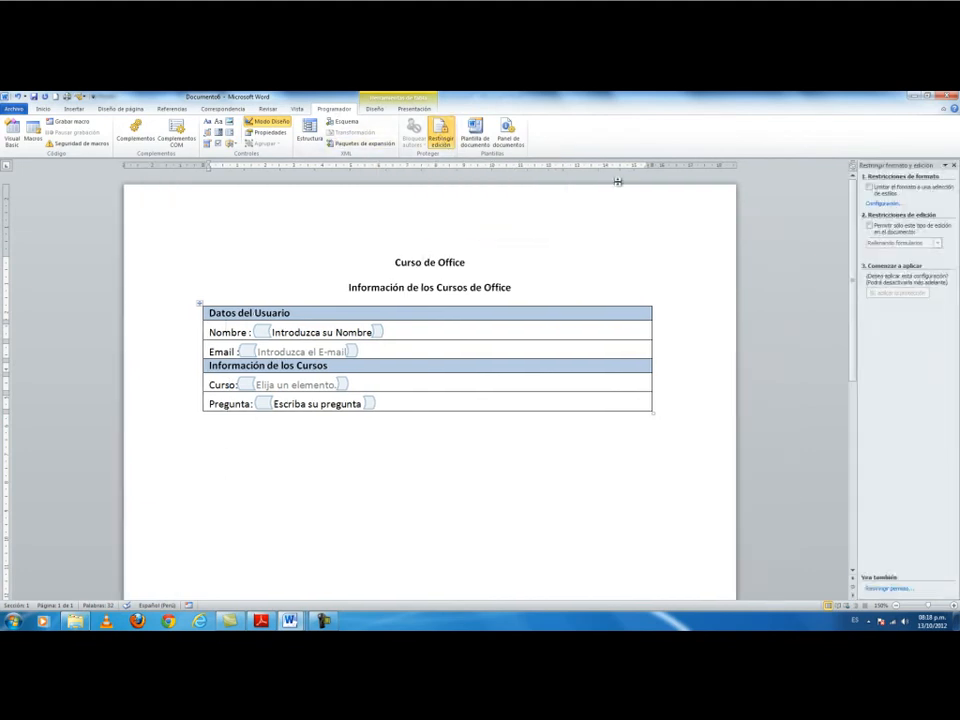
Limit editing to Rellenando formularios only and turn Modo Diseño off.
left_click(869, 227)
left_click(908, 243)
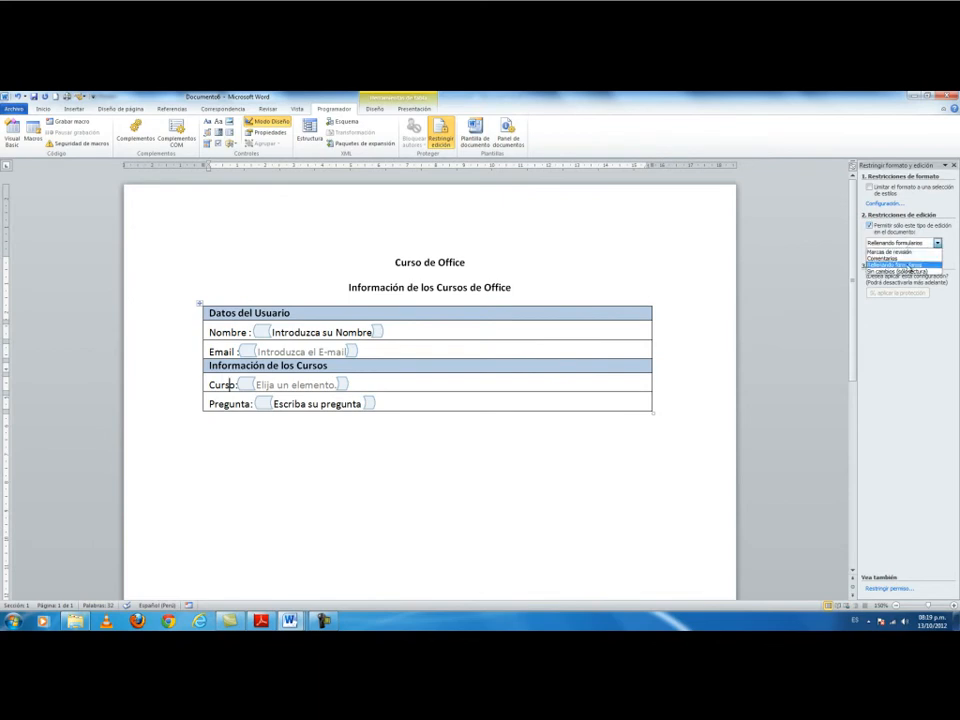
left_click(909, 265)
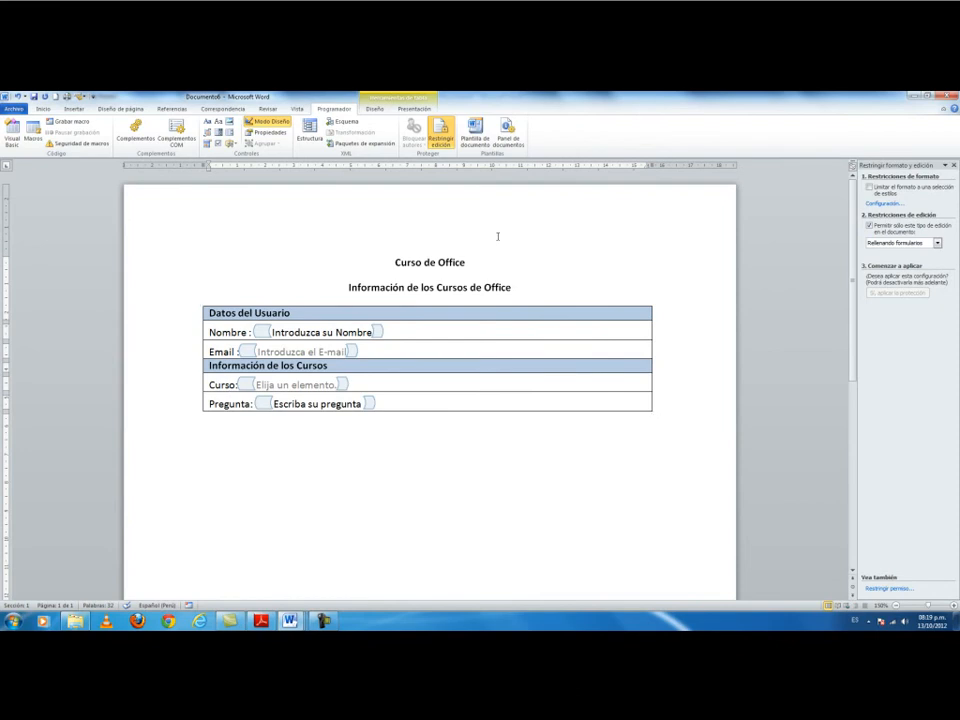
left_click(279, 124)
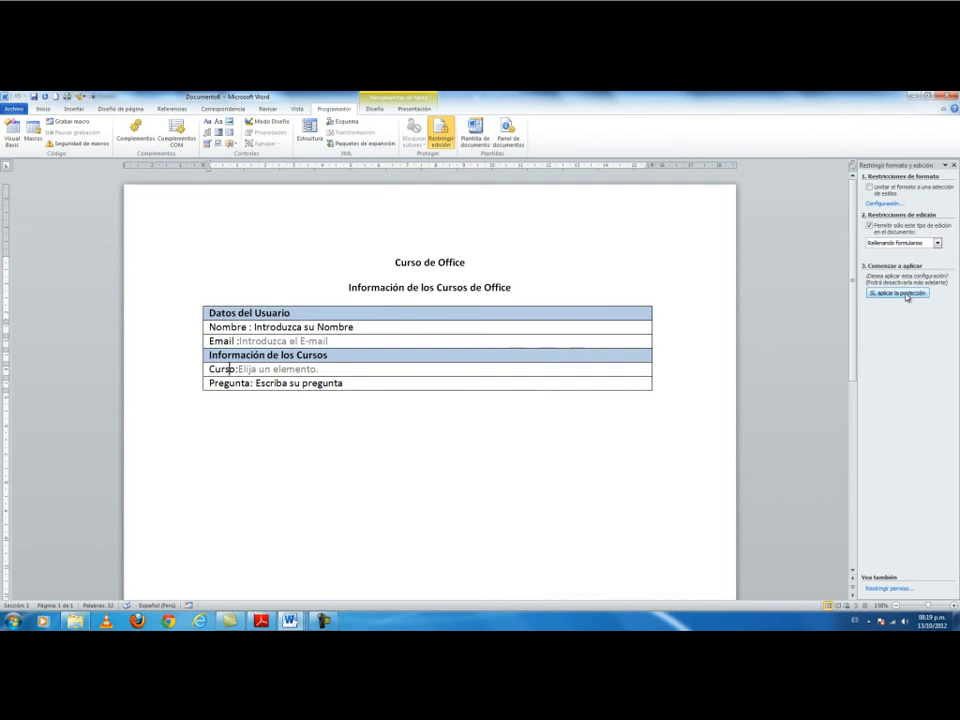
Apply the form-filling protection, confirming it with a password.
left_click(898, 293)
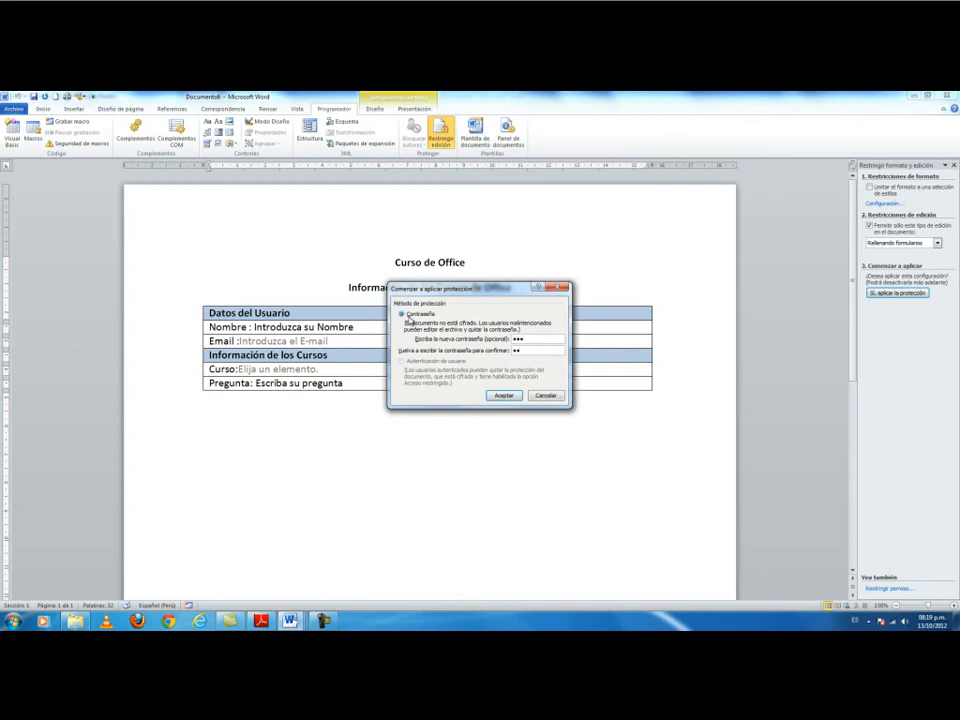
left_click(510, 396)
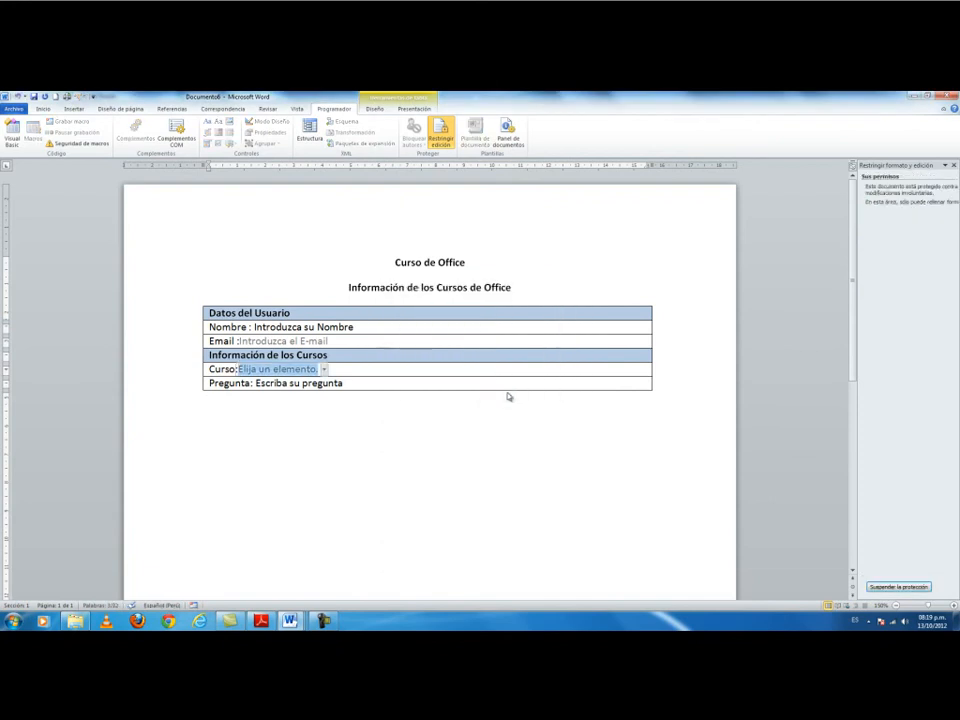
Test the protected form by moving between the Pregunta, Curso, Nombre and Email fields.
key("Tab")
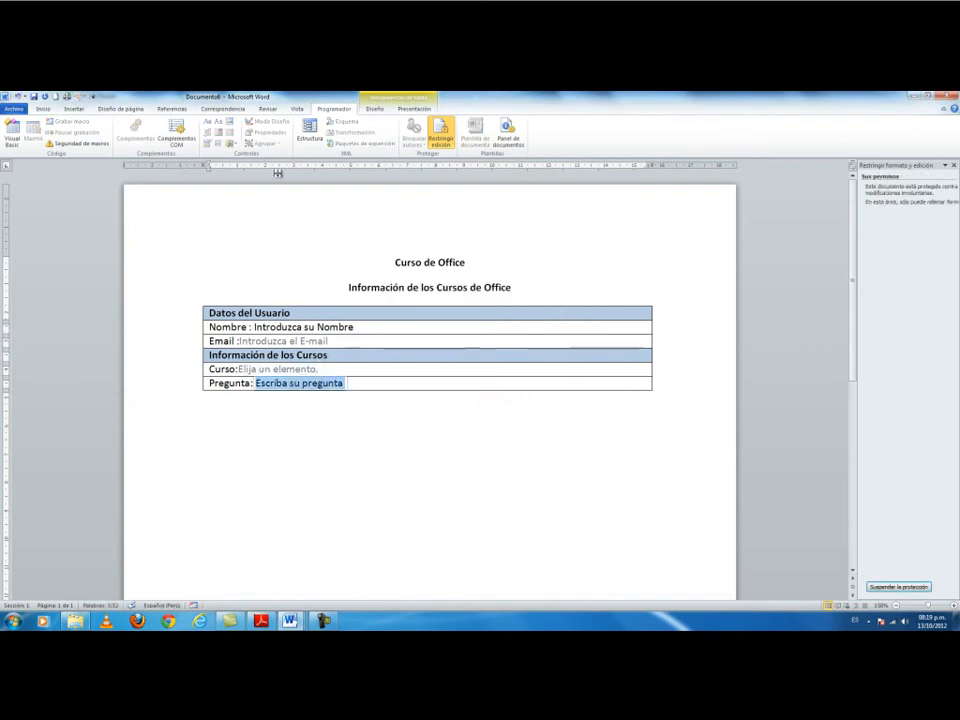
left_click(313, 367)
left_click(311, 367)
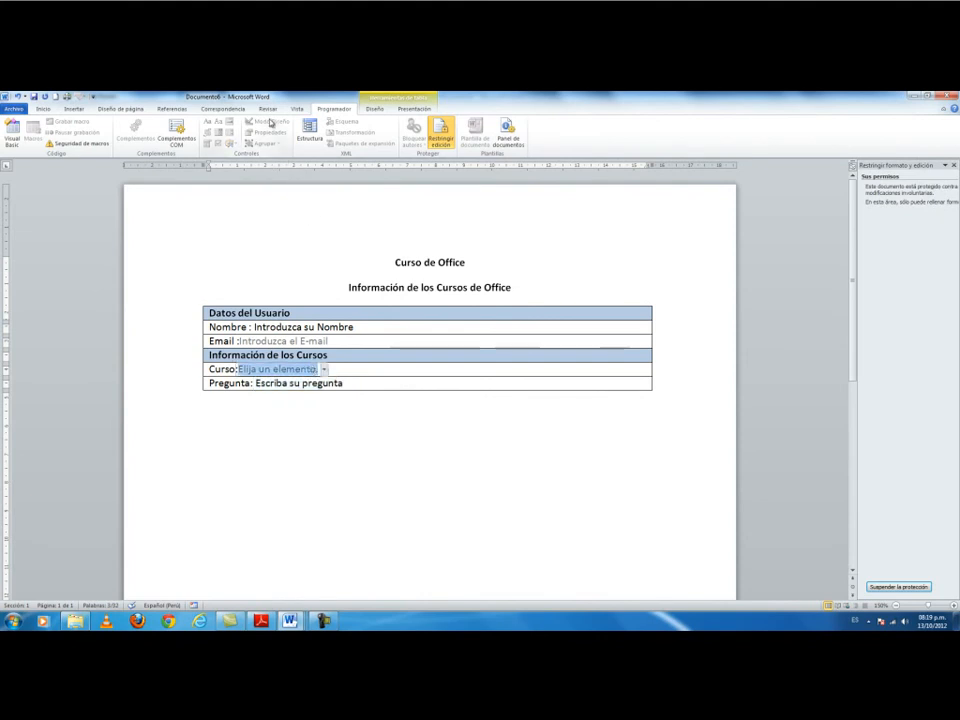
left_click(300, 327)
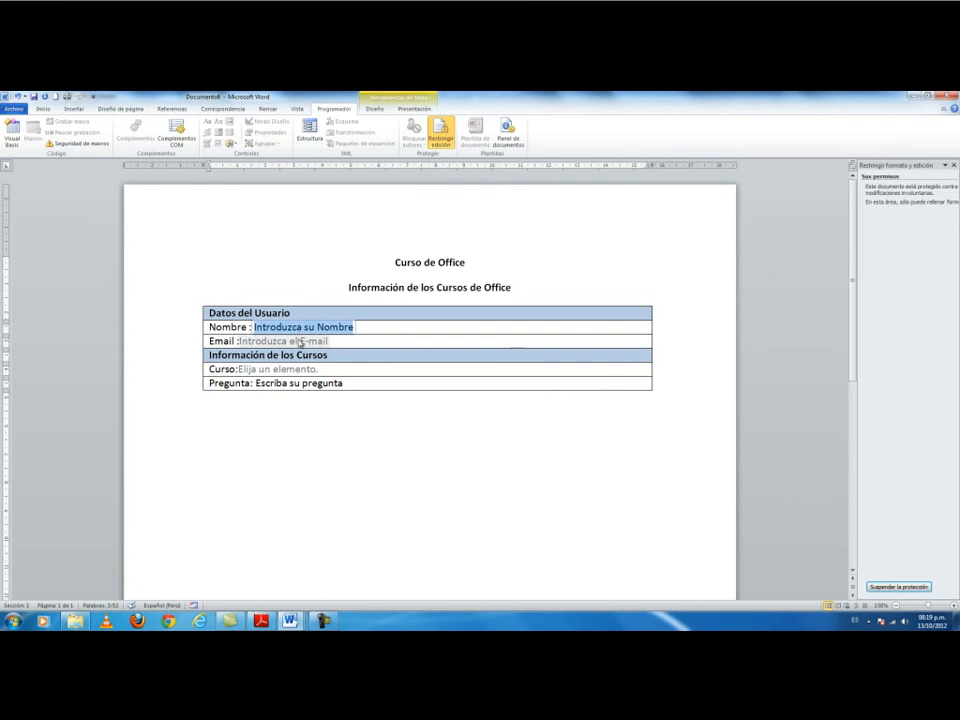
left_click(300, 342)
left_click(279, 369)
left_click(300, 383)
left_click(290, 369)
Fill a sample full name into the Nombre field, correcting the last letter.
left_click(281, 328)
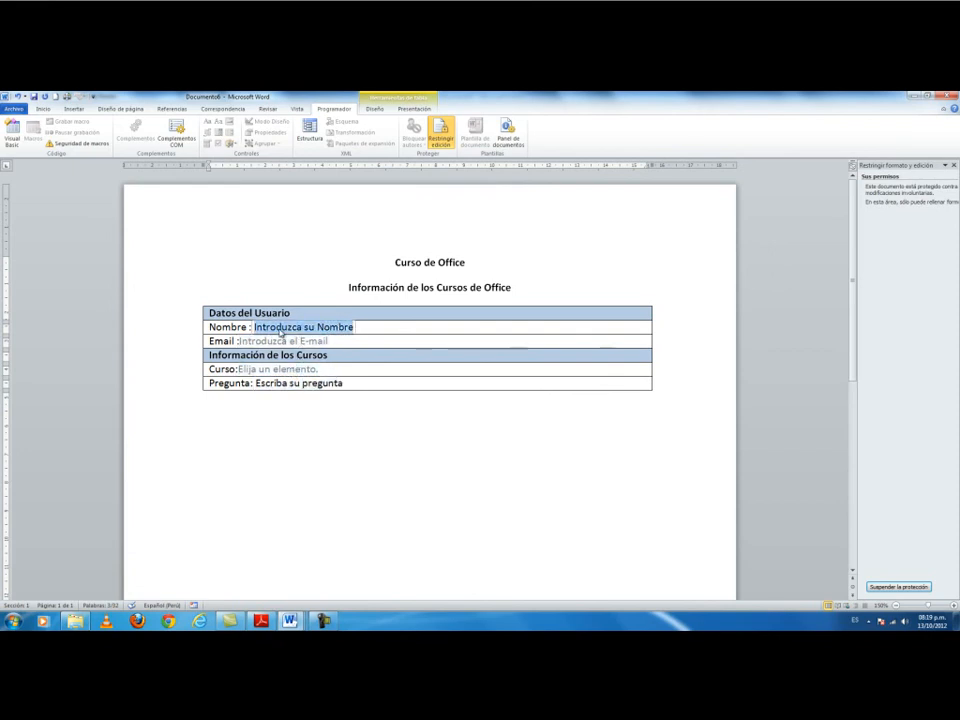
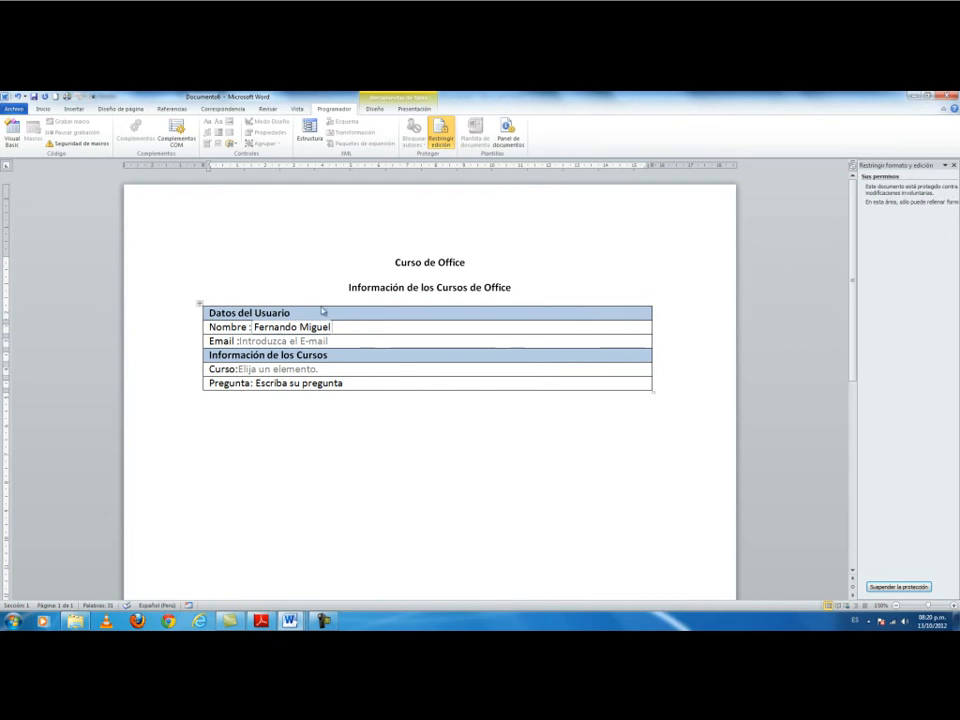
Confirm the title is not editable, then cycle fields with Tab and Shift+Tab to Email.
left_click(360, 287)
left_click(218, 331)
key("Tab")
key("Tab")
key("Tab")
key("Tab")
key("shift+Tab")
left_click(222, 340)
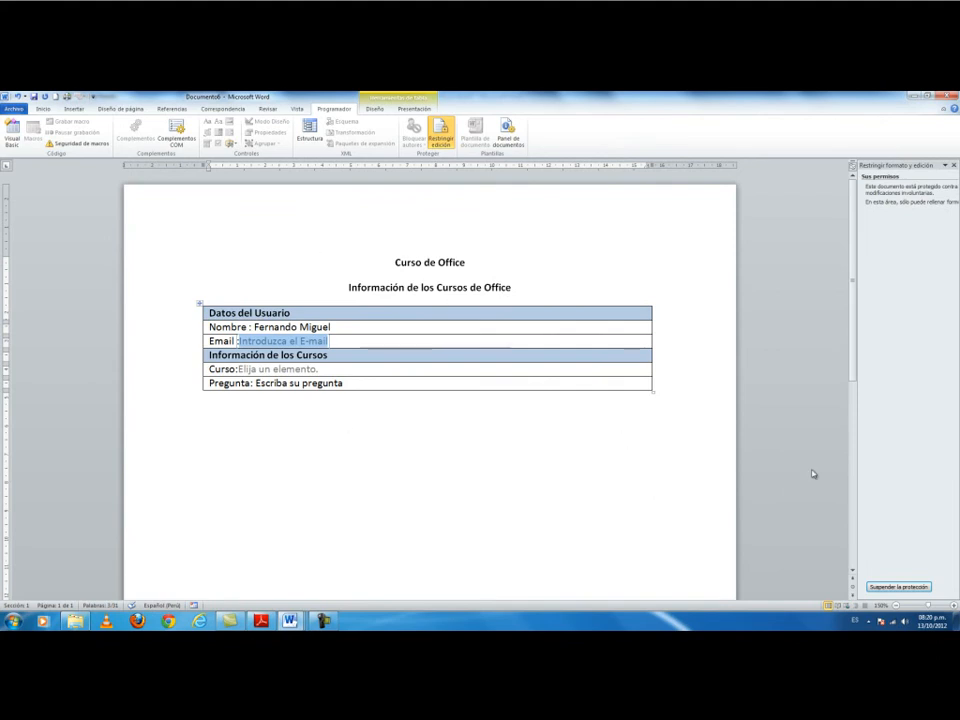
Suspend the form protection and confirm it with the password.
left_click(889, 587)
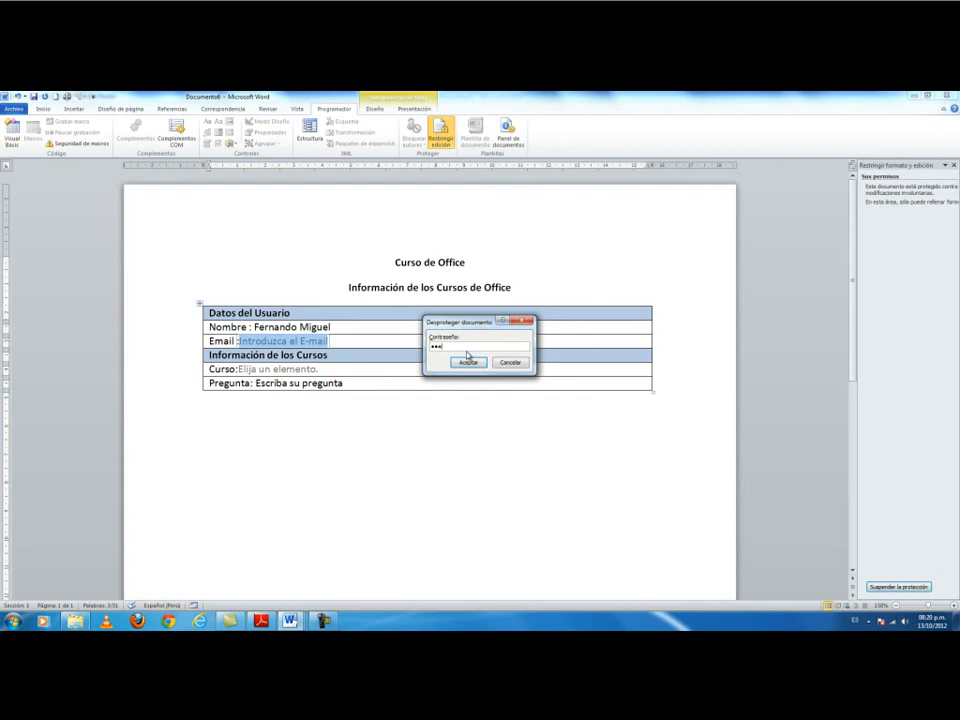
left_click(467, 361)
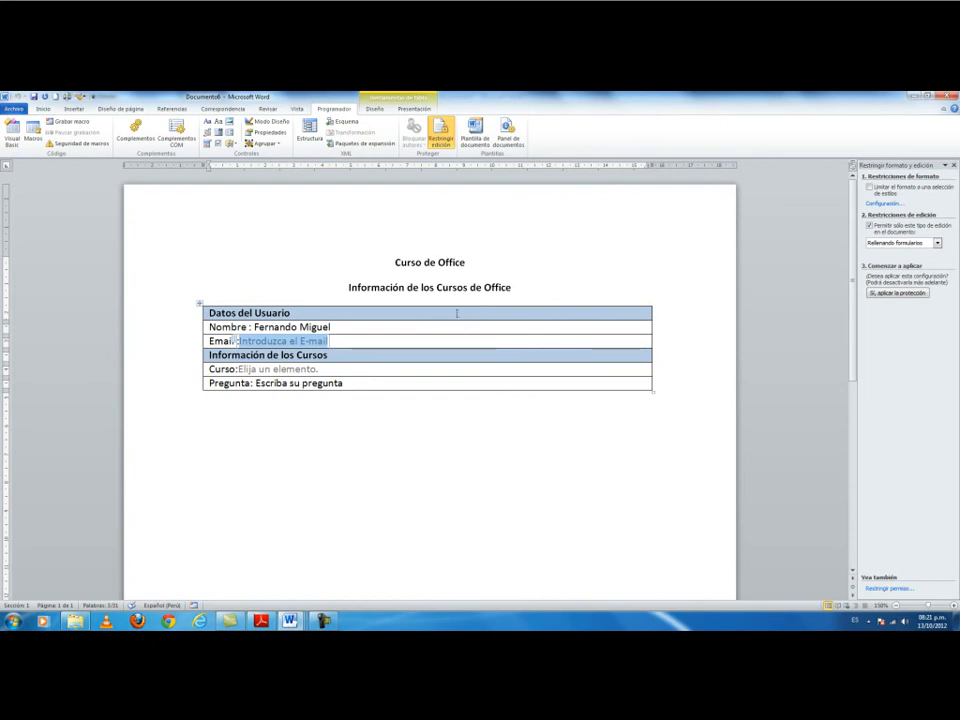
Save the form as a Plantilla de Word named 'Formulario para el Curso de Office'.
left_click(13, 108)
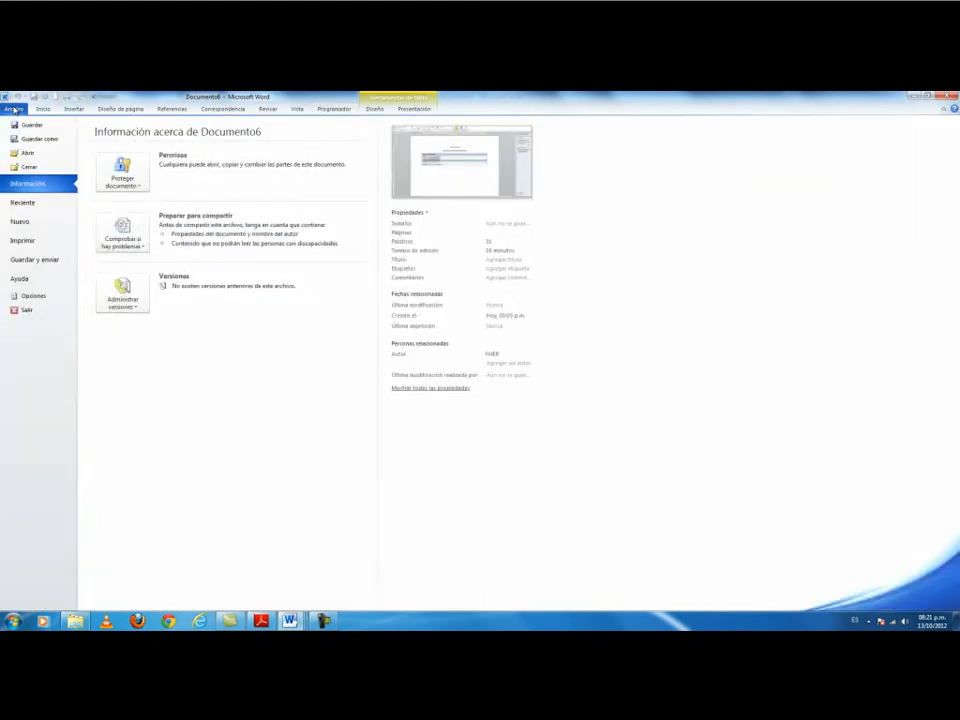
left_click(36, 137)
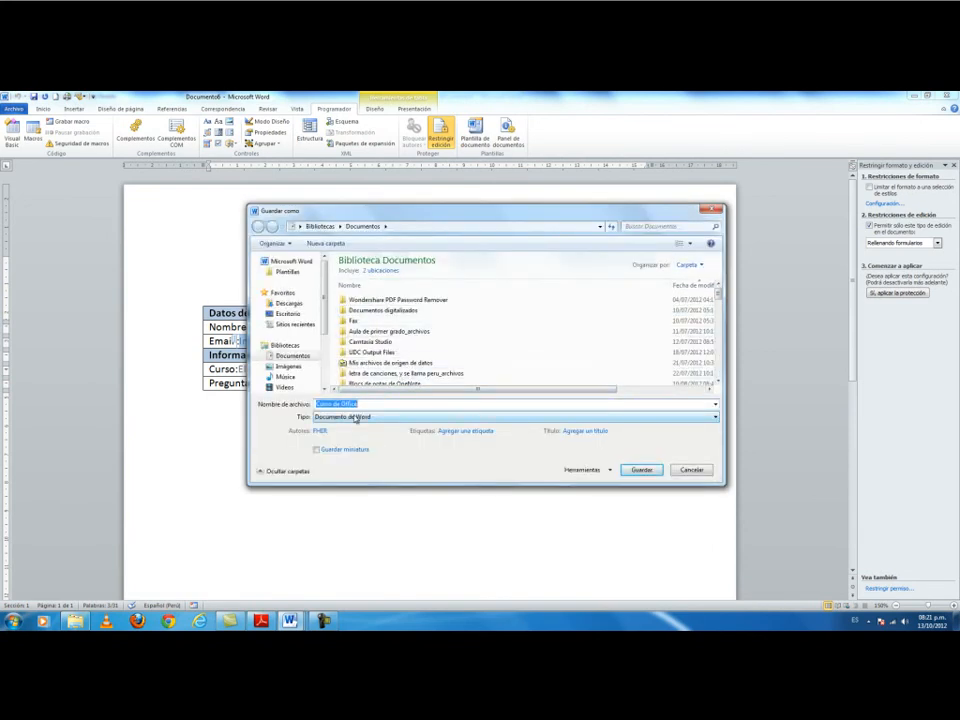
left_click(355, 418)
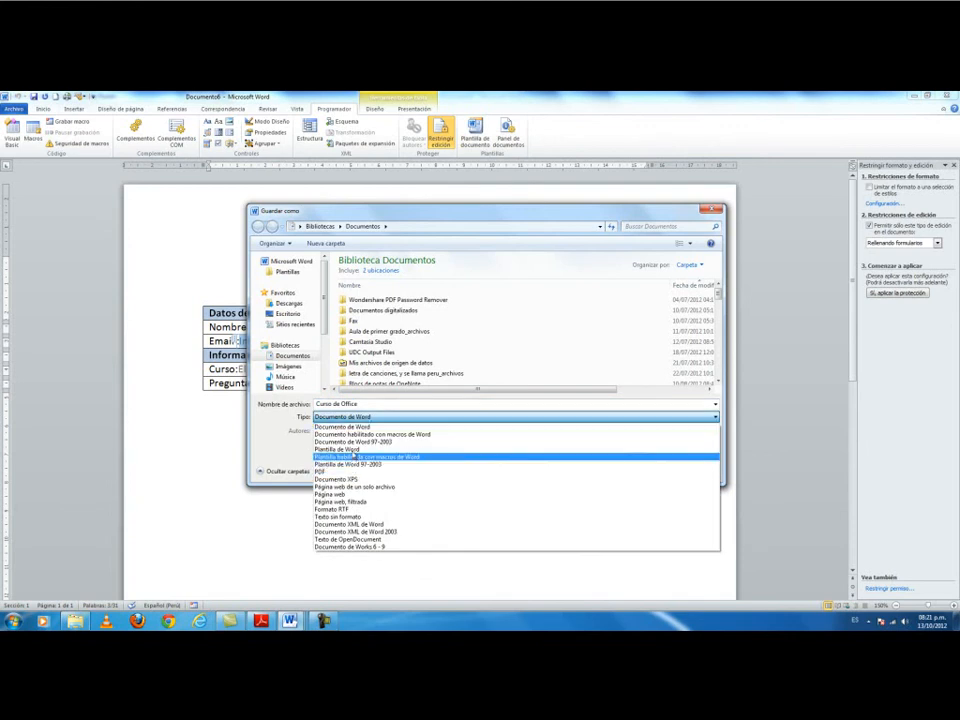
left_click(350, 449)
left_click(369, 405)
key("Home")
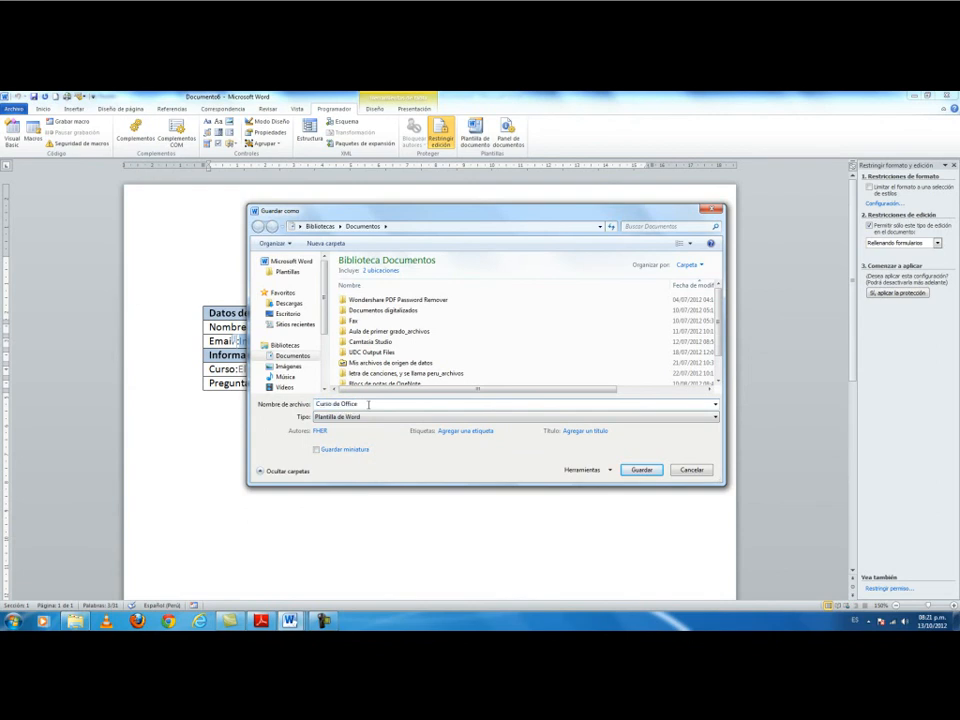
type("Formulario para el")
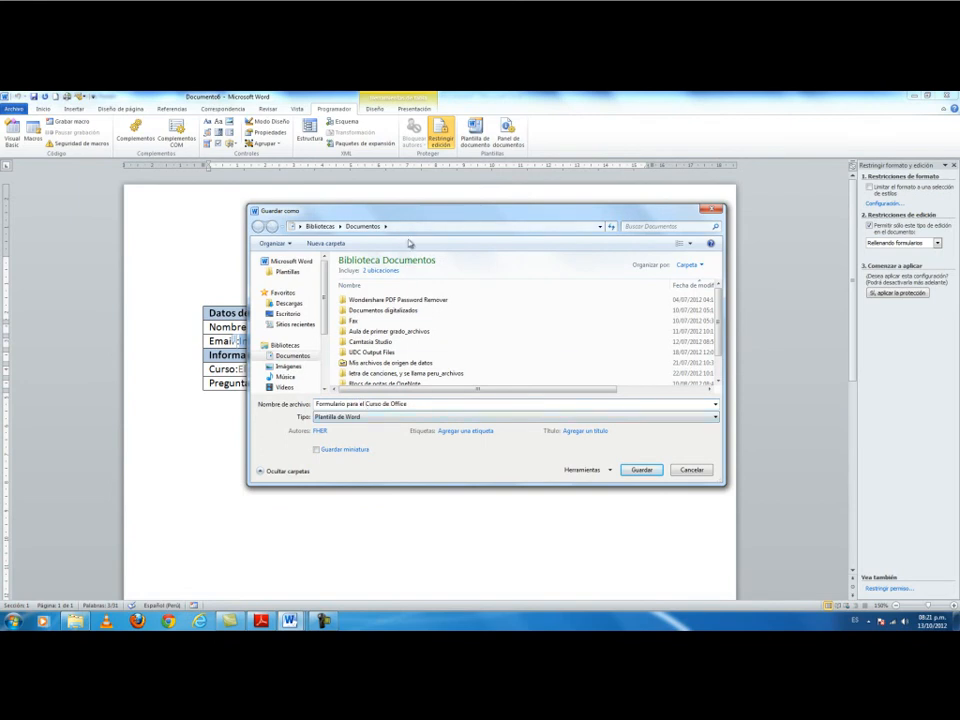
left_click(657, 471)
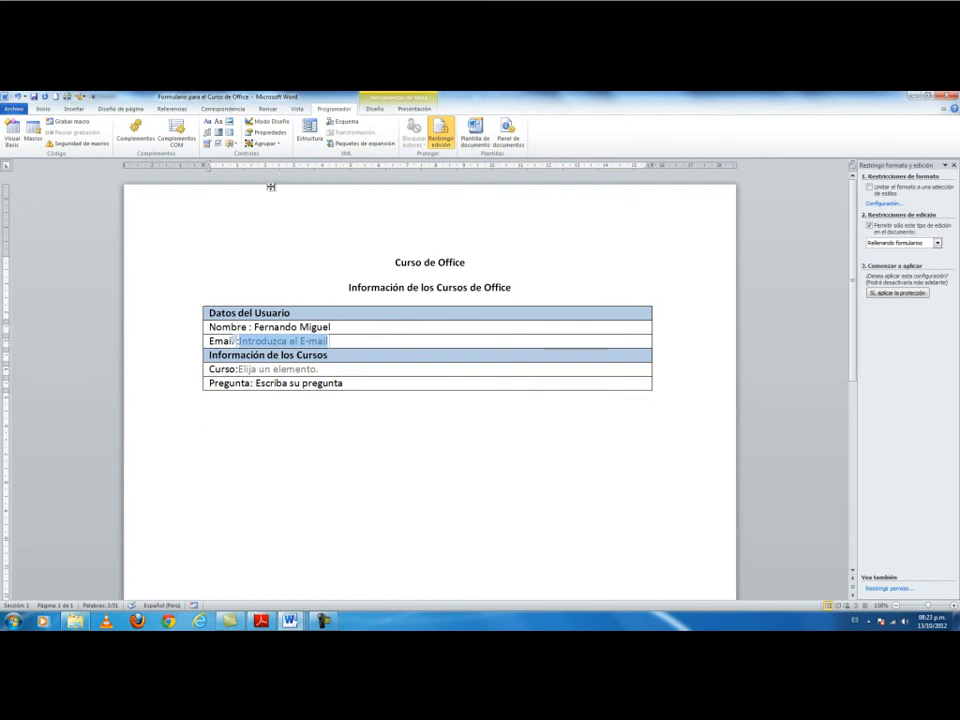
In Modo Diseño, replace the Nombre sample name with 'Introduzca el Nombre'.
left_click(265, 122)
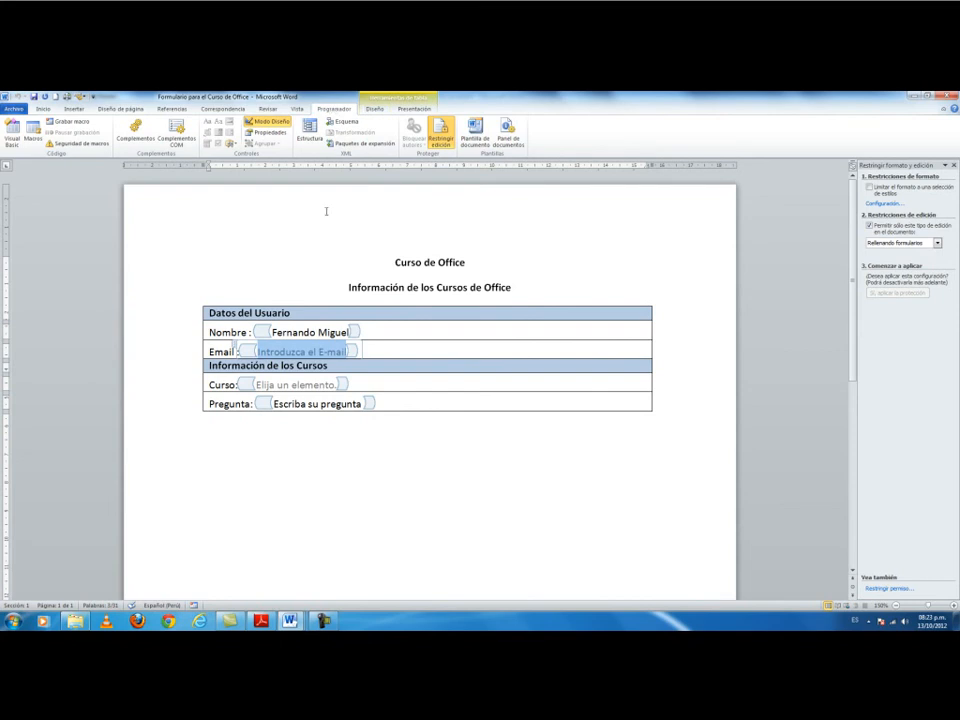
left_click_drag(348, 332, 253, 332)
type("I")
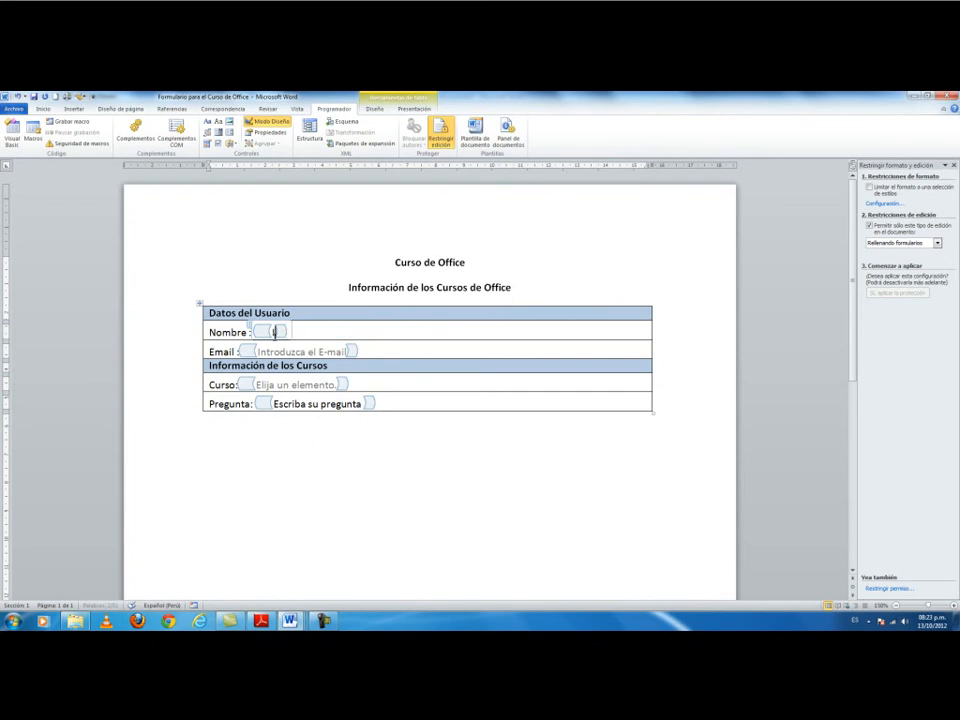
type("ntrod")
key("BackSpace")
type("duzca")
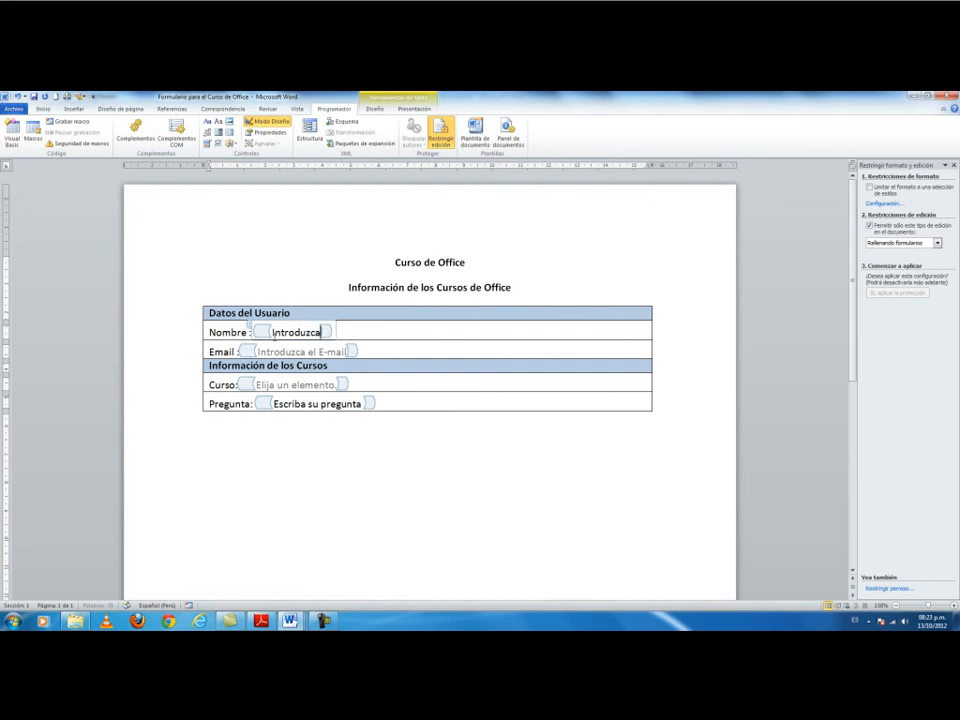
type(" el Nombre")
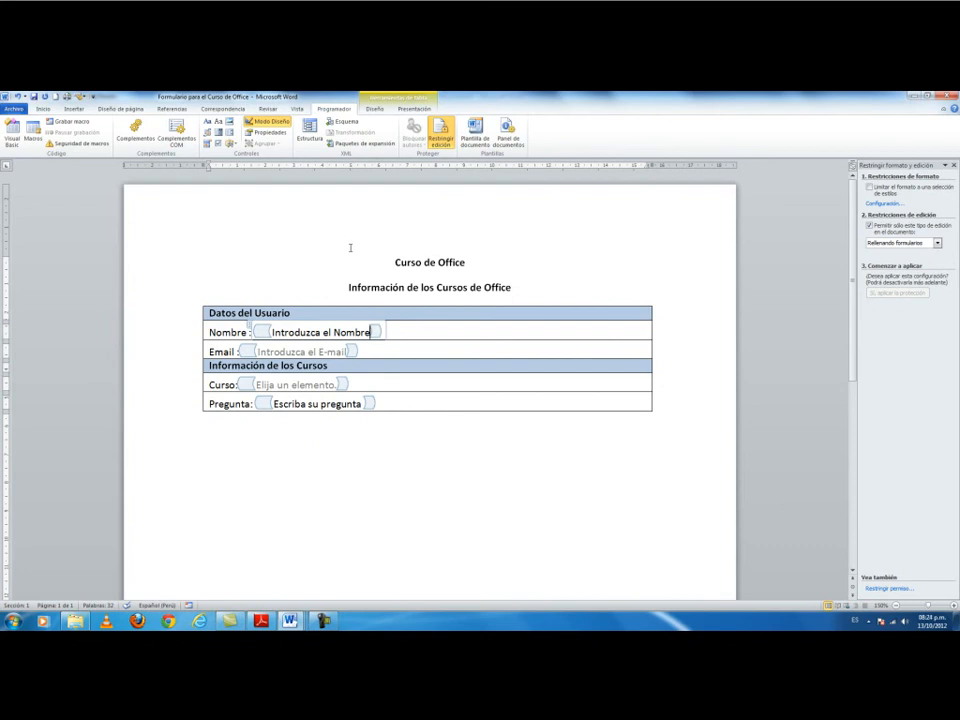
scroll(350, 247, "down", 4)
scroll(350, 247, "up", 4)
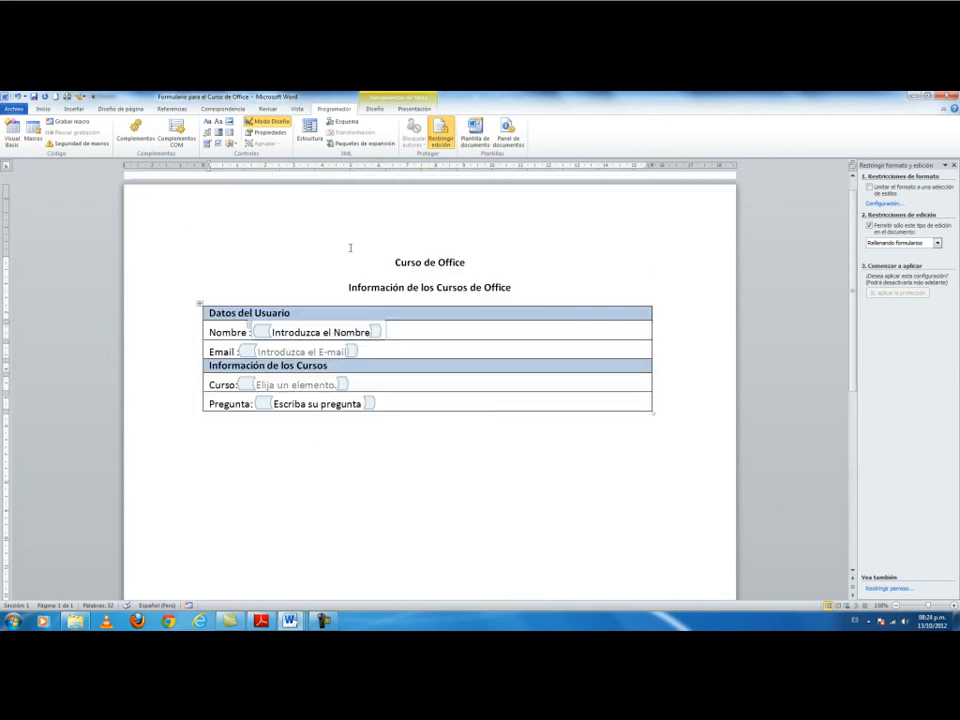